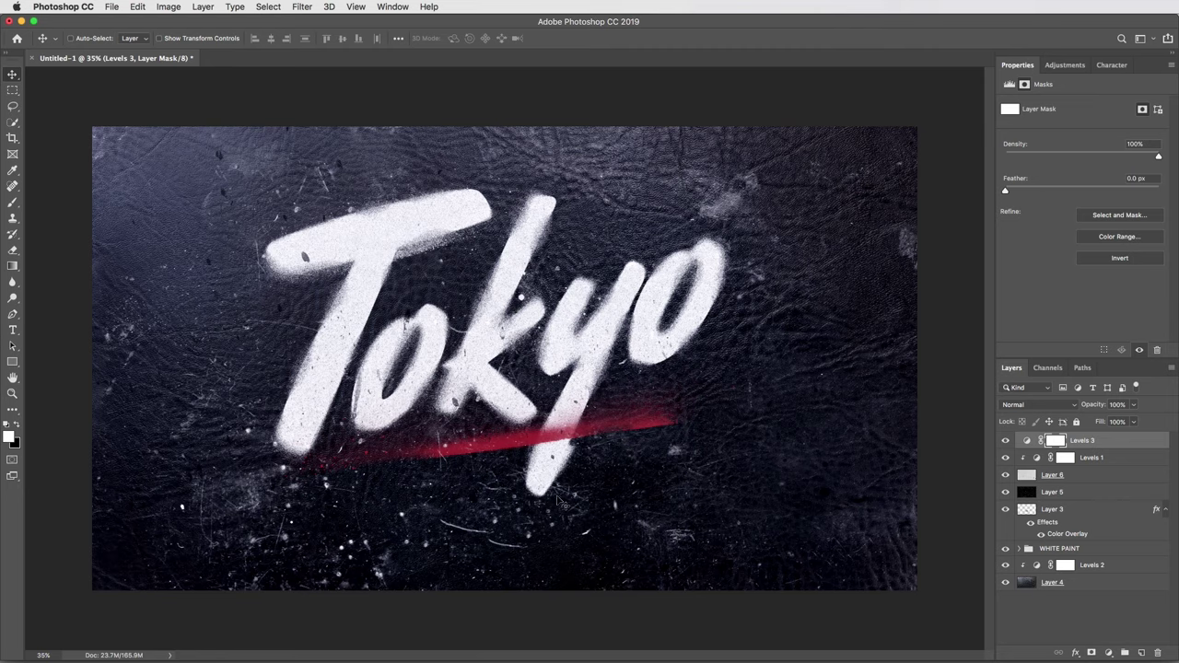
Step: Inspect the Tokyo lettering up close, fit it back to view, and confirm the lens blur
key("super+equal")
key("super+equal")
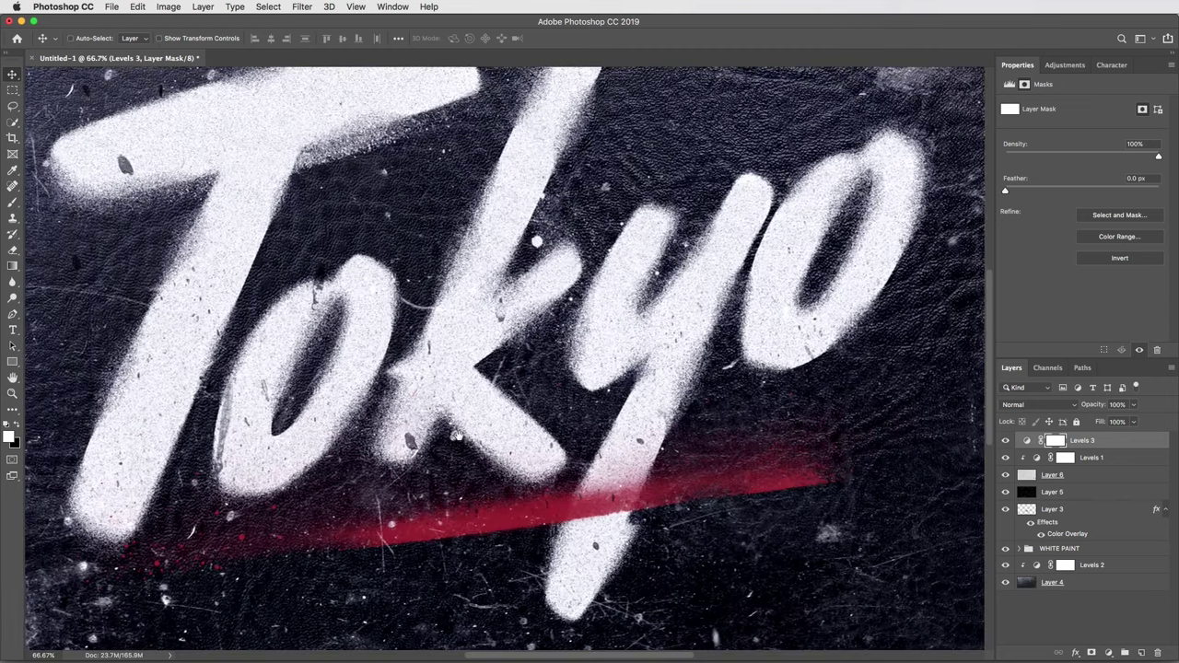
left_click_drag(458, 437, 488, 465)
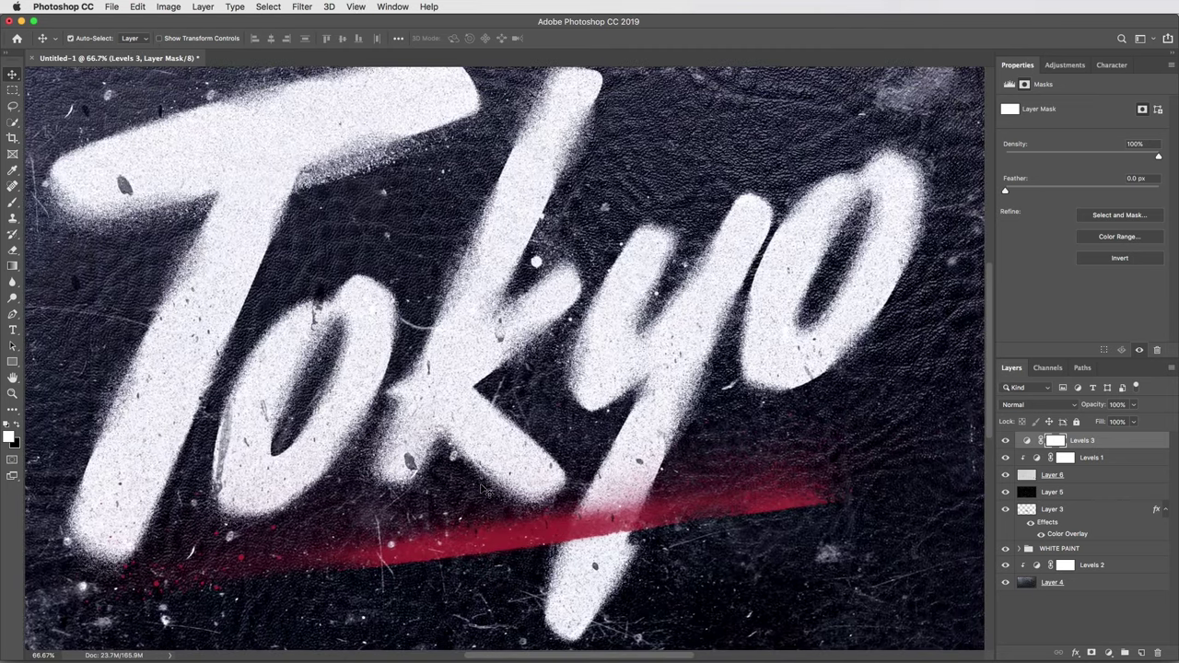
key("super+0")
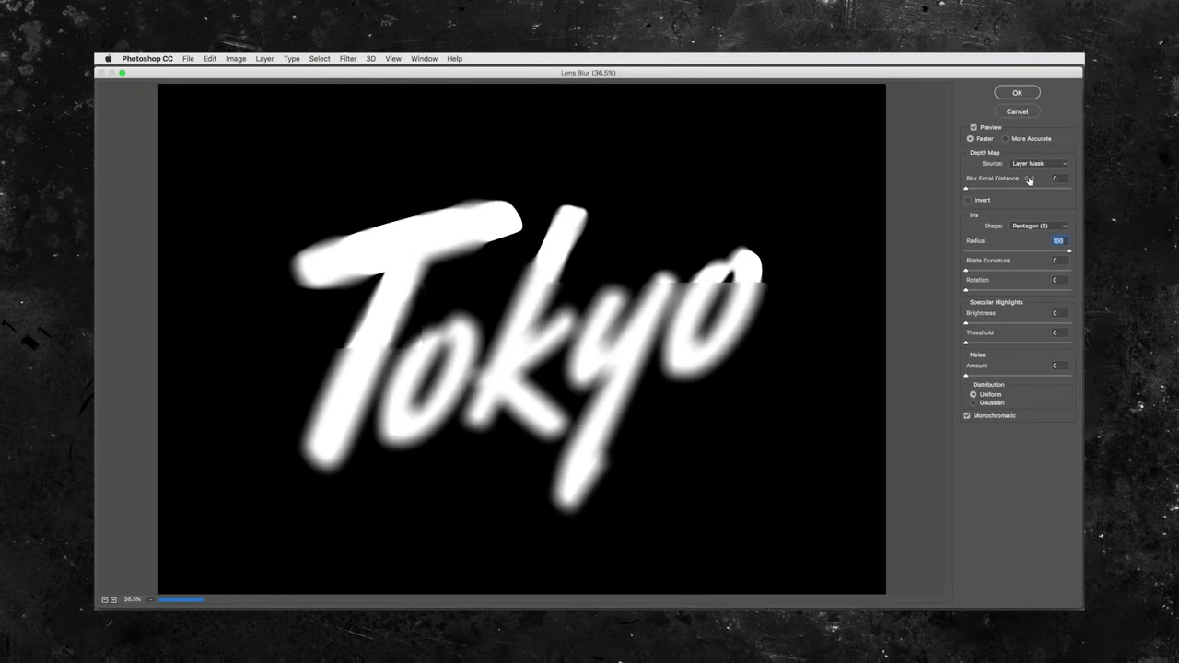
key("Return")
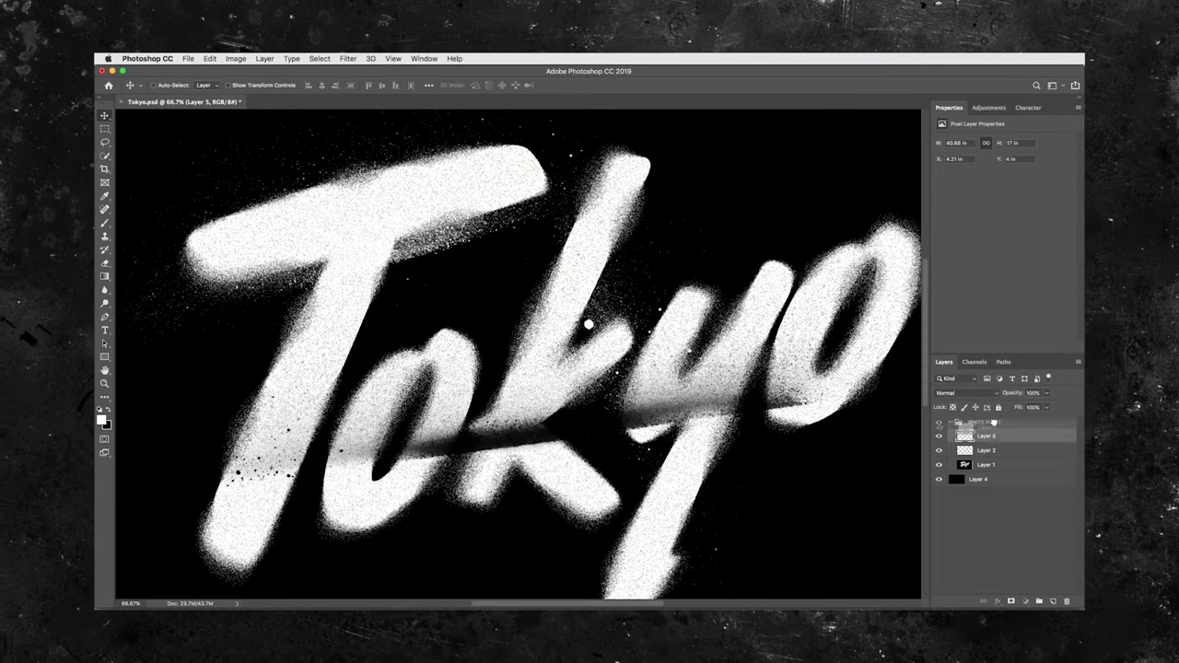
Step: Give the paint streak a red colour overlay, move it under the lettering, and select Levels 2
left_click(997, 601)
left_click(1052, 560)
left_click(1026, 137)
left_click_drag(727, 419, 728, 534)
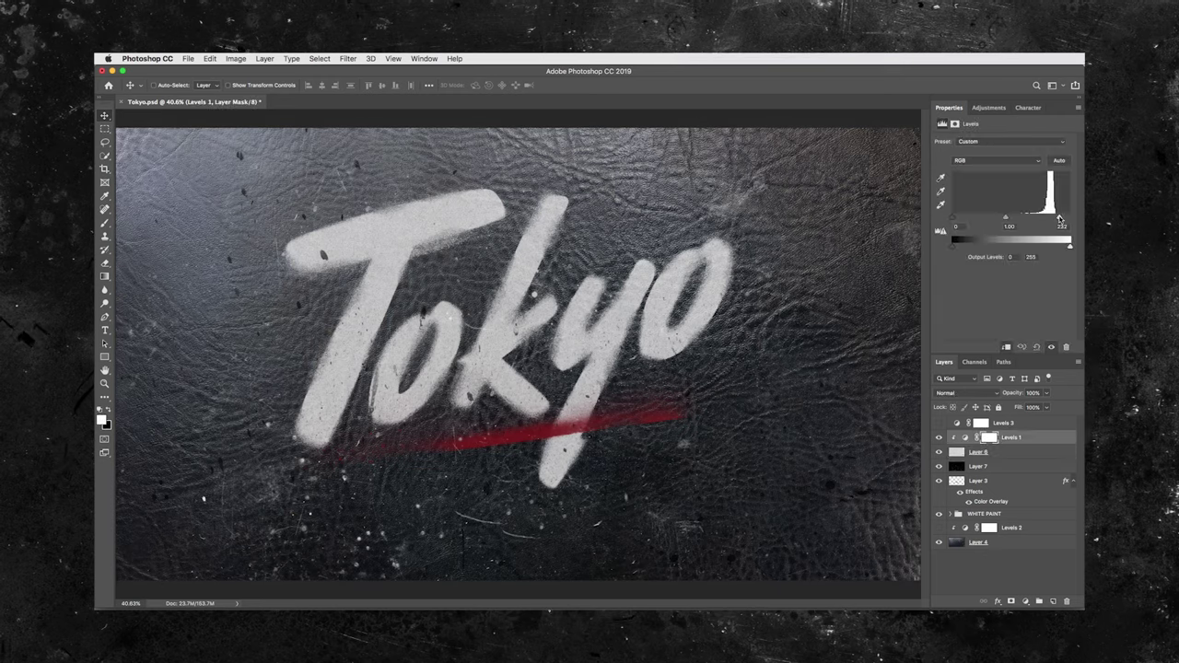
left_click(939, 531)
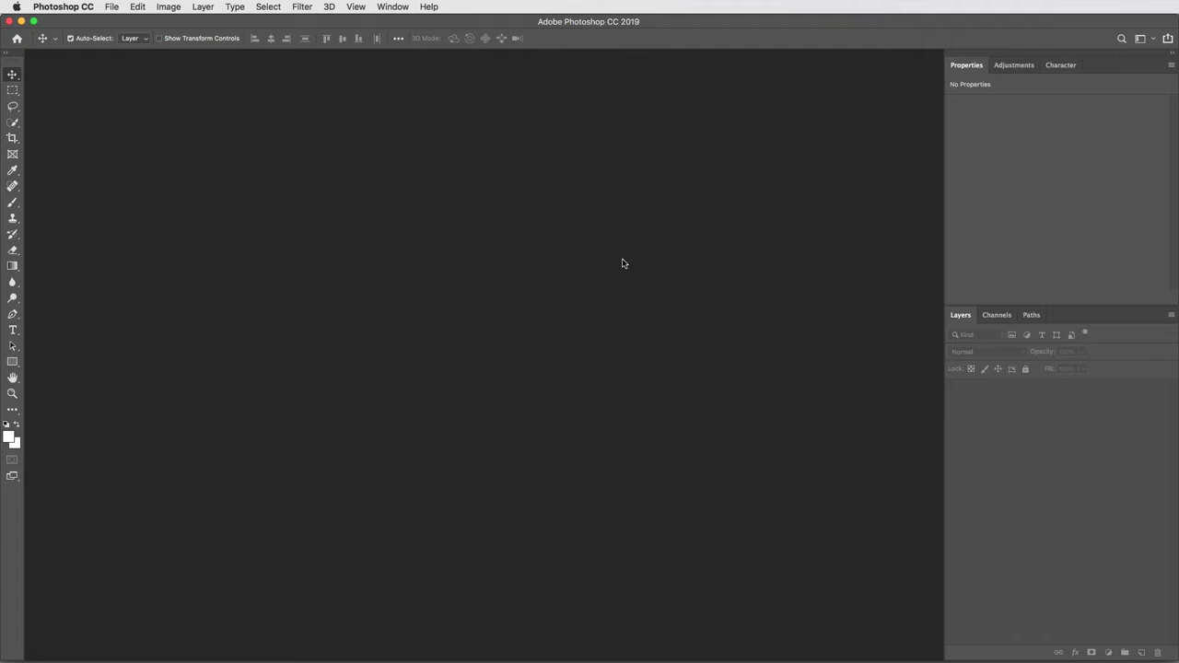
Step: Create a new 3840 × 2160 px document with Black background contents
key("super+n")
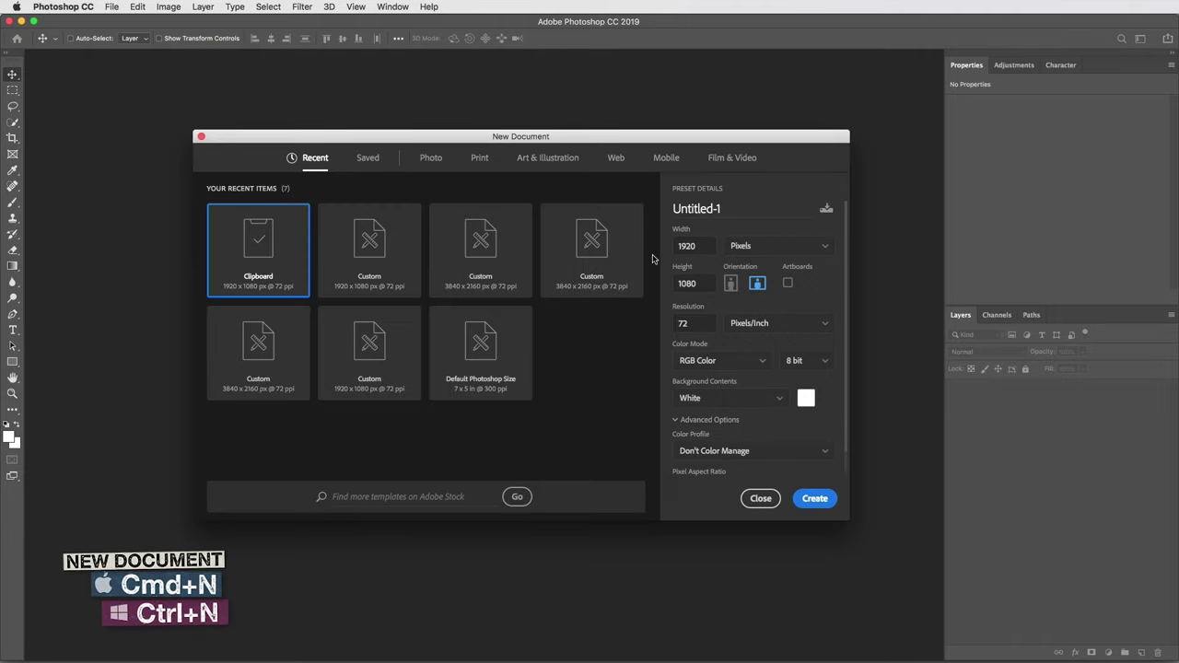
double_click(706, 247)
type("3840")
key("Tab")
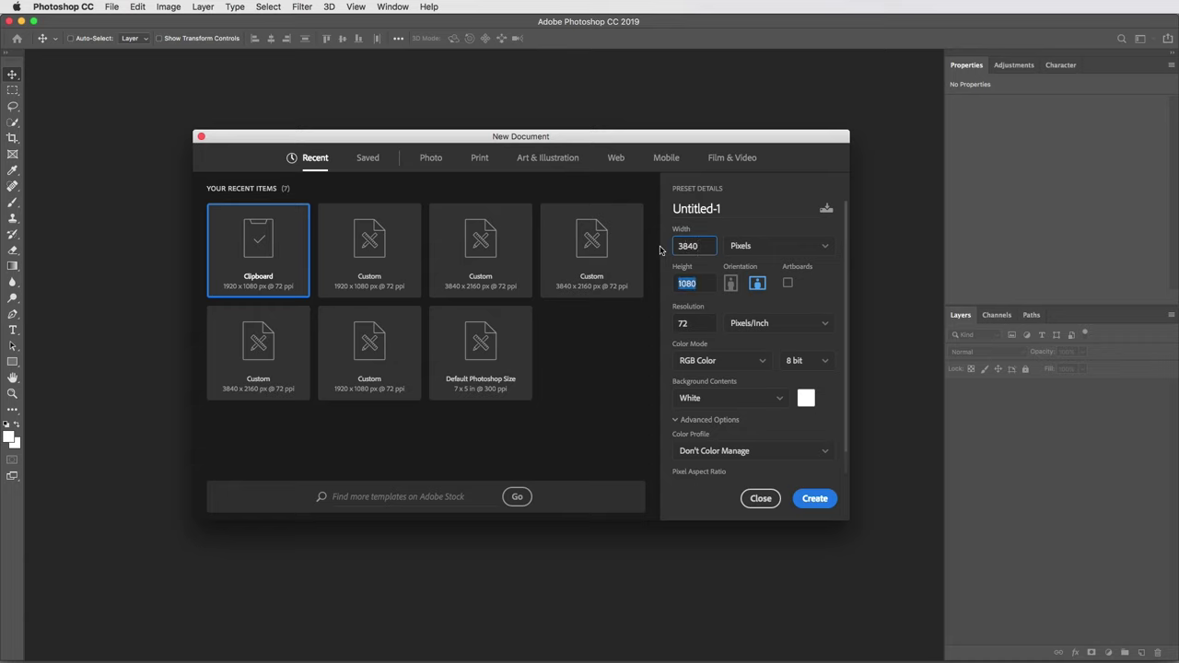
type("21")
left_click(719, 399)
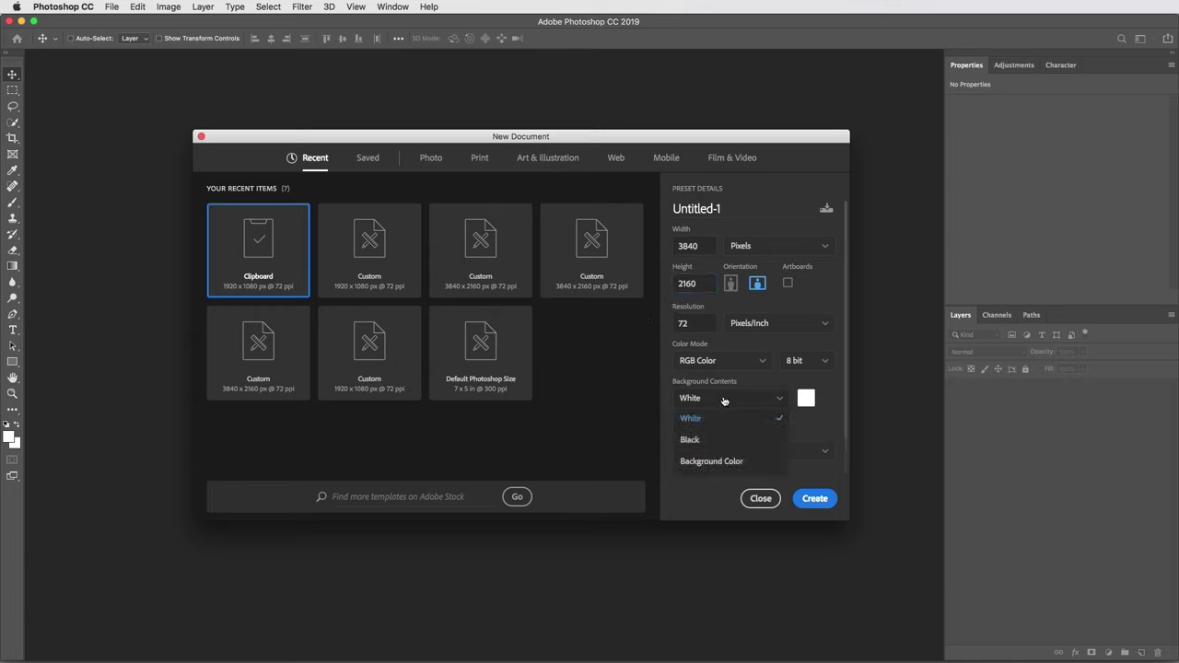
left_click(695, 442)
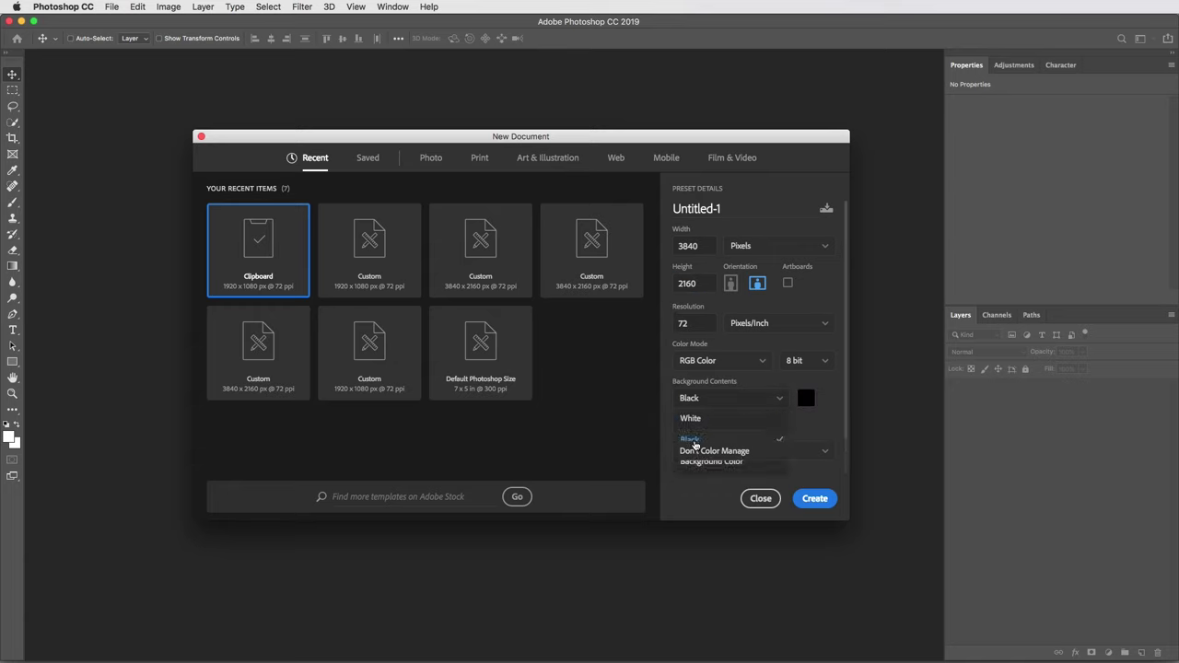
left_click(815, 498)
Step: Add a text layer reading 'Tokyo' at the centre of the canvas
key("super+0")
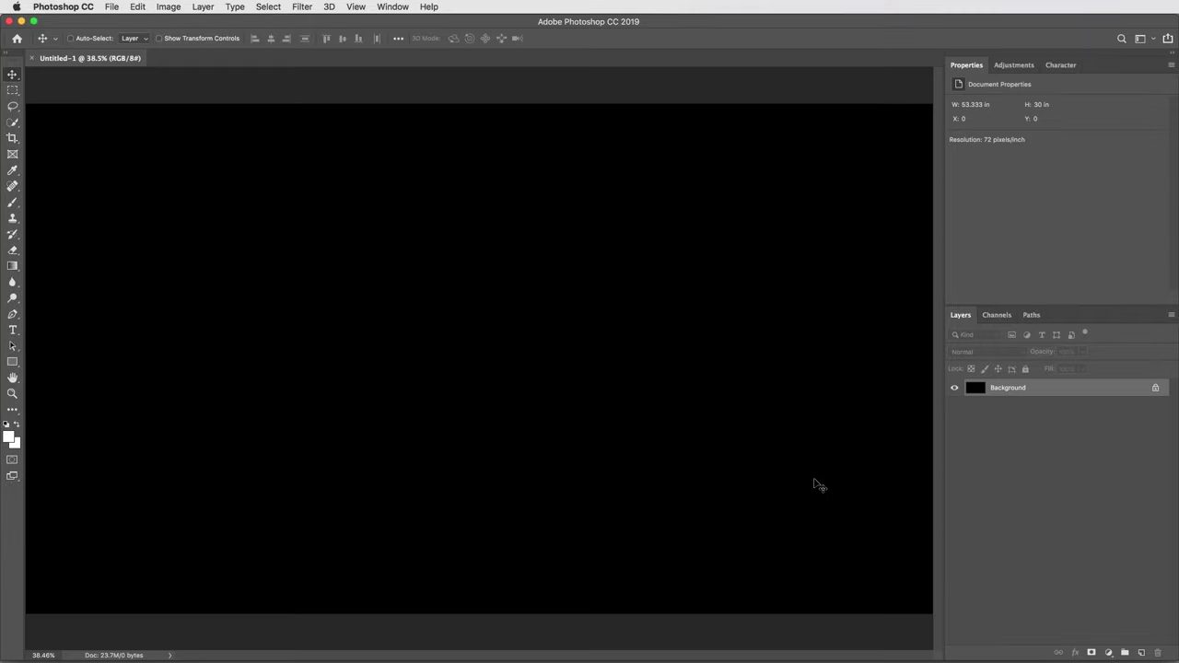
key("t")
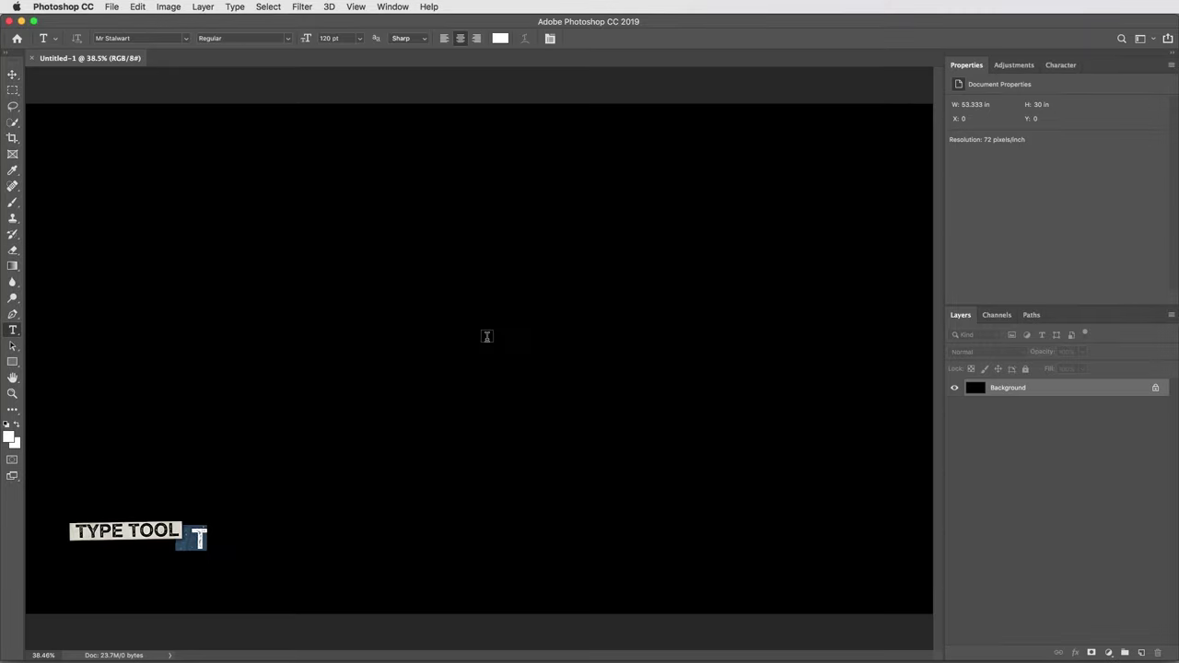
left_click(487, 336)
type("Tok")
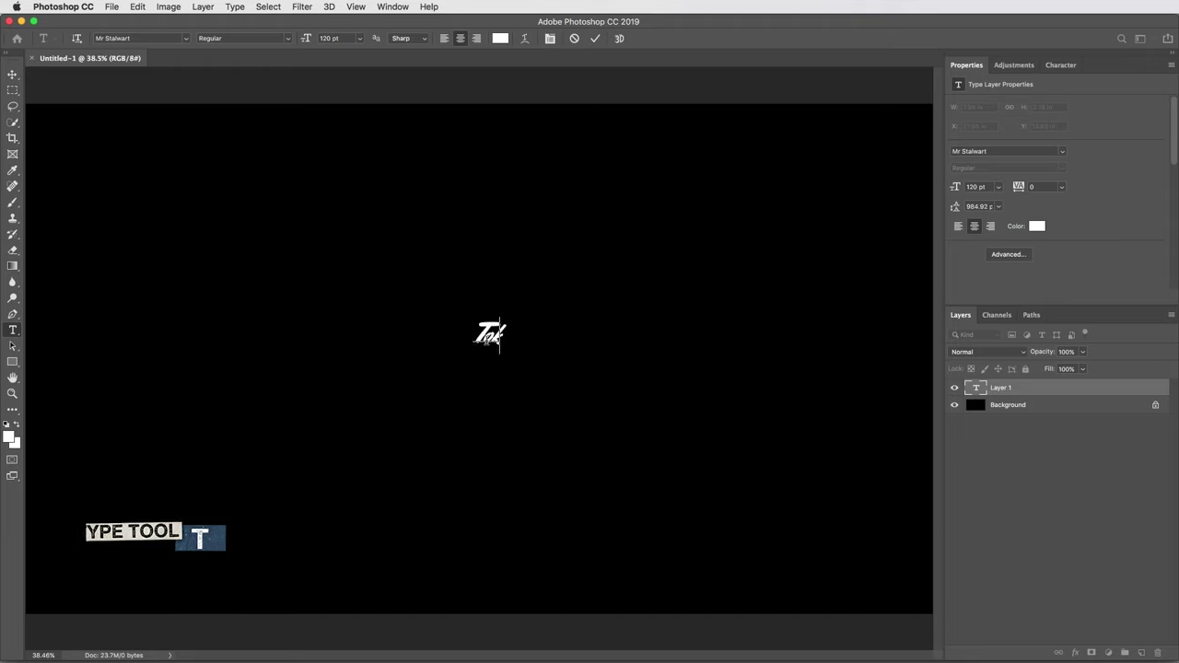
type("yo")
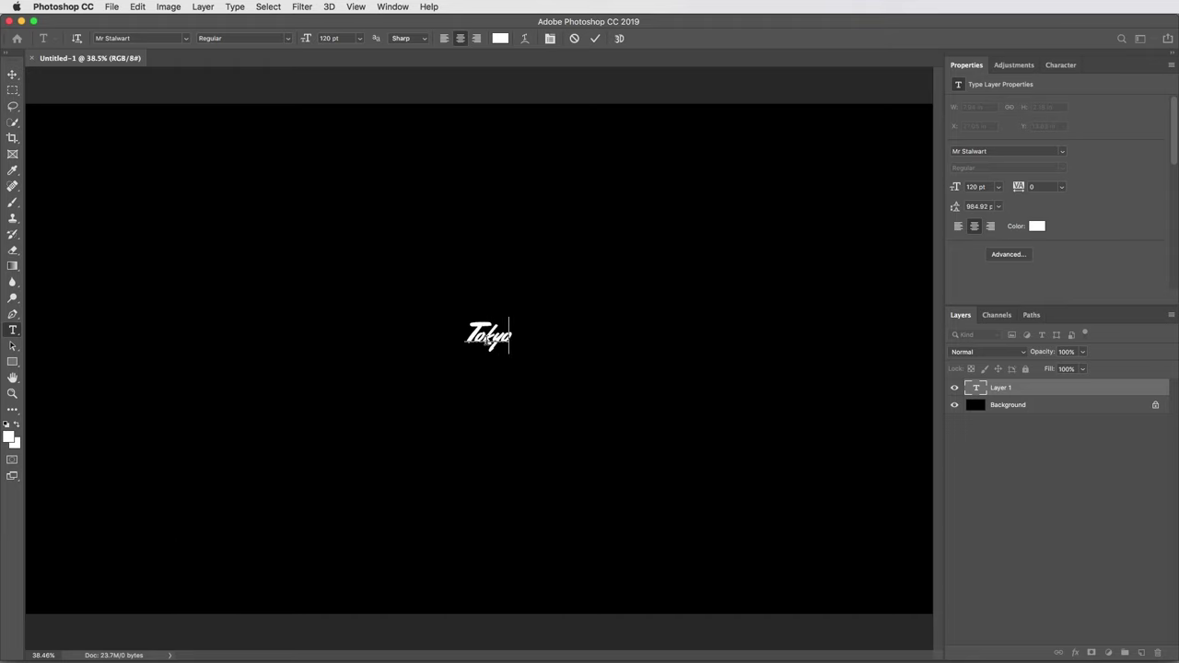
key("ctrl+Return")
Step: Enlarge and reposition the Tokyo text, then toggle the Background layer off and on
key("v")
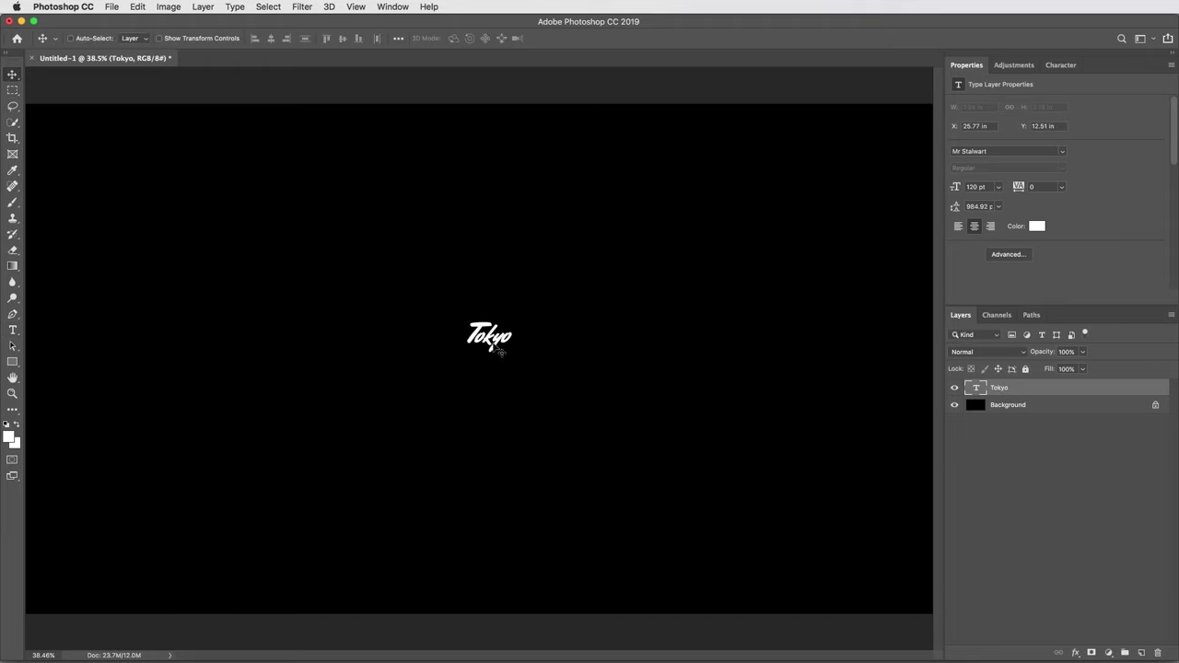
key("super+t")
left_click_drag(516, 336, 778, 260)
left_click_drag(653, 303, 640, 295)
key("Return")
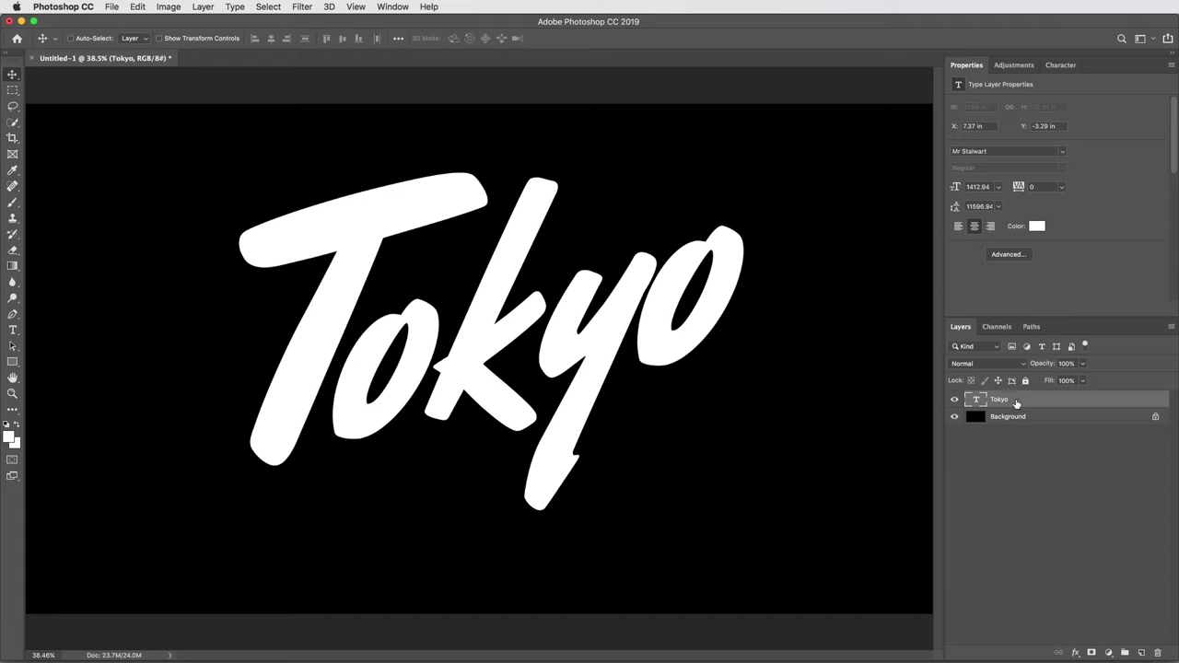
left_click(954, 416)
left_click(954, 416)
Step: Rasterize the Tokyo type layer from its Layers panel context menu
right_click(1045, 406)
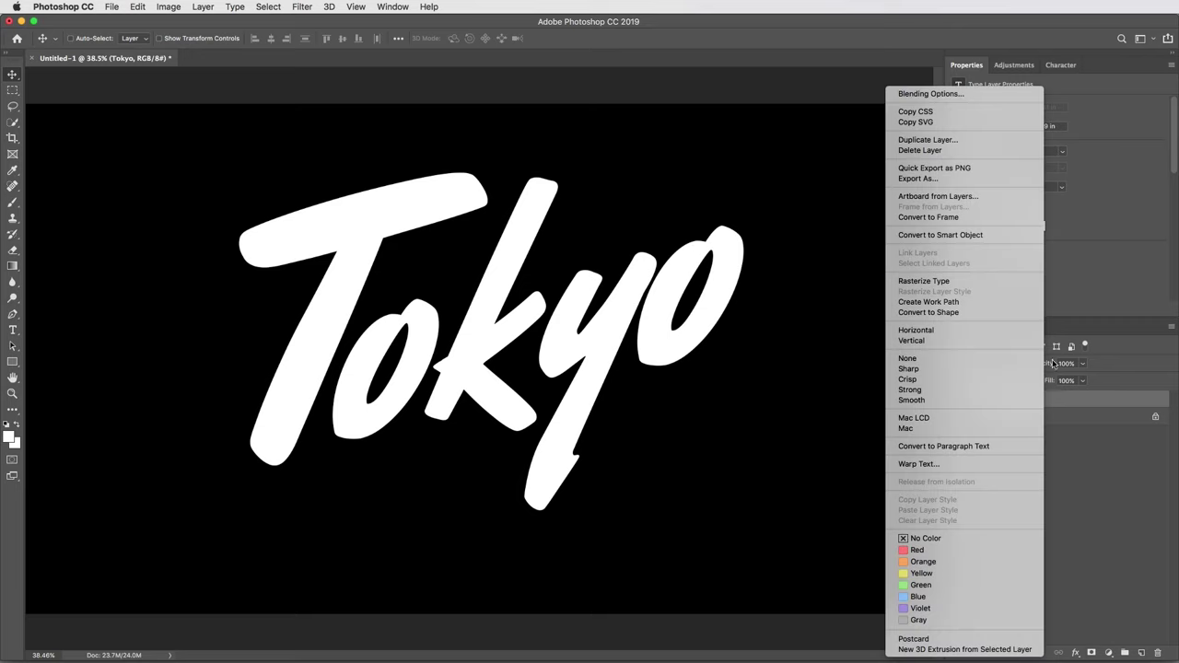
left_click(923, 281)
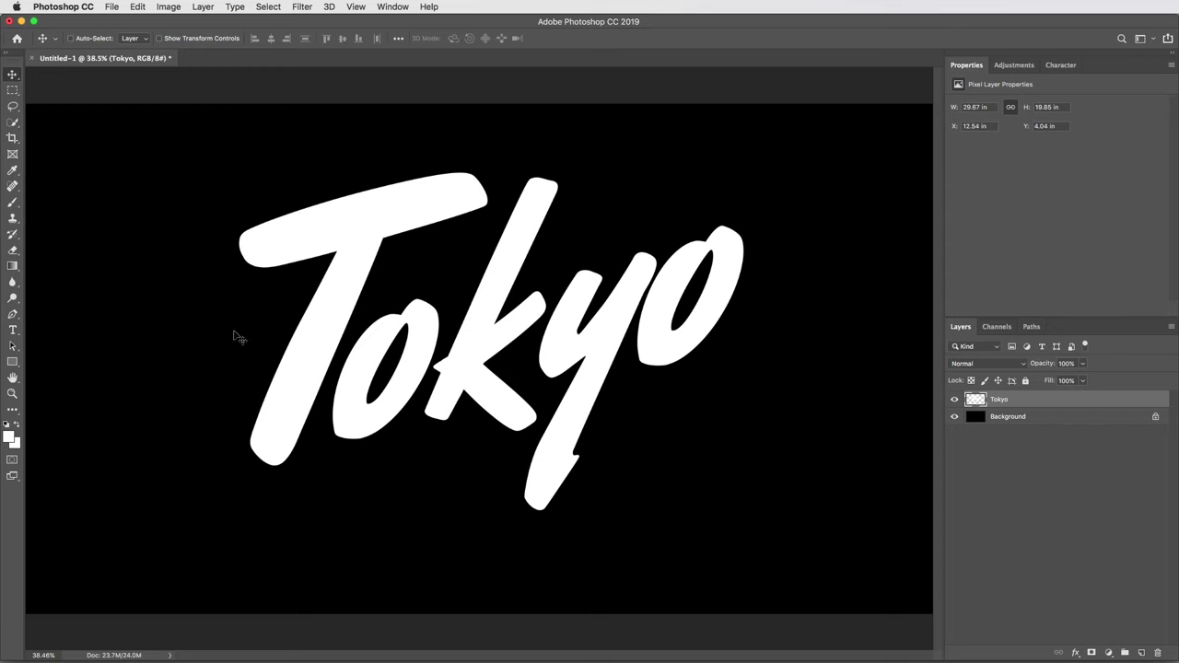
Step: Fill the Tokyo layer with Black in Behind mode at 100% opacity
left_click(136, 7)
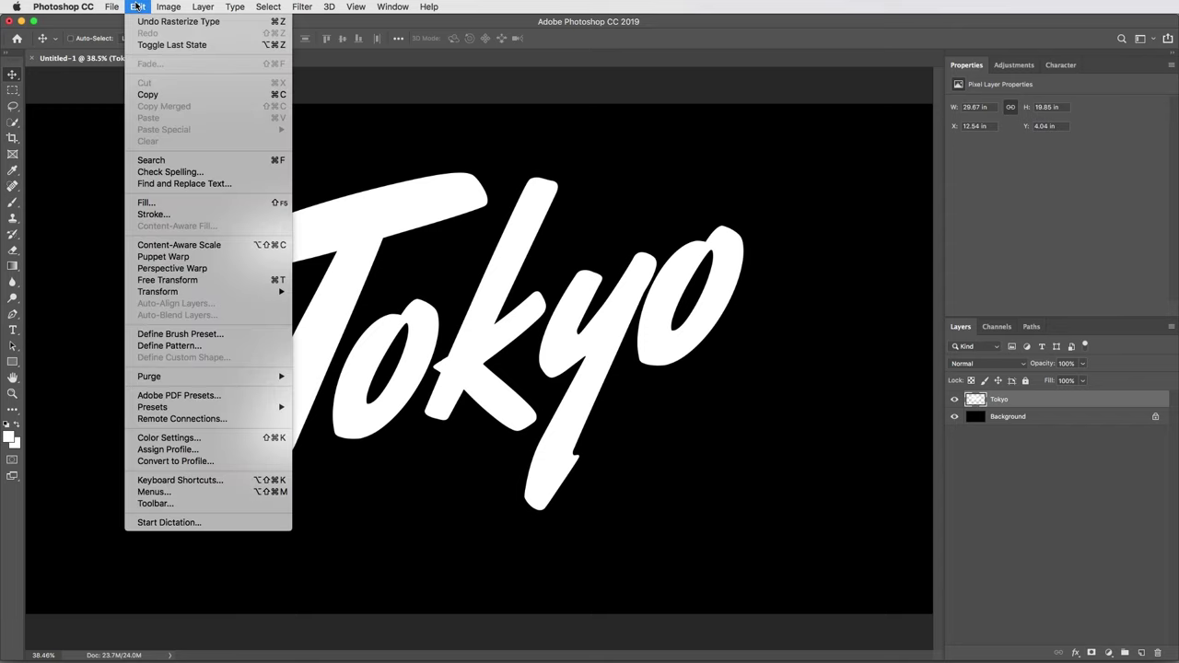
left_click(160, 203)
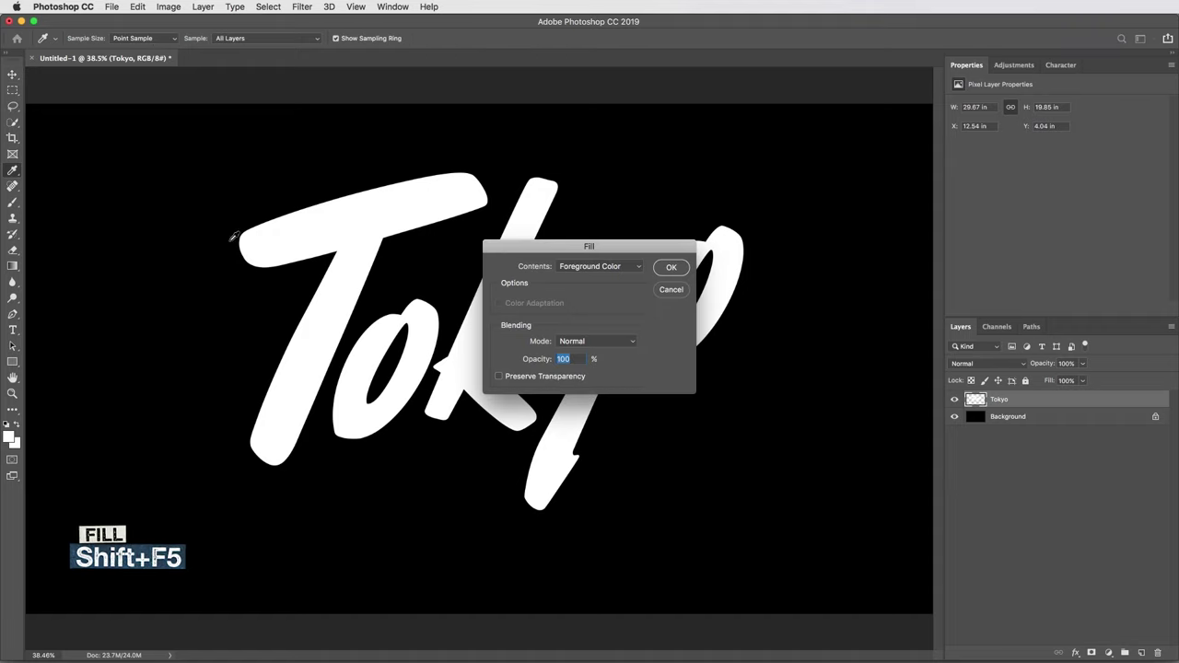
left_click(590, 267)
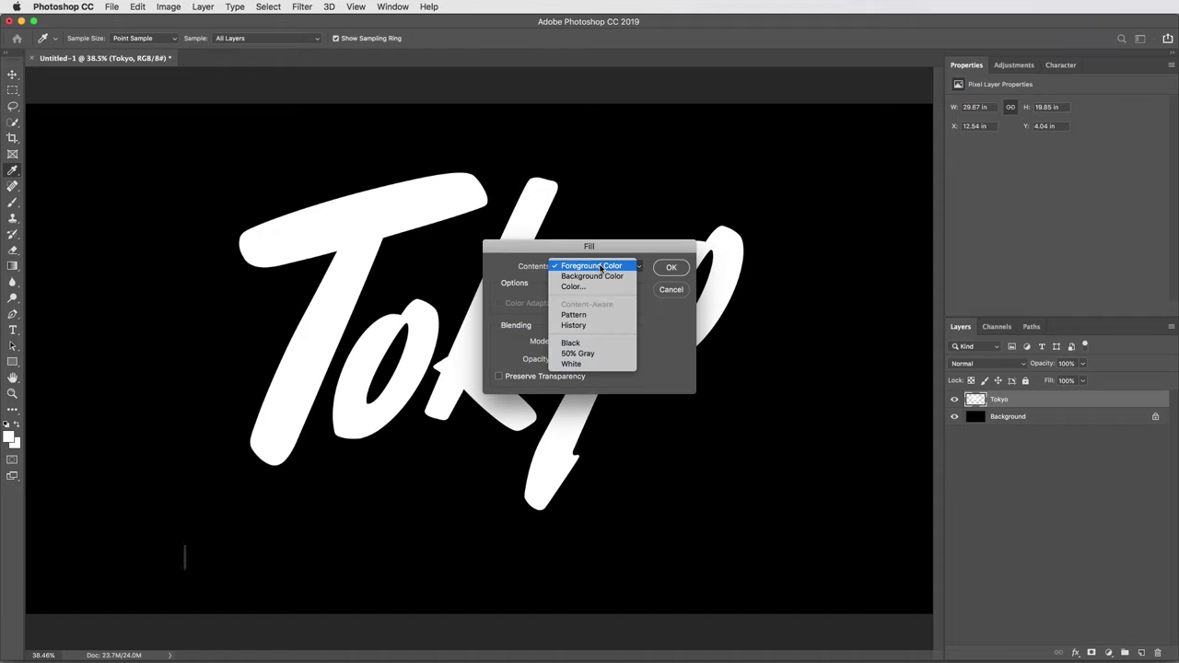
left_click(571, 345)
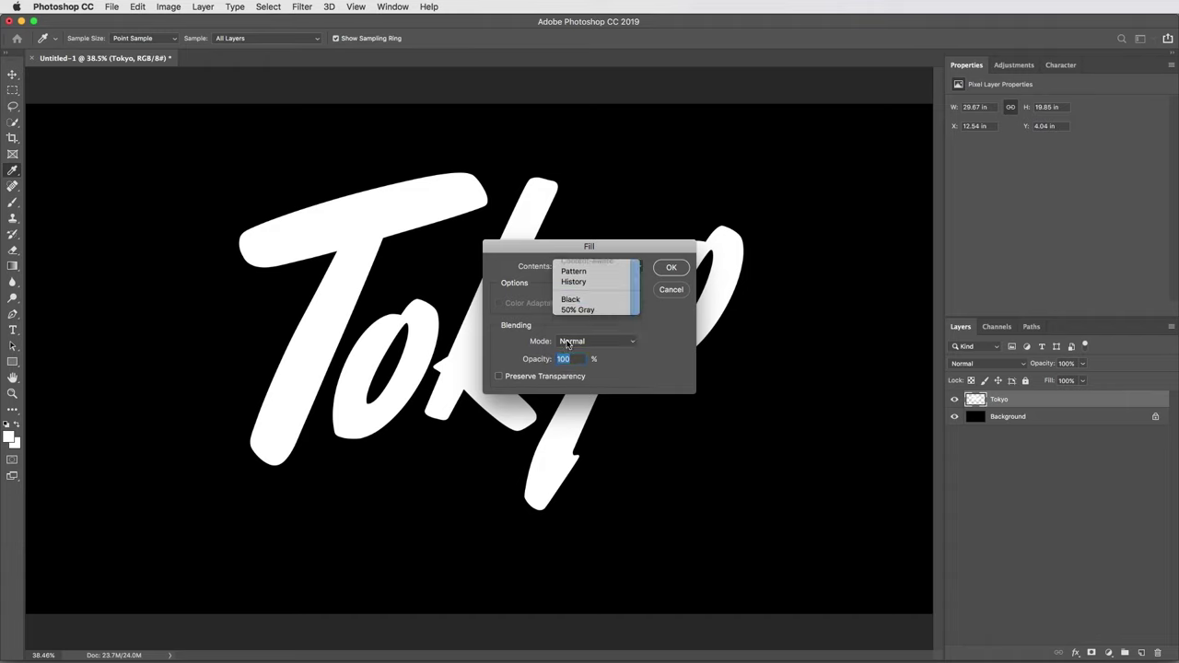
left_click(586, 304)
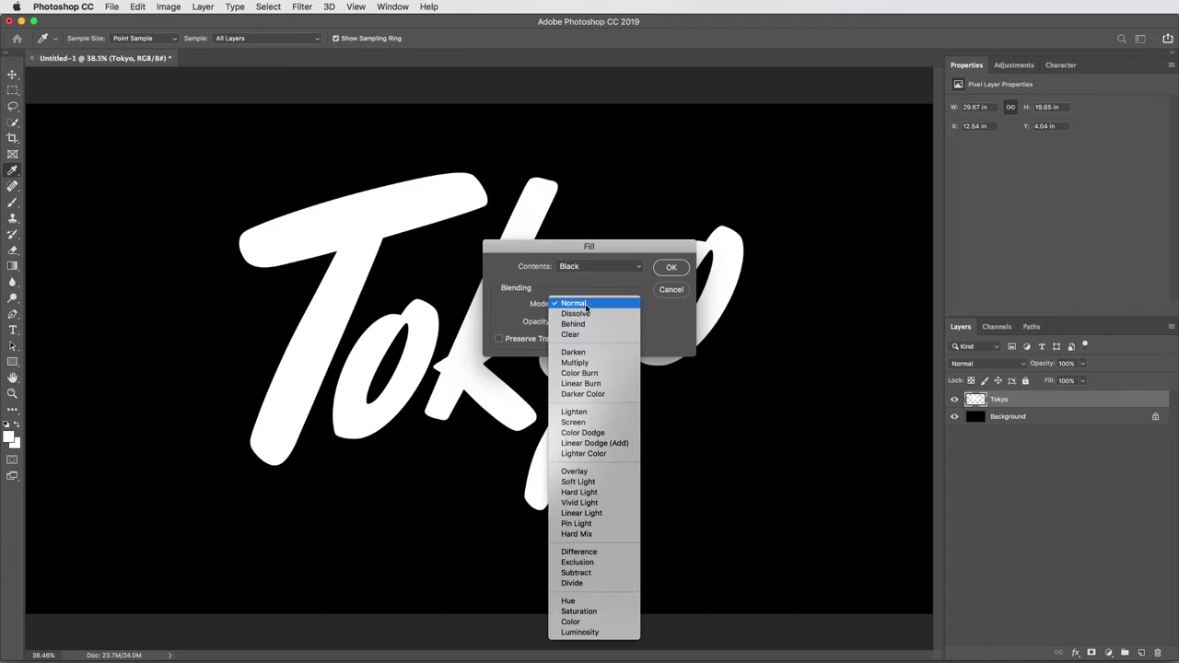
left_click(591, 326)
left_click_drag(633, 250, 667, 225)
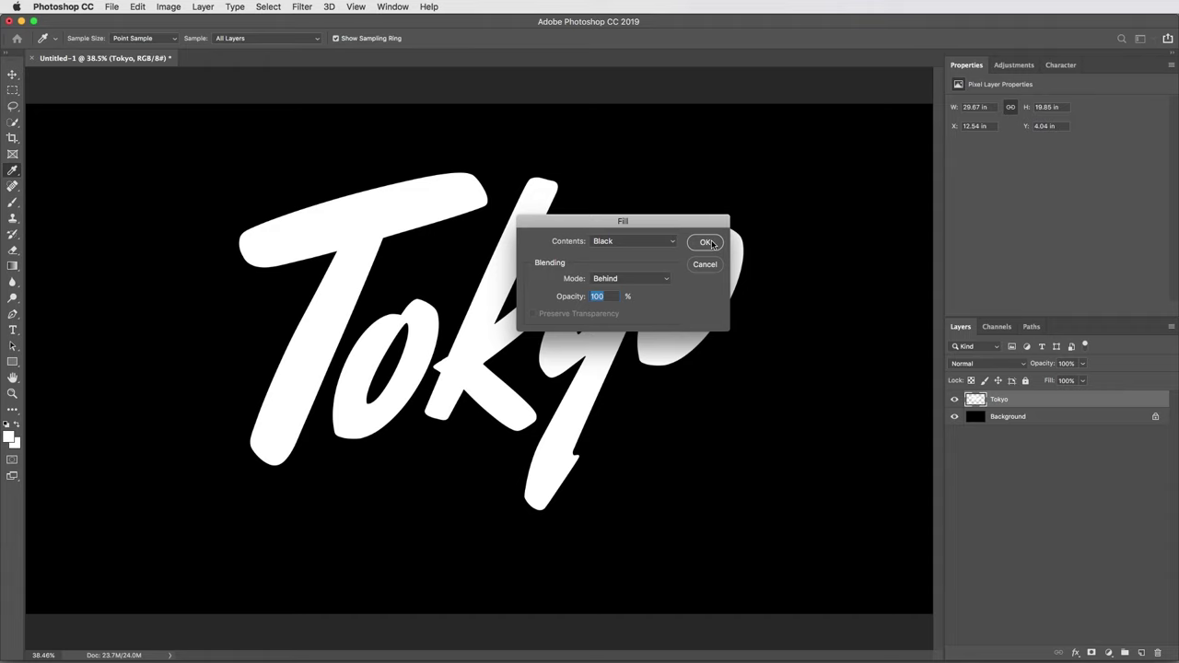
left_click(705, 242)
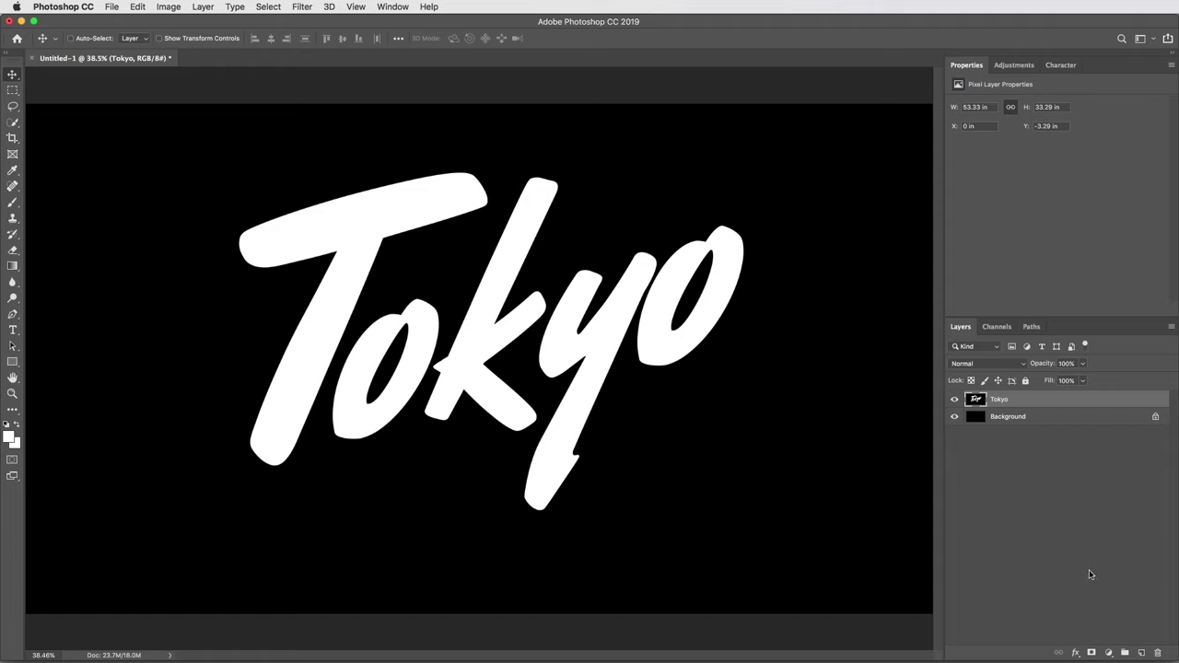
Step: Add a layer mask to the Tokyo layer, view it alone, and render Clouds into it
left_click(1092, 652)
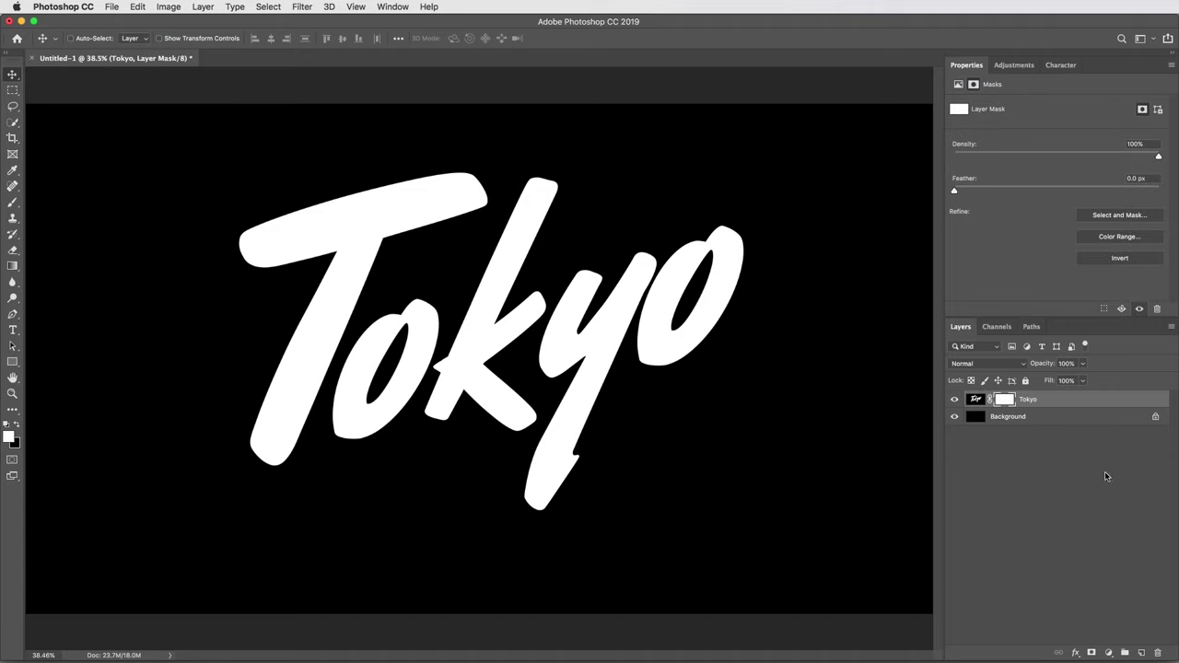
left_click(1009, 403, "alt")
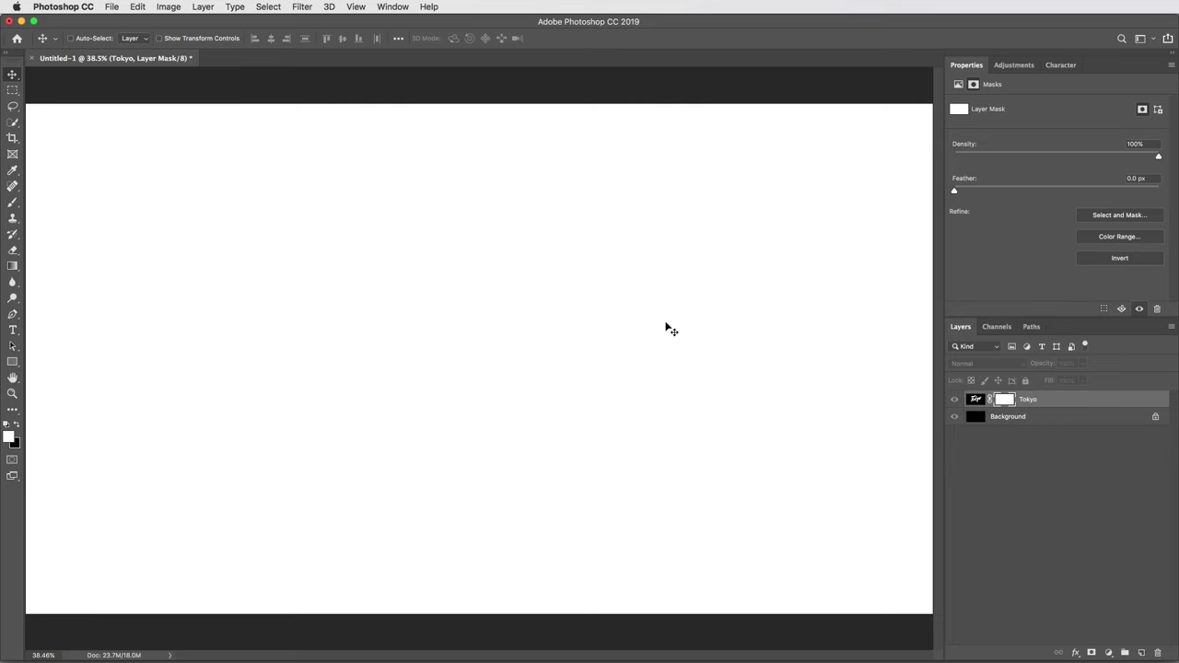
left_click(310, 5)
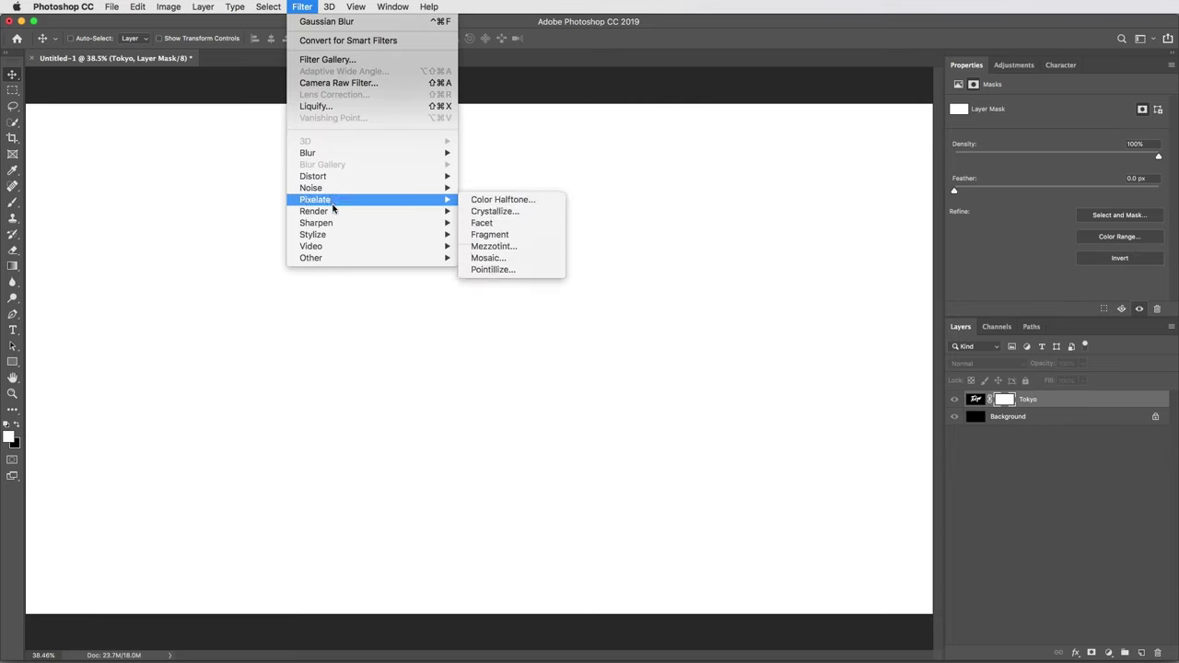
mouse_move(335, 212)
left_click(502, 254)
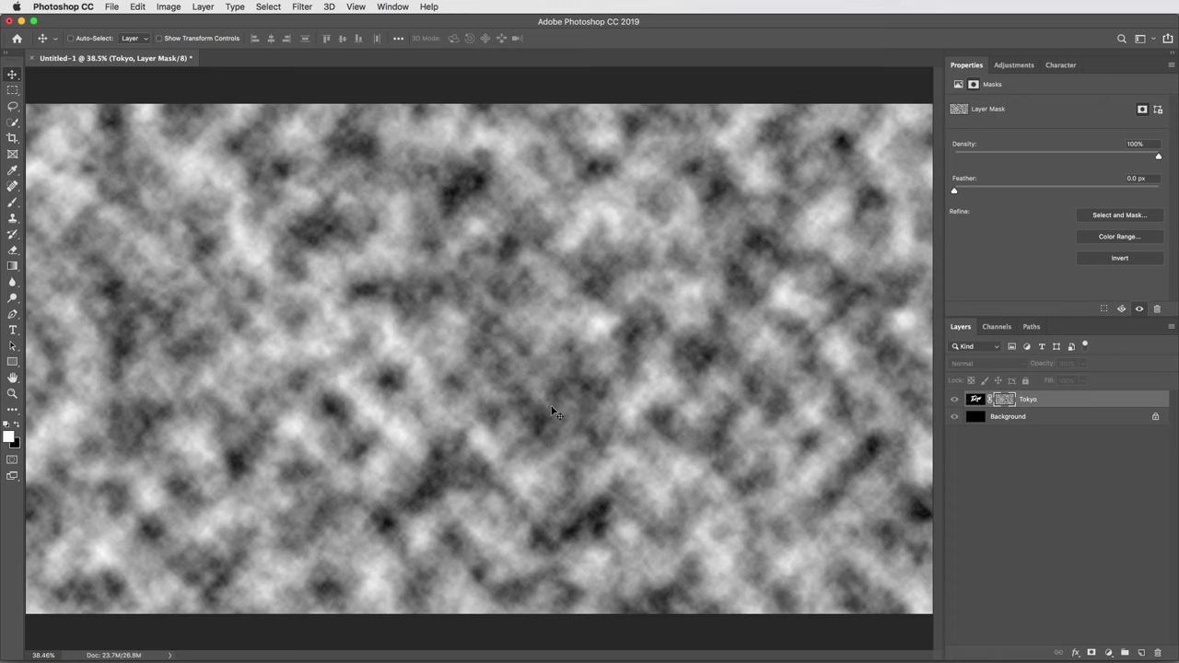
Step: Apply a Gaussian Blur with a 25-pixel radius to the Tokyo layer mask
left_click(302, 6)
mouse_move(332, 156)
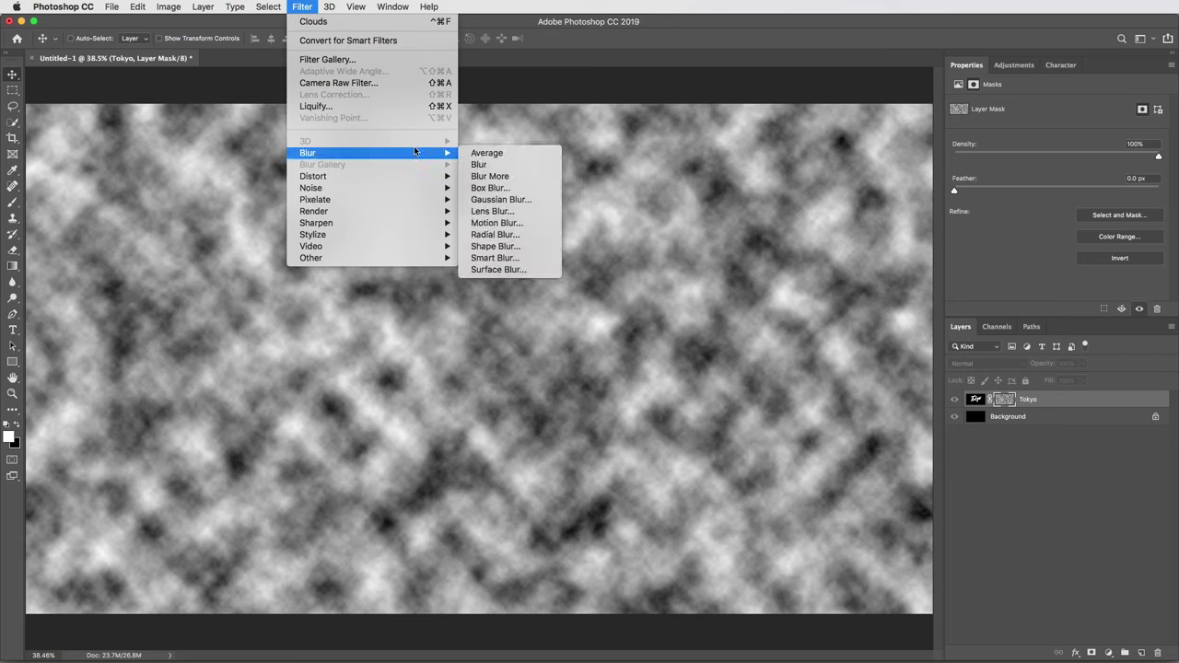
left_click(502, 199)
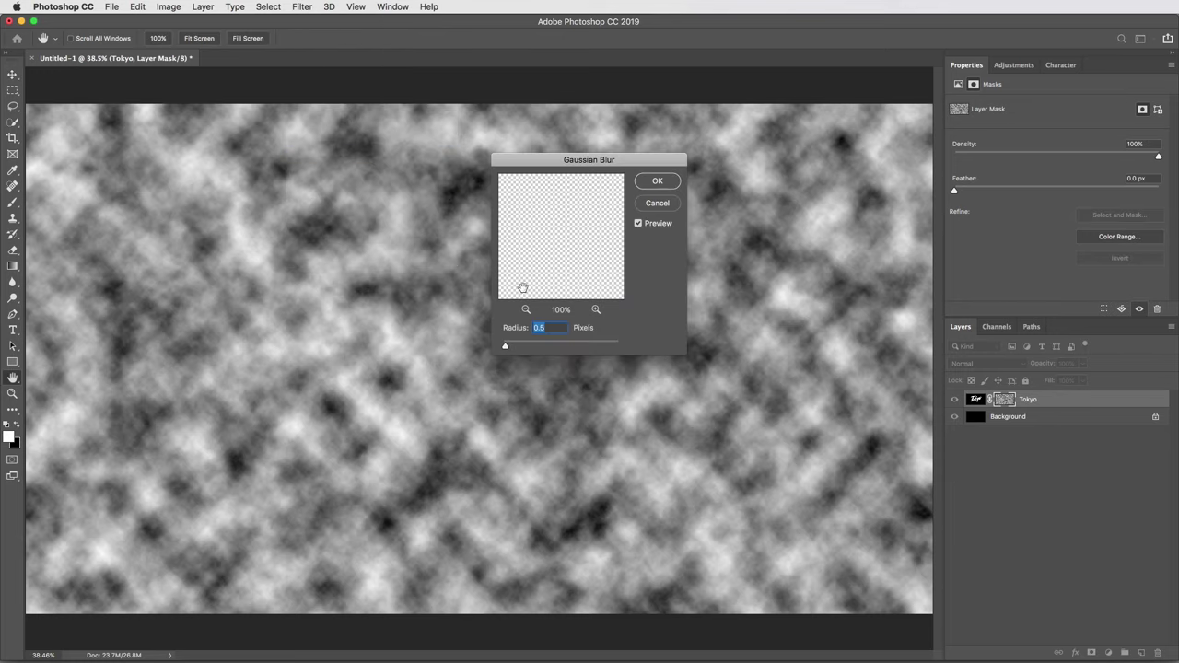
type("25")
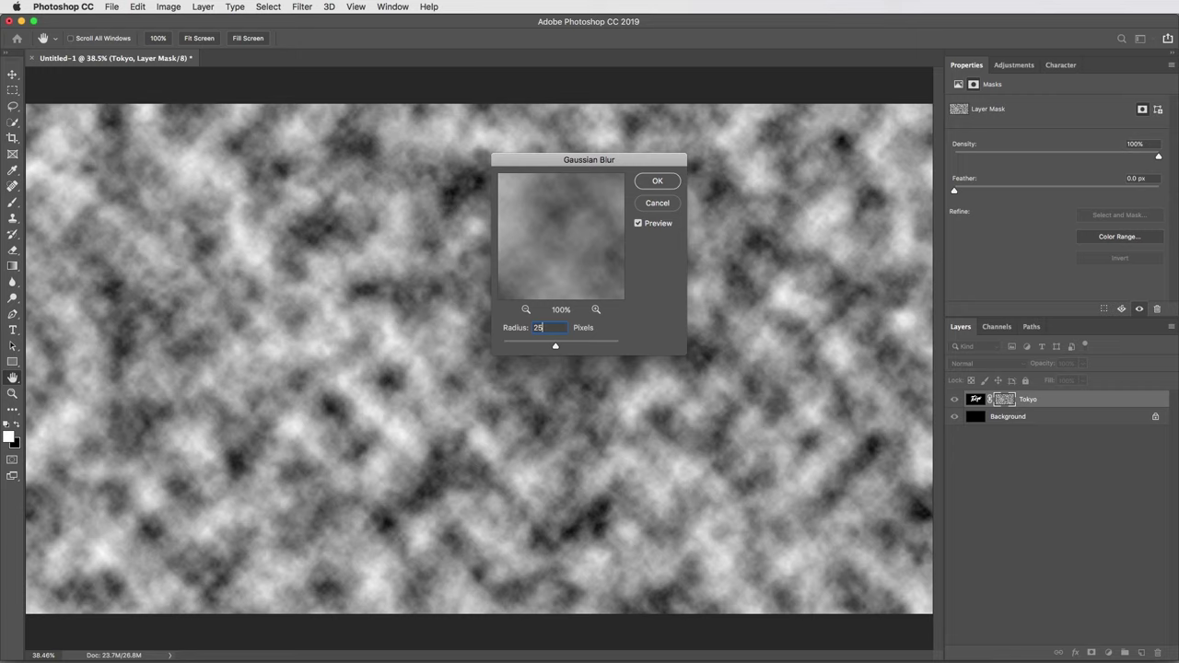
left_click(658, 181)
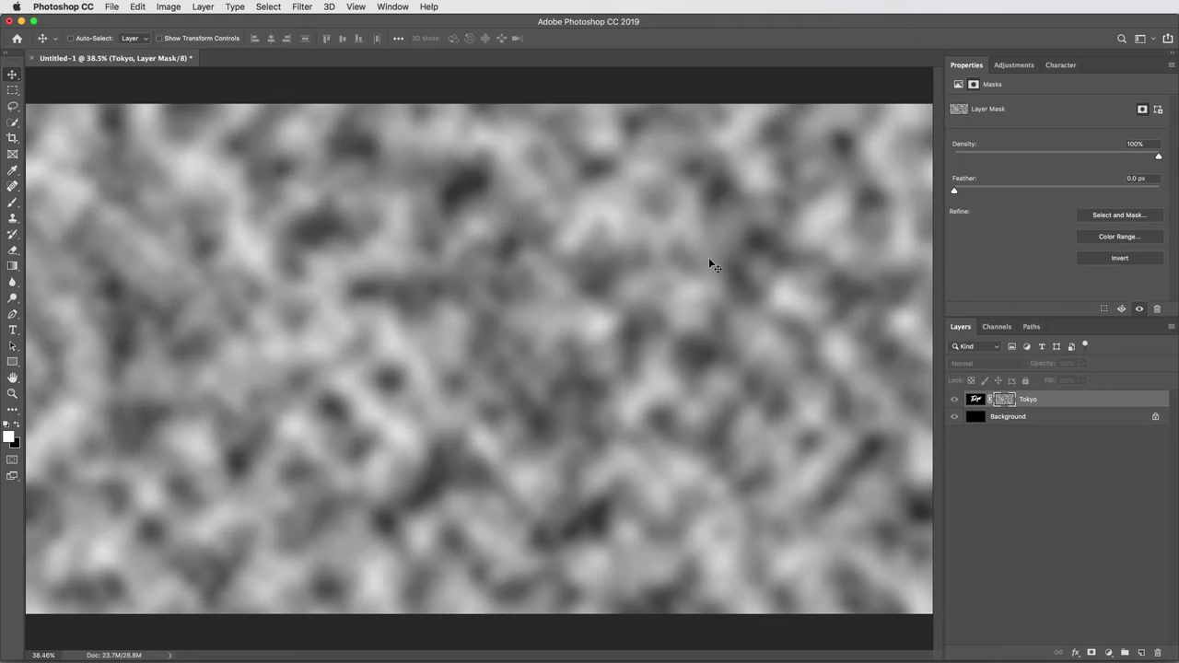
Step: Use Levels on the mask to raise the black input and lower the white input (80–185)
key("super+l")
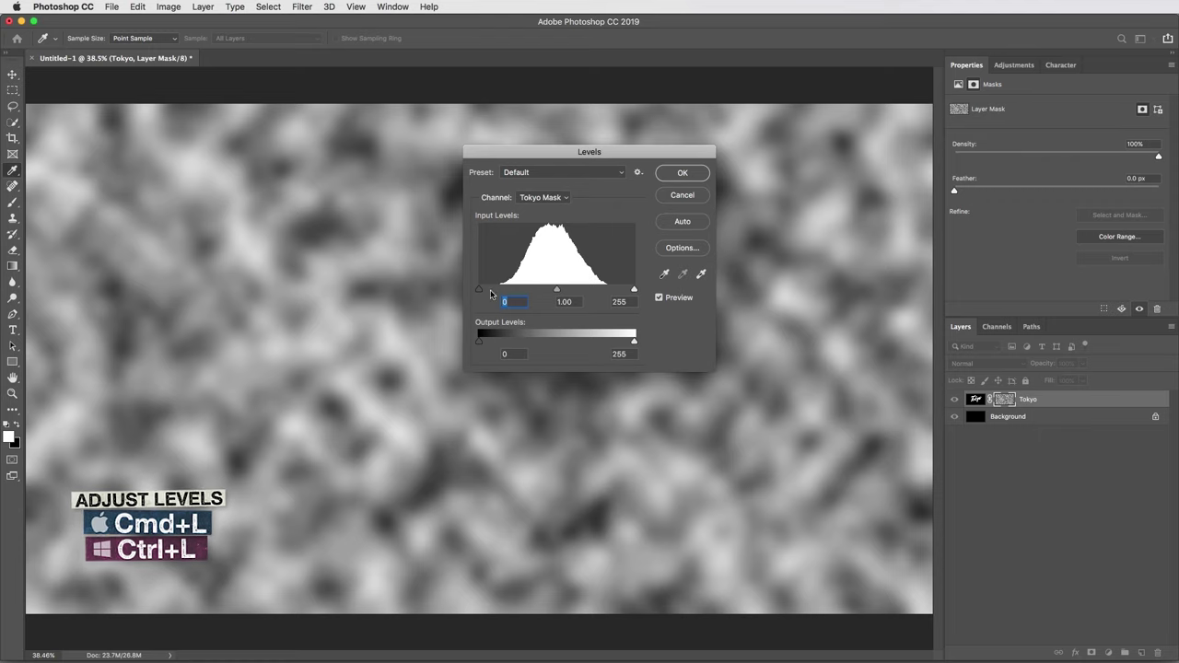
left_click_drag(478, 289, 526, 291)
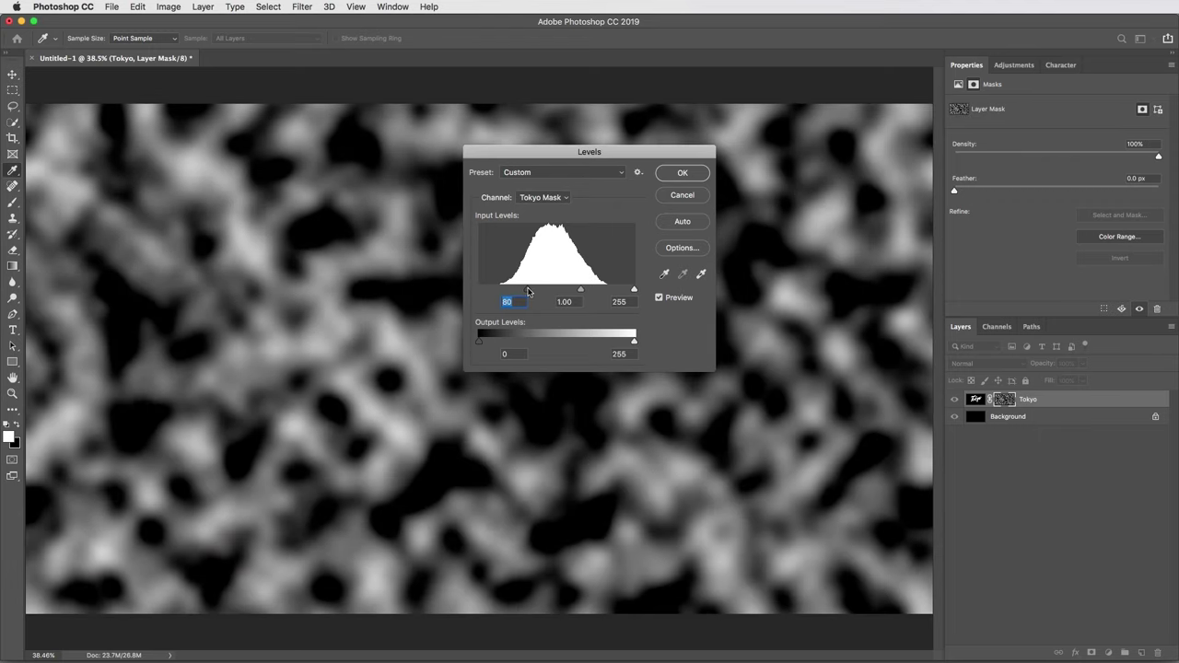
left_click_drag(632, 291, 588, 291)
left_click(683, 174)
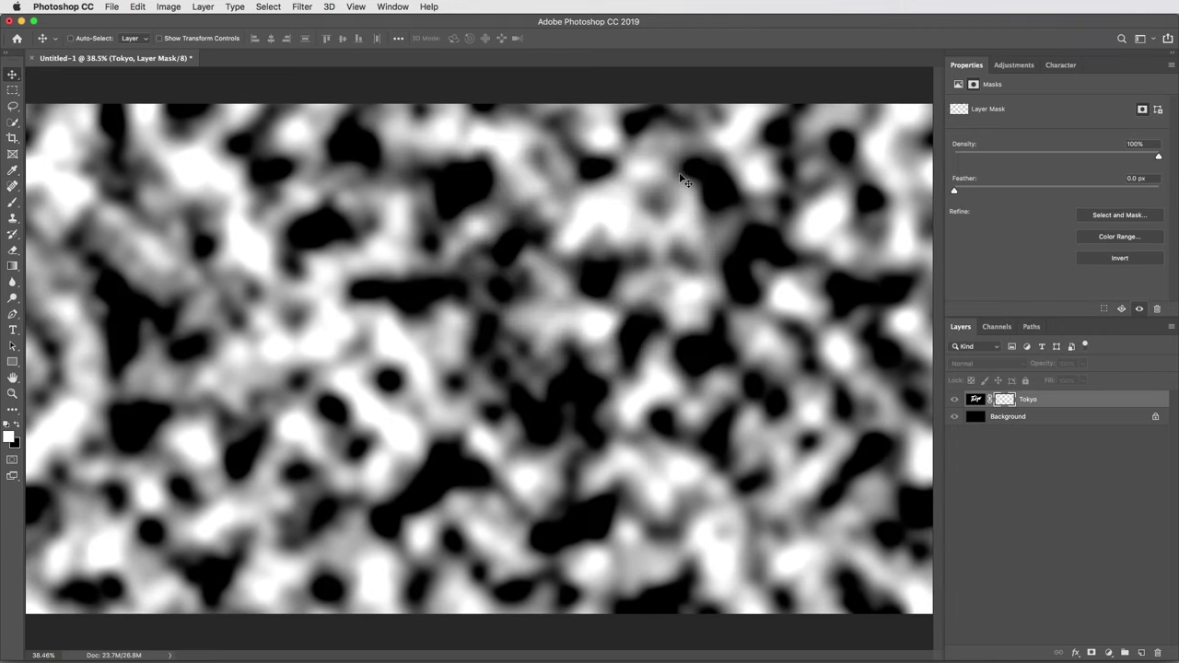
Step: Target the Tokyo layer's pixels and disable its layer mask
left_click(977, 399)
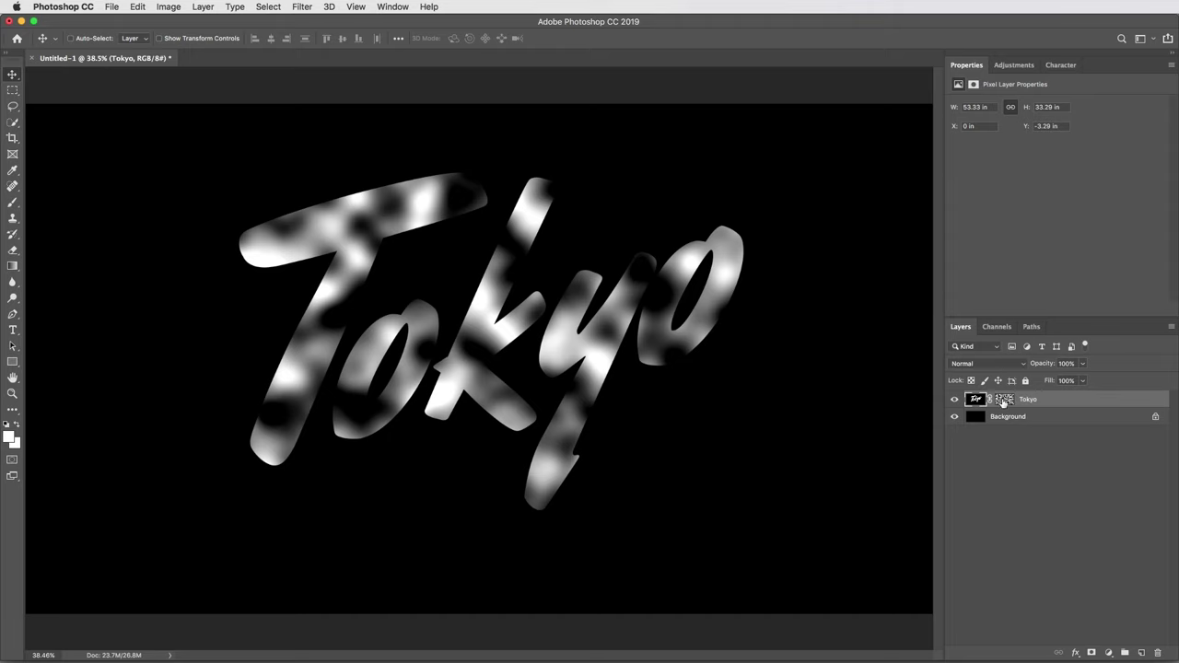
right_click(1004, 400)
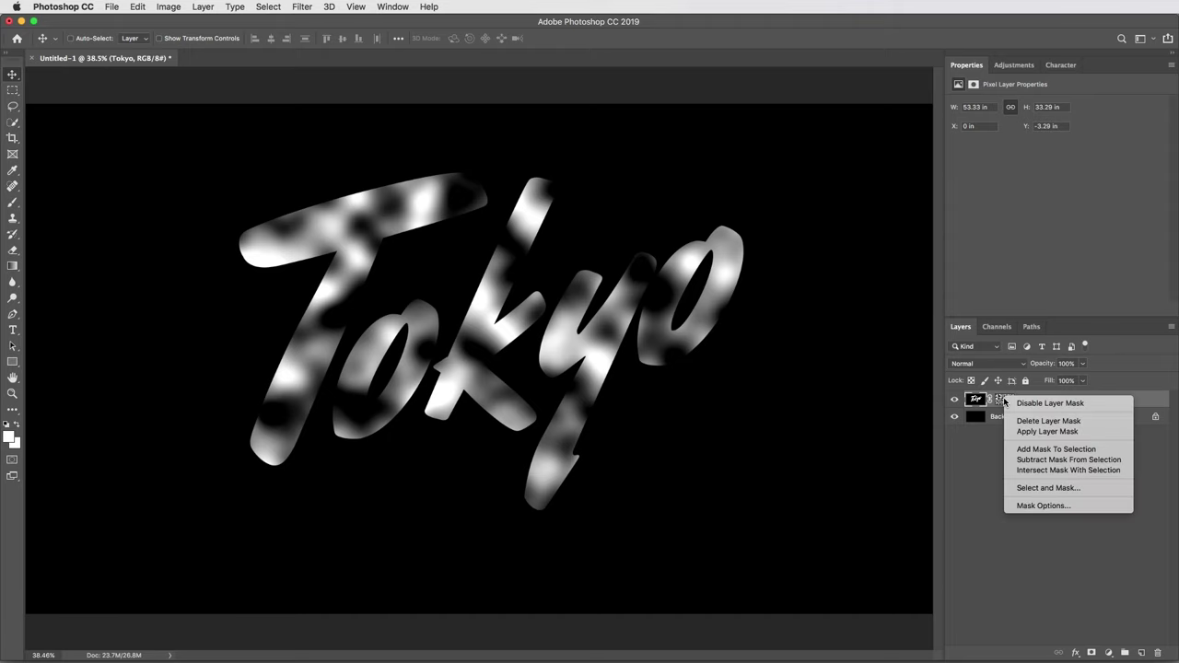
left_click(1035, 405)
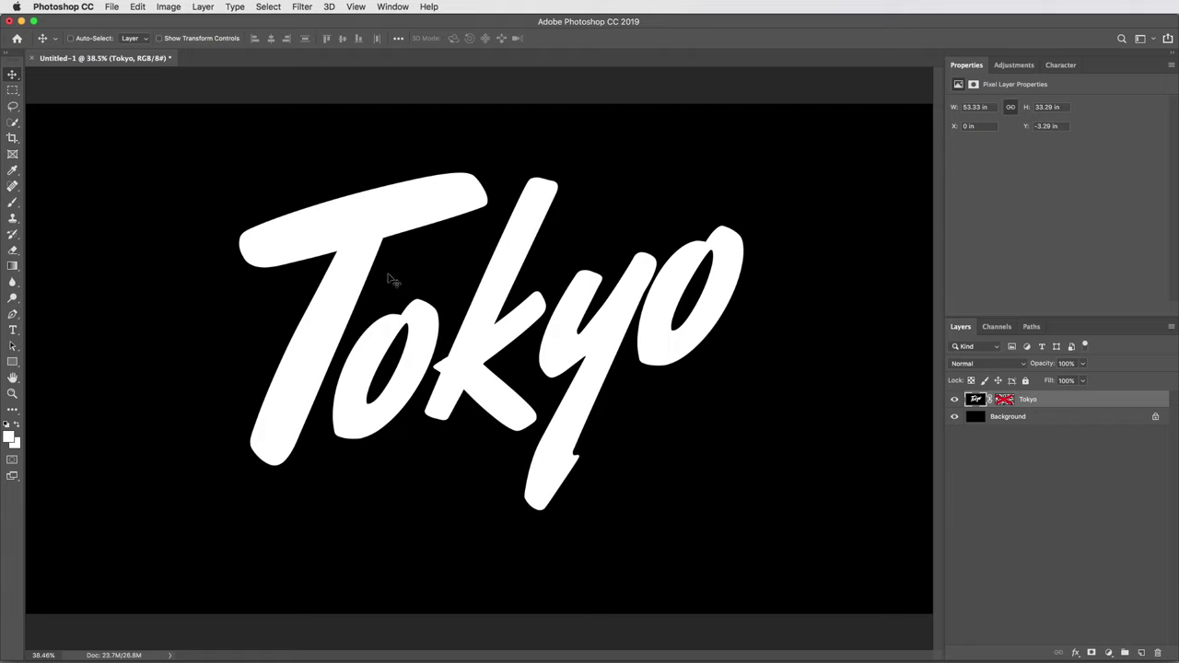
Step: Apply Lens Blur to Tokyo with Layer Mask as depth map source and radius 100
left_click(302, 7)
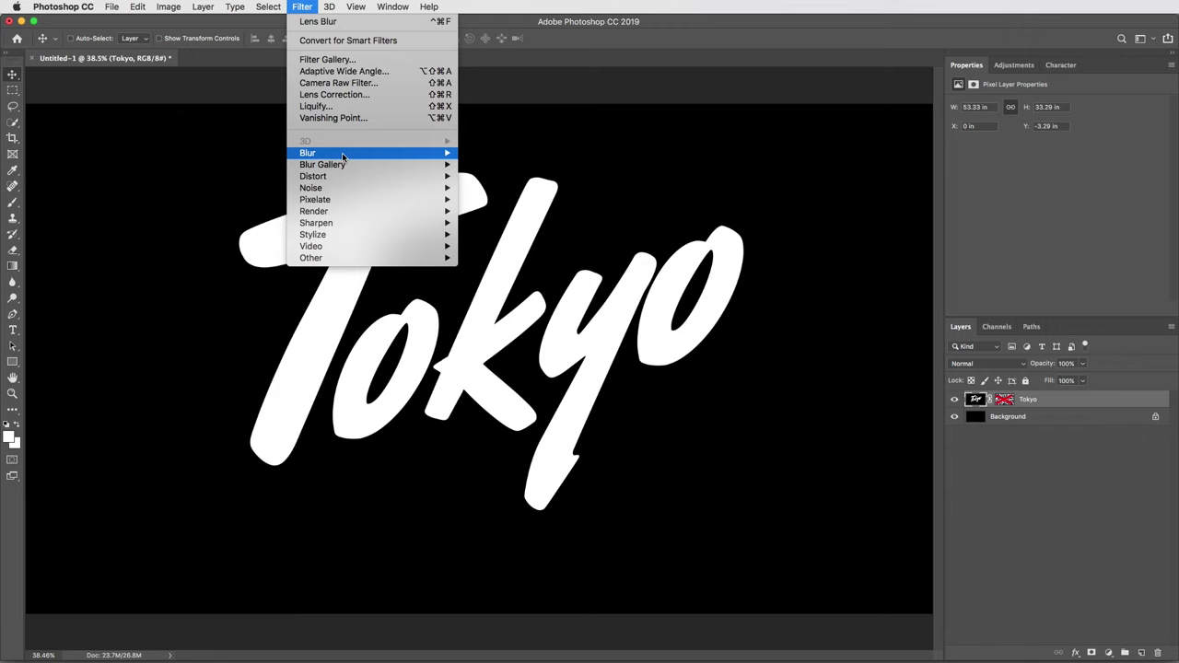
mouse_move(361, 157)
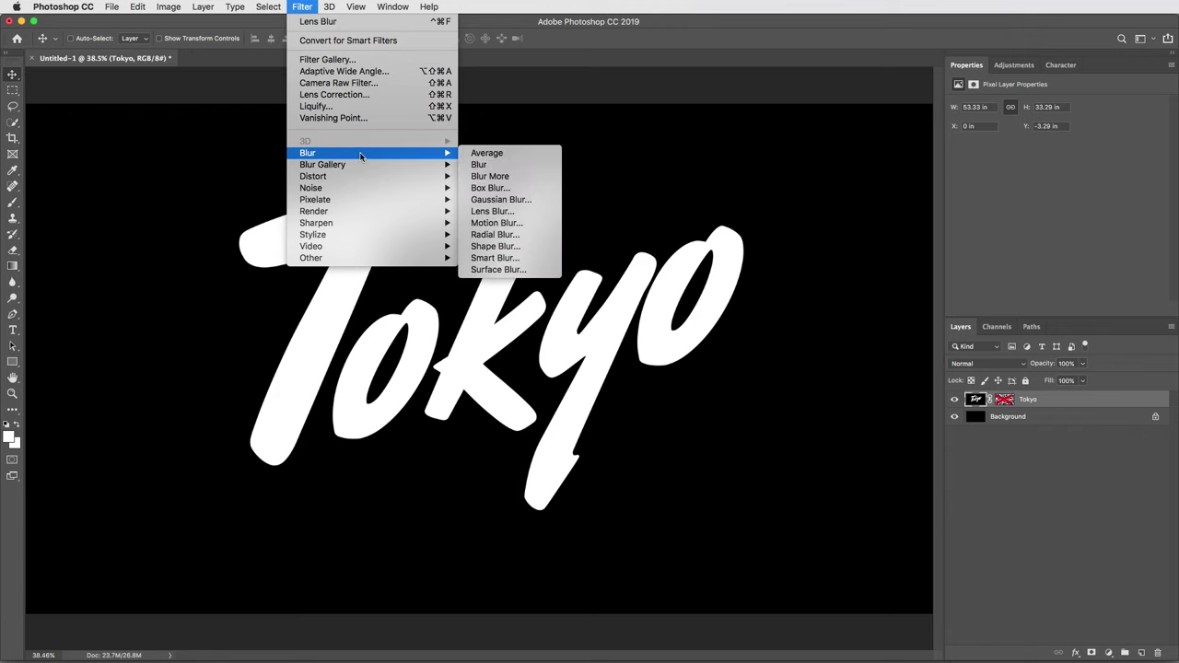
left_click(501, 213)
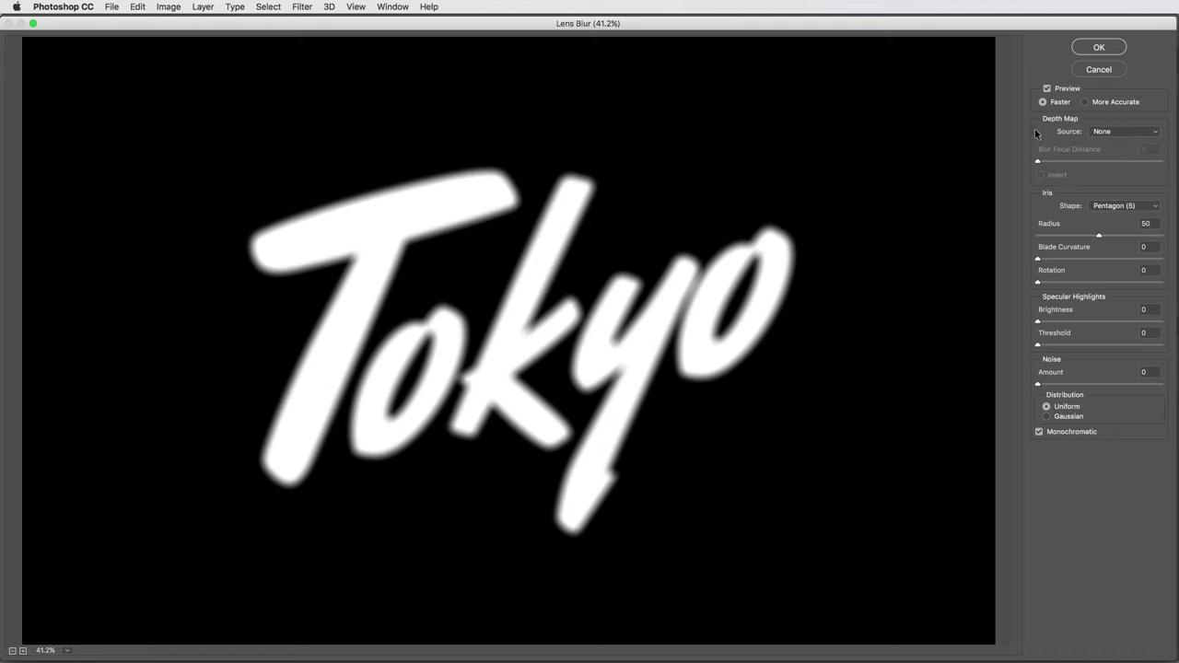
left_click(1109, 133)
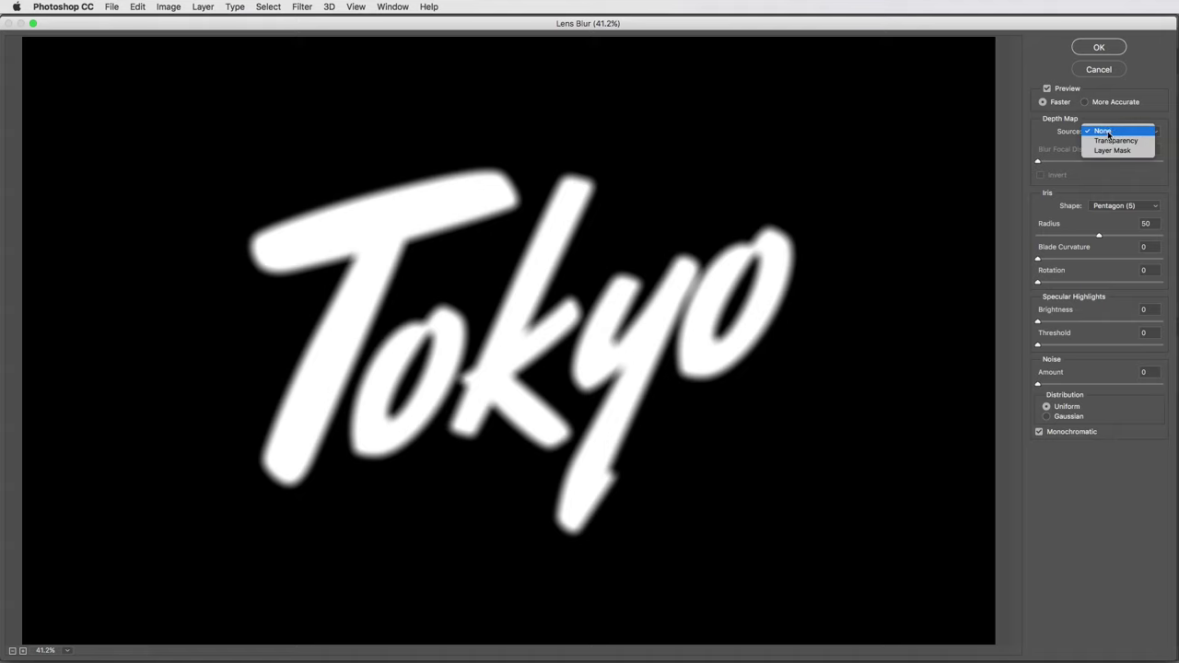
left_click(1109, 151)
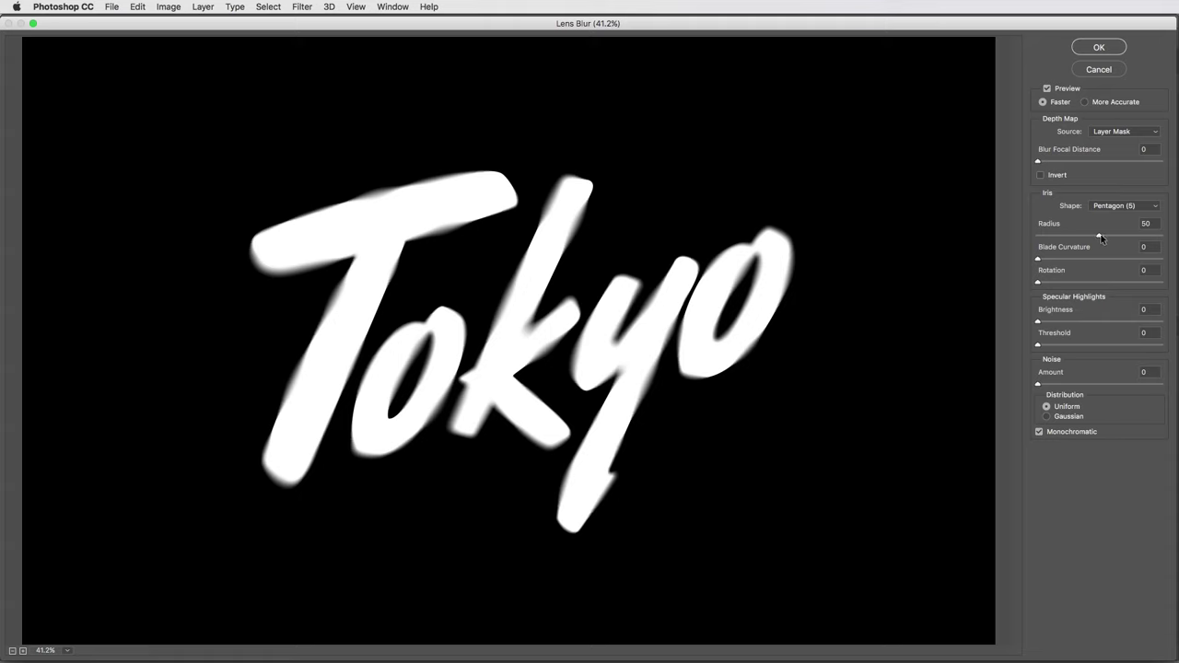
left_click_drag(1099, 237, 1159, 236)
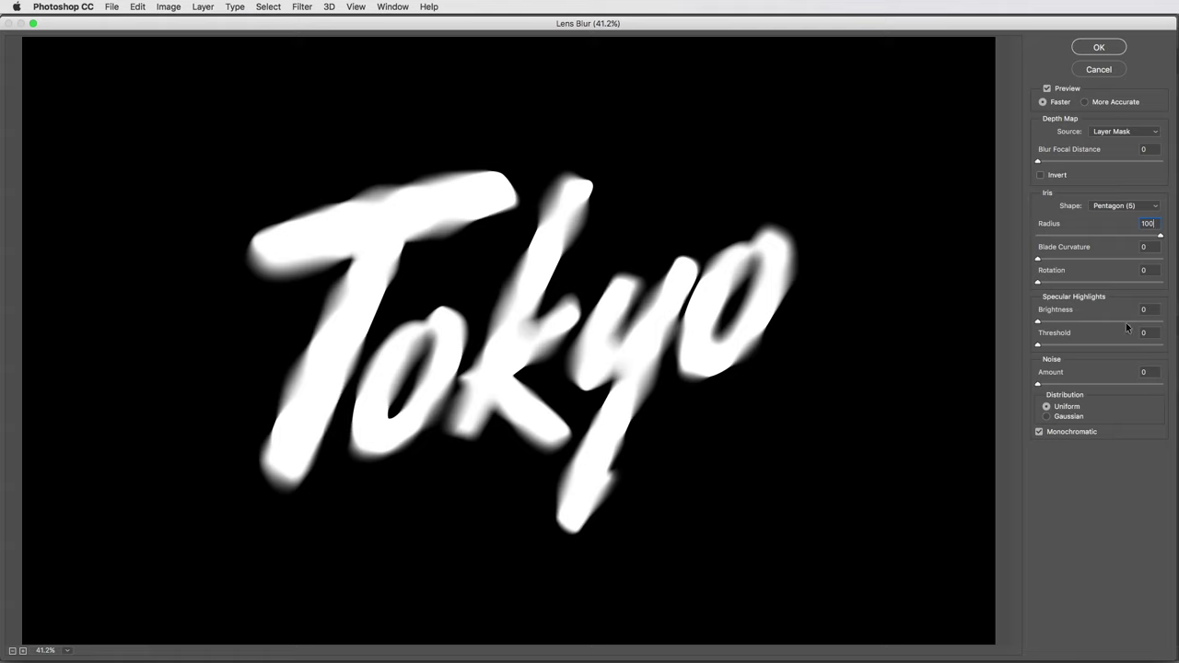
left_click(1101, 46)
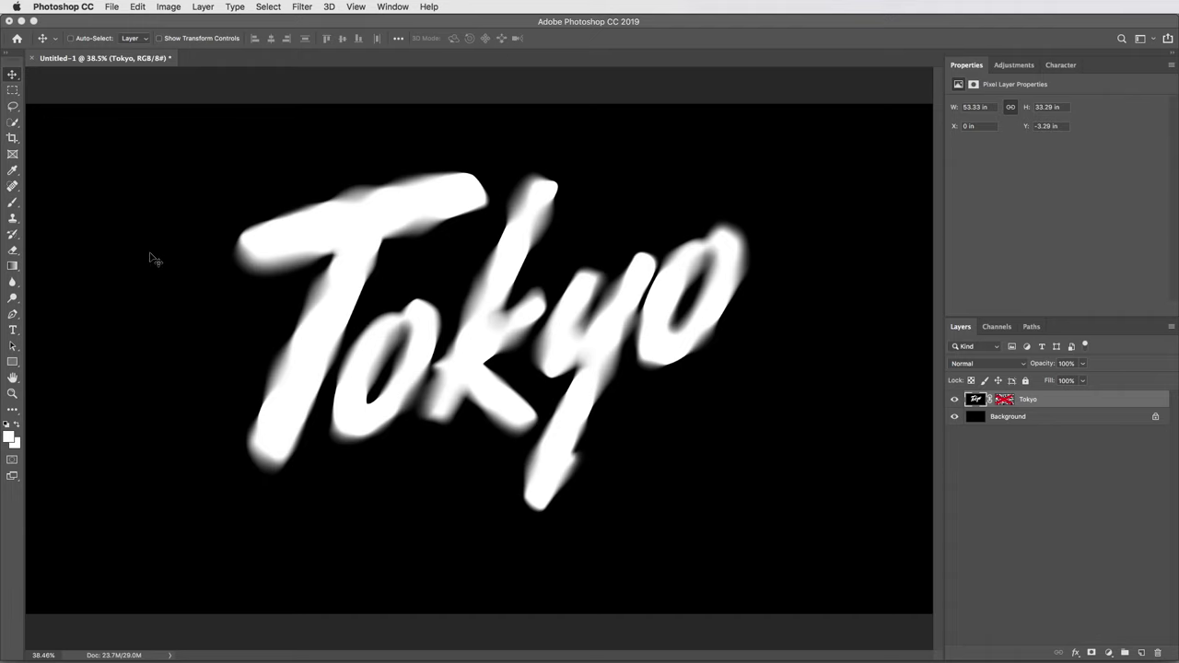
Step: Use Fade Lens Blur (Cmd+Shift+F) to reduce the blur to 80% opacity, keeping Normal mode
left_click(136, 7)
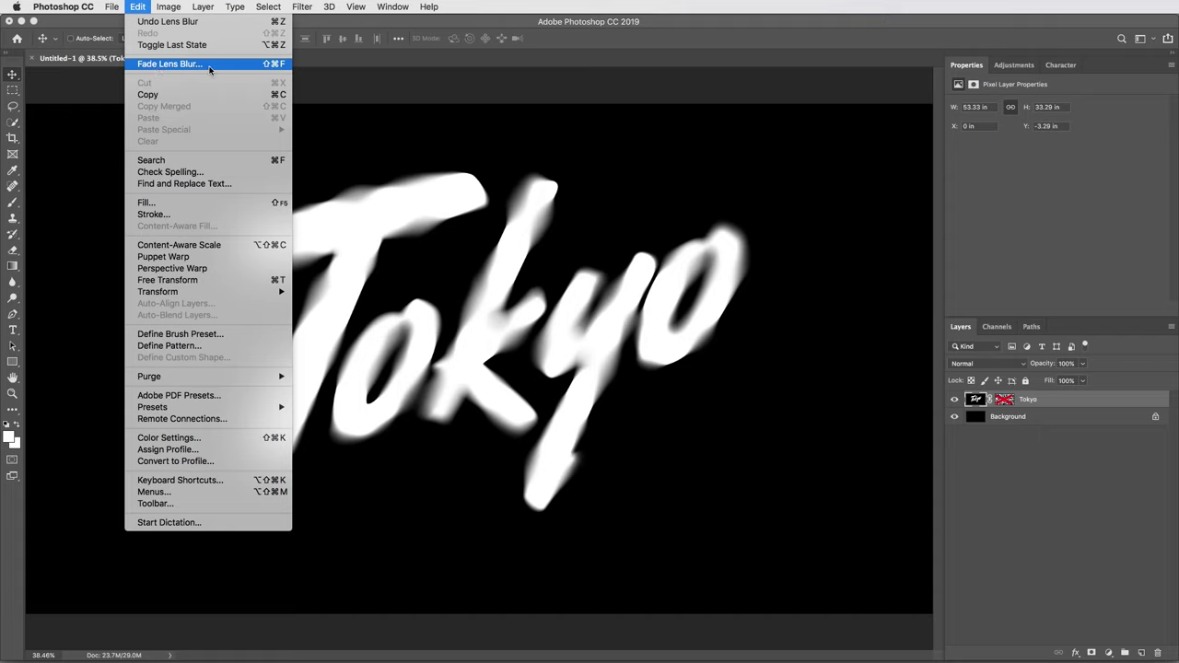
key("Escape")
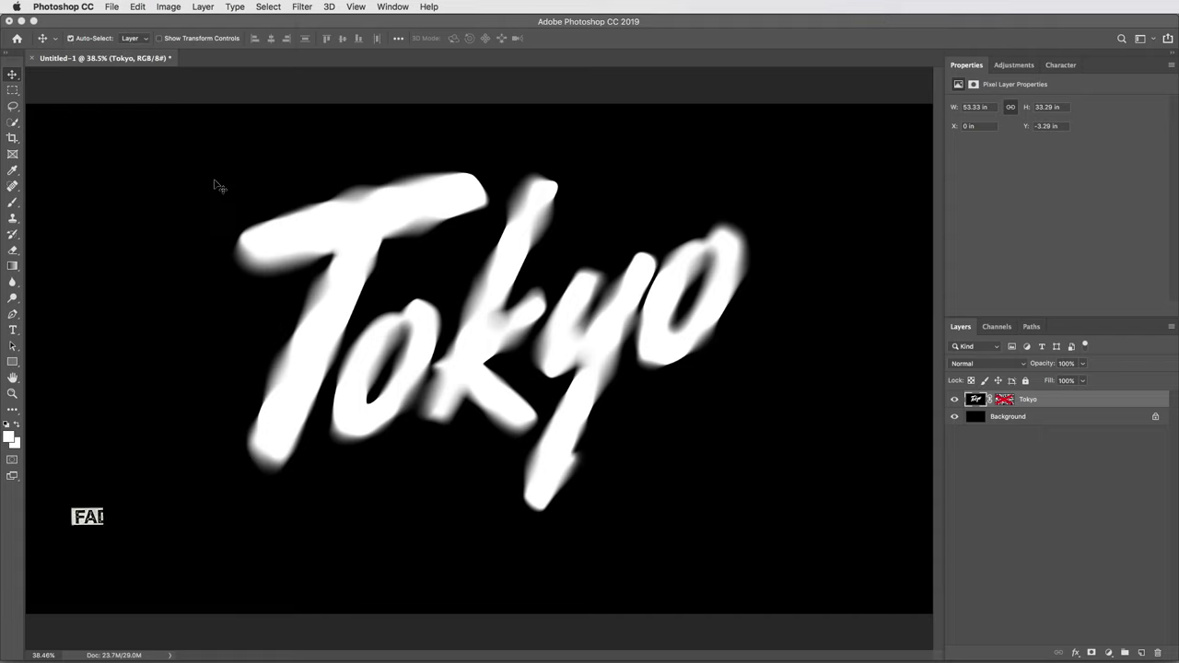
key("super+shift+f")
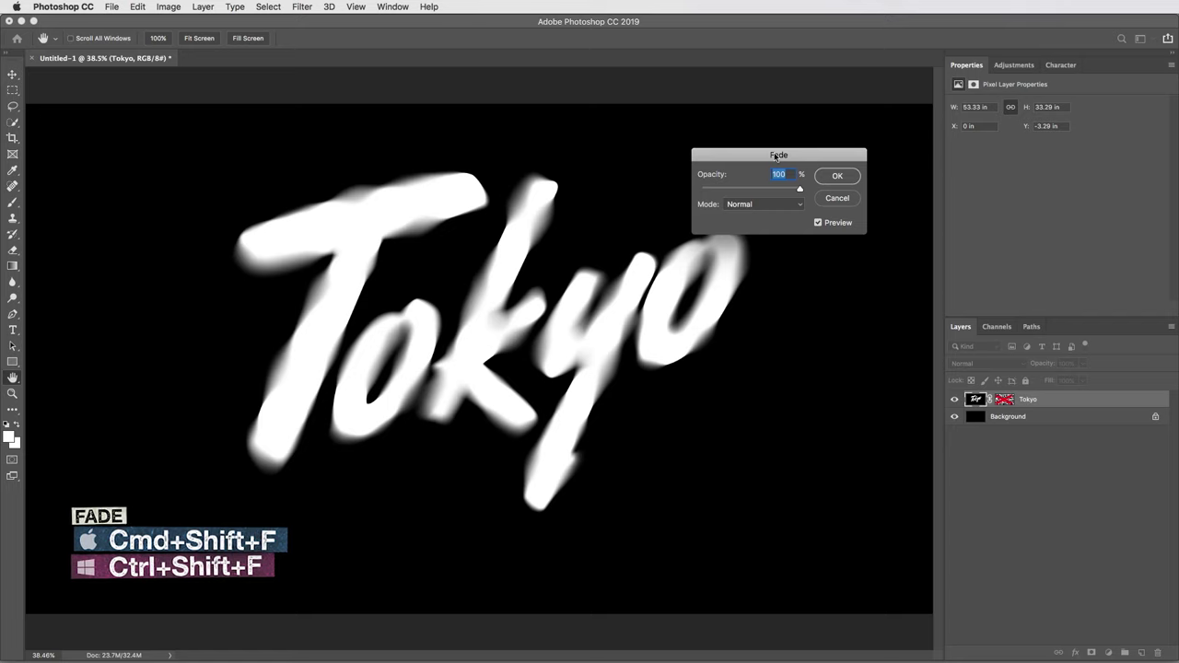
mouse_move(775, 158)
left_mouse_down()
mouse_move(756, 145)
mouse_move(763, 177)
mouse_move(735, 179)
mouse_move(781, 177)
left_mouse_up()
left_click(761, 192)
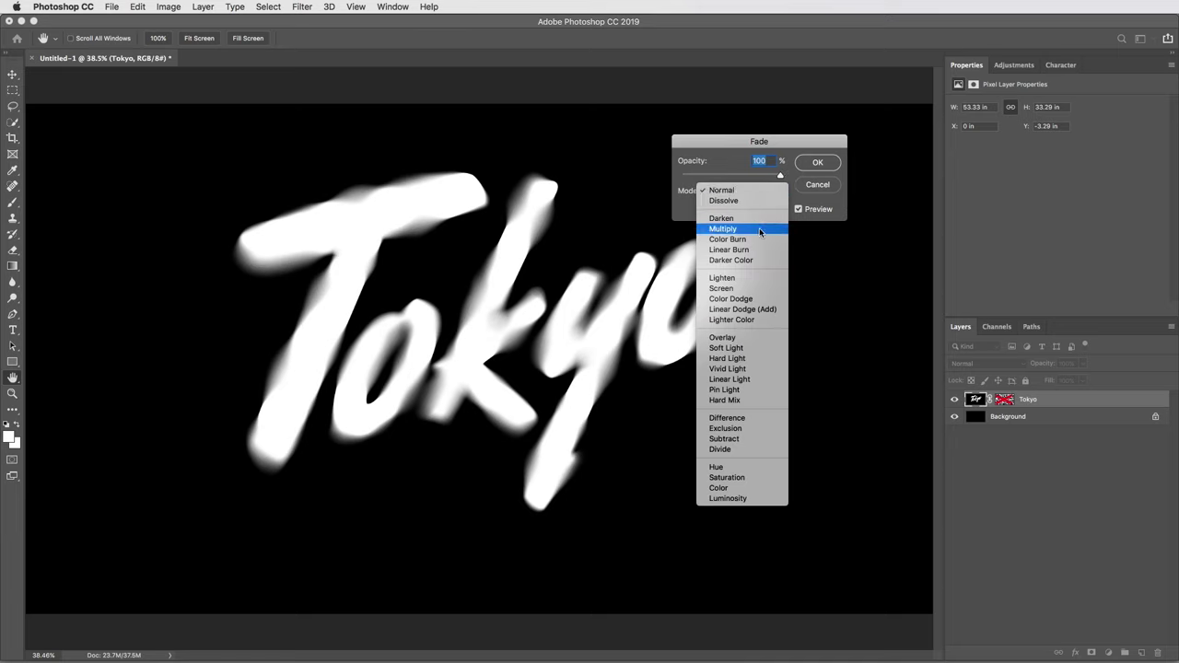
left_click(764, 190)
left_click_drag(780, 175, 765, 177)
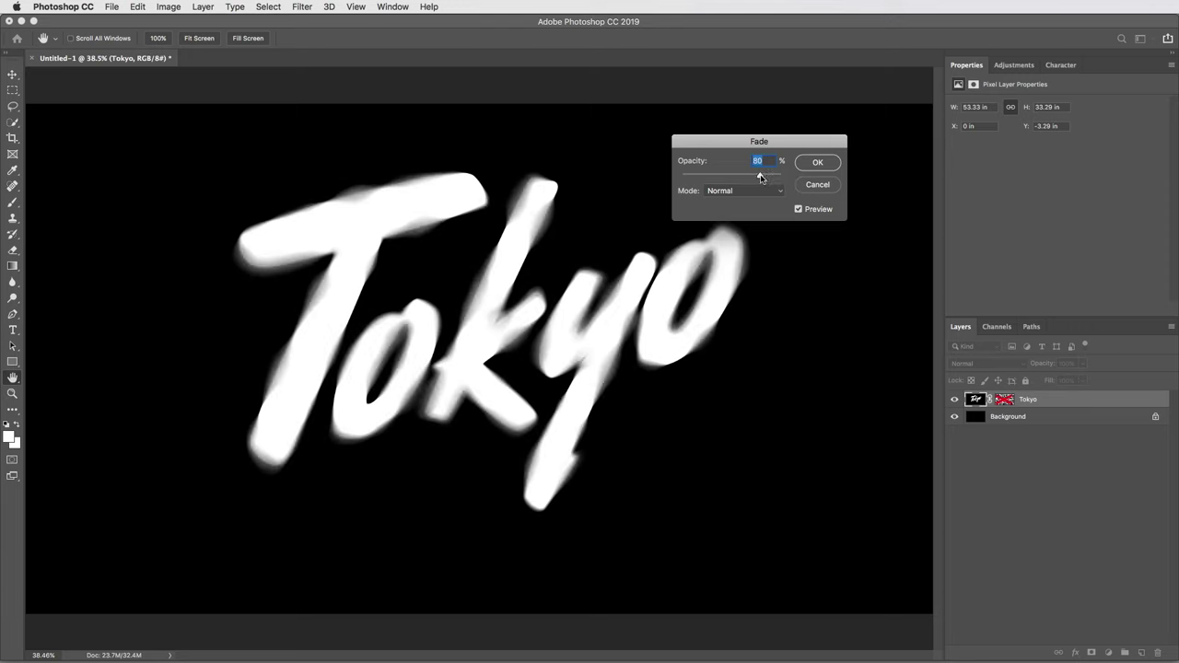
left_click(816, 163)
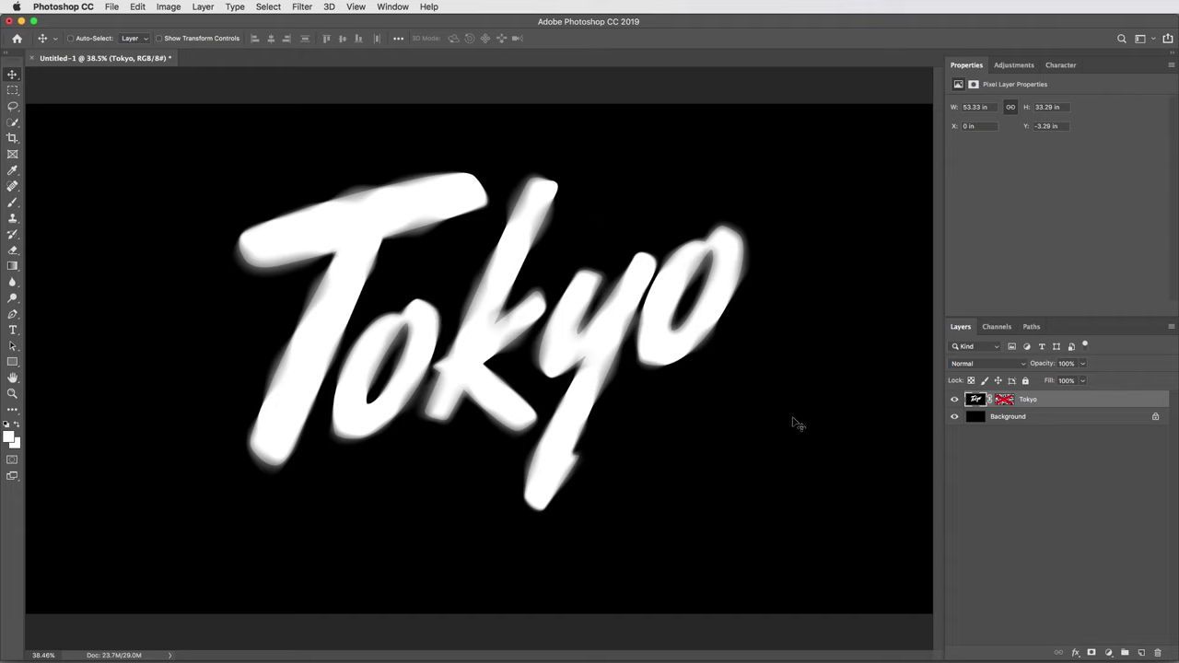
Step: Change the Tokyo layer's blend mode in the Layers panel to Dissolve
left_click(979, 363)
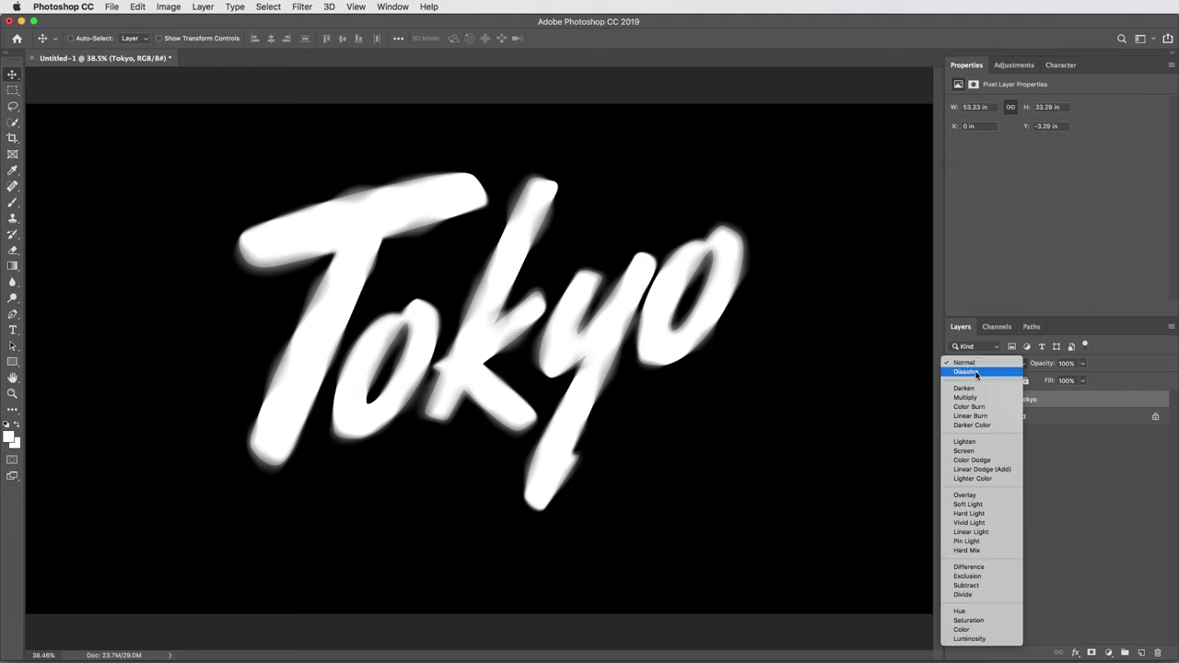
left_click(976, 372)
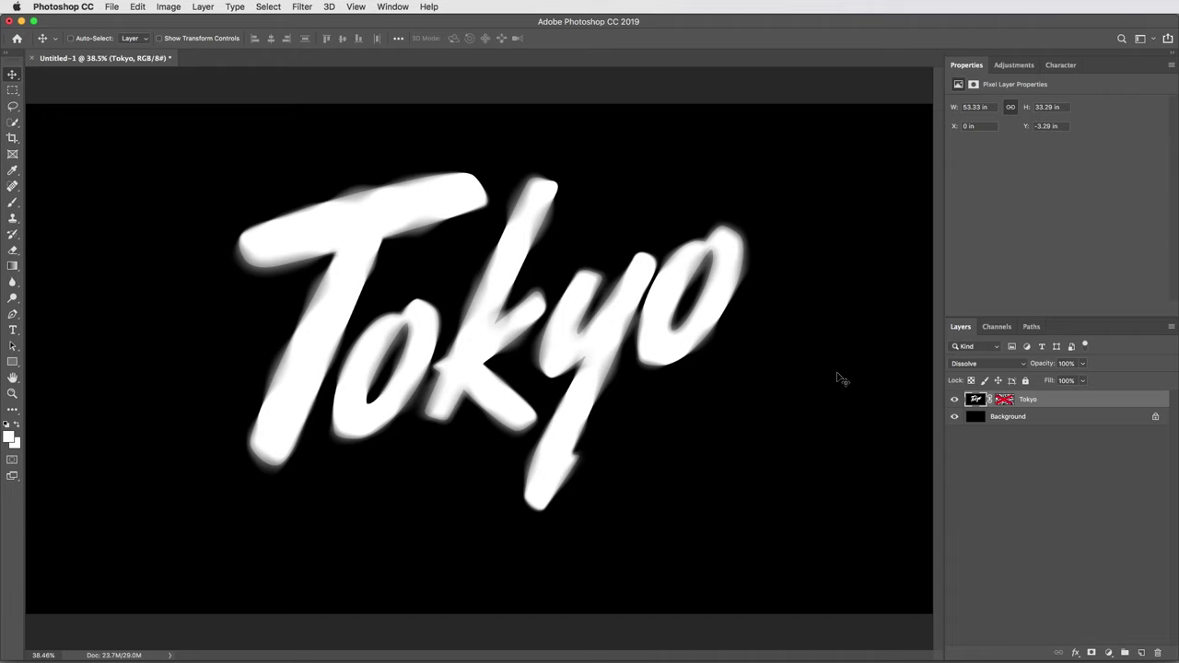
Step: Paste the blurred lettering into the Tokyo layer's mask and deselect
key("super+a")
left_click(1002, 400, "alt")
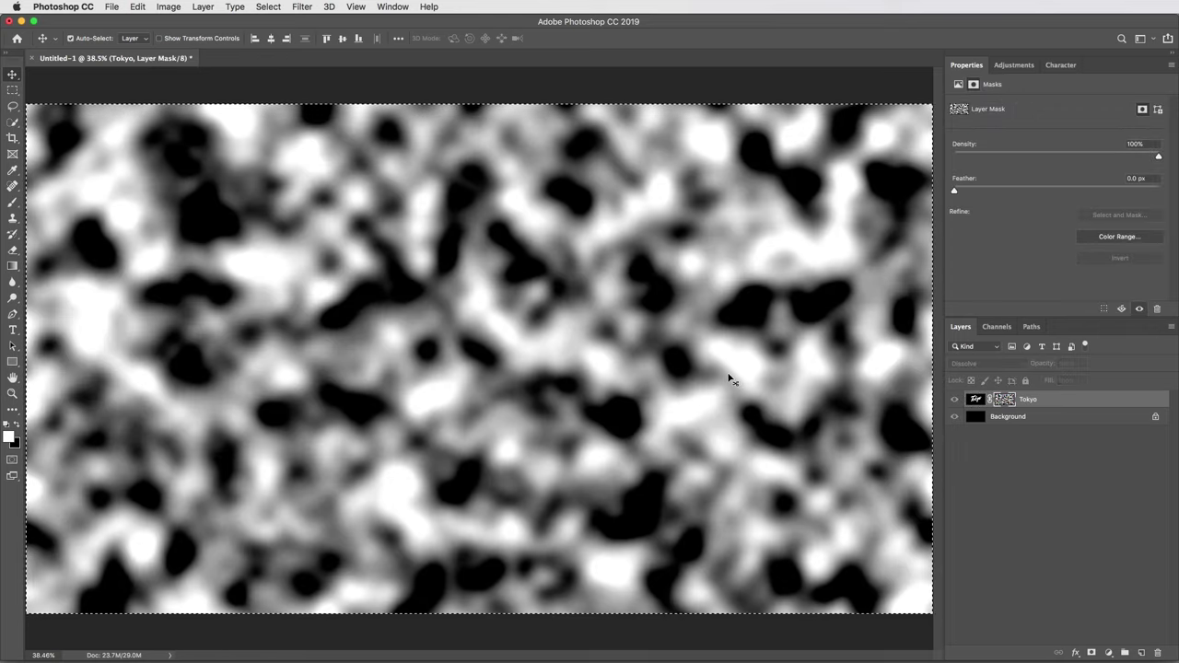
key("super+v")
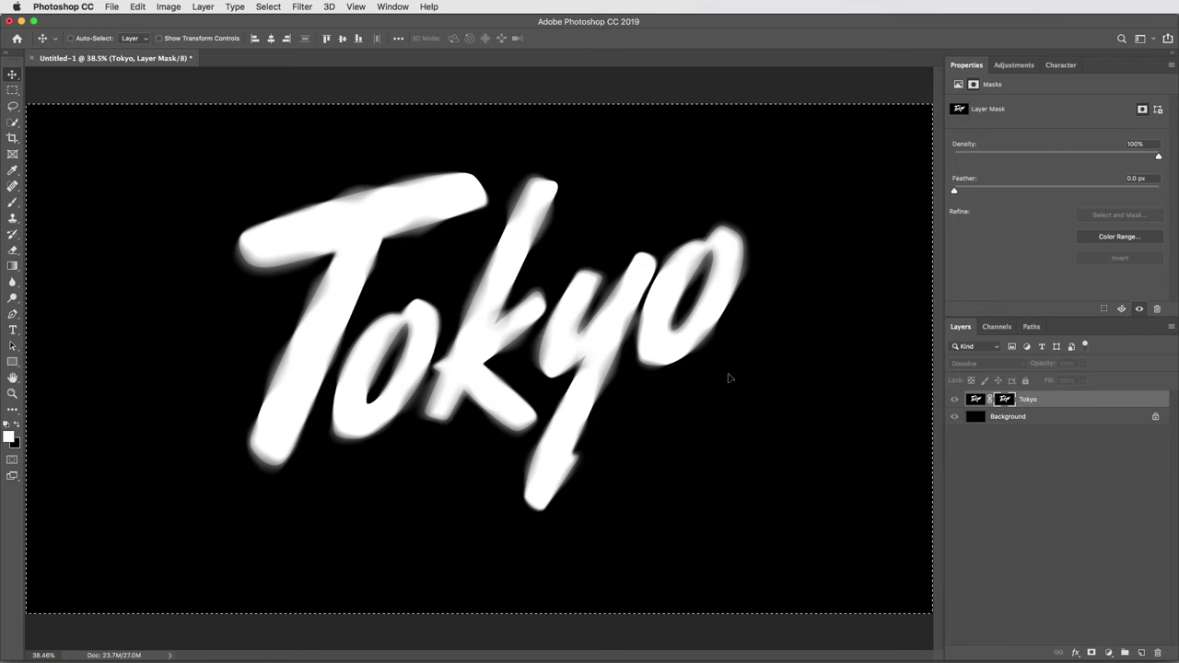
key("super+d")
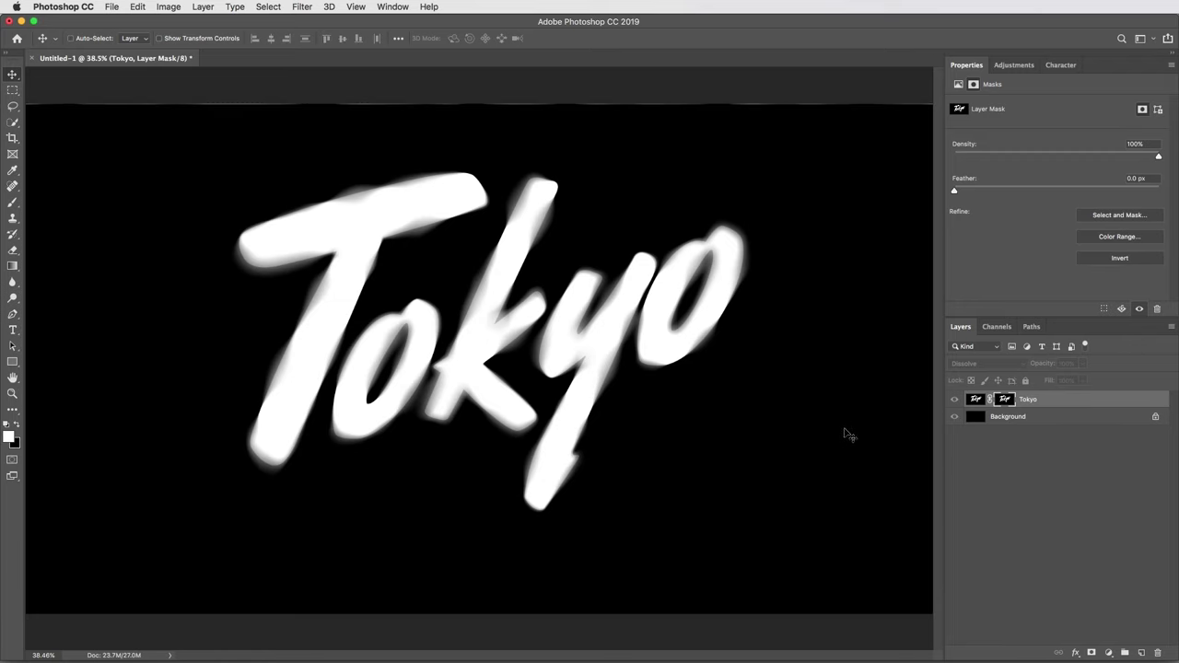
Step: Reset colours to default black and white and fill the Tokyo layer's pixels with white
left_click(976, 399)
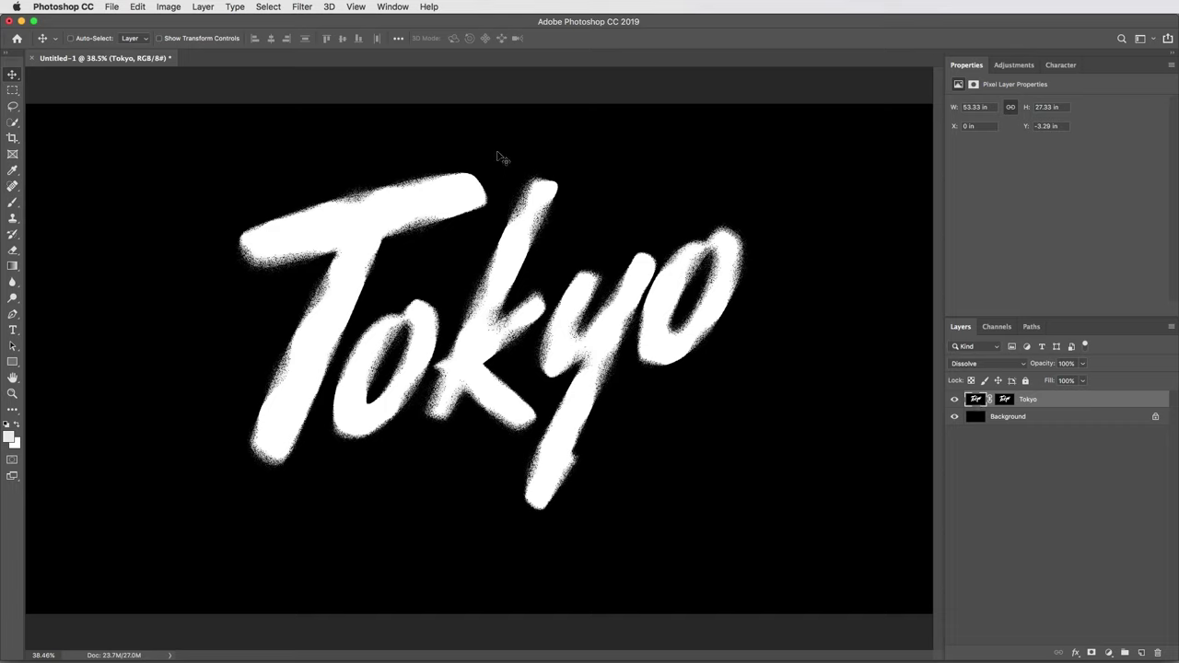
key("d")
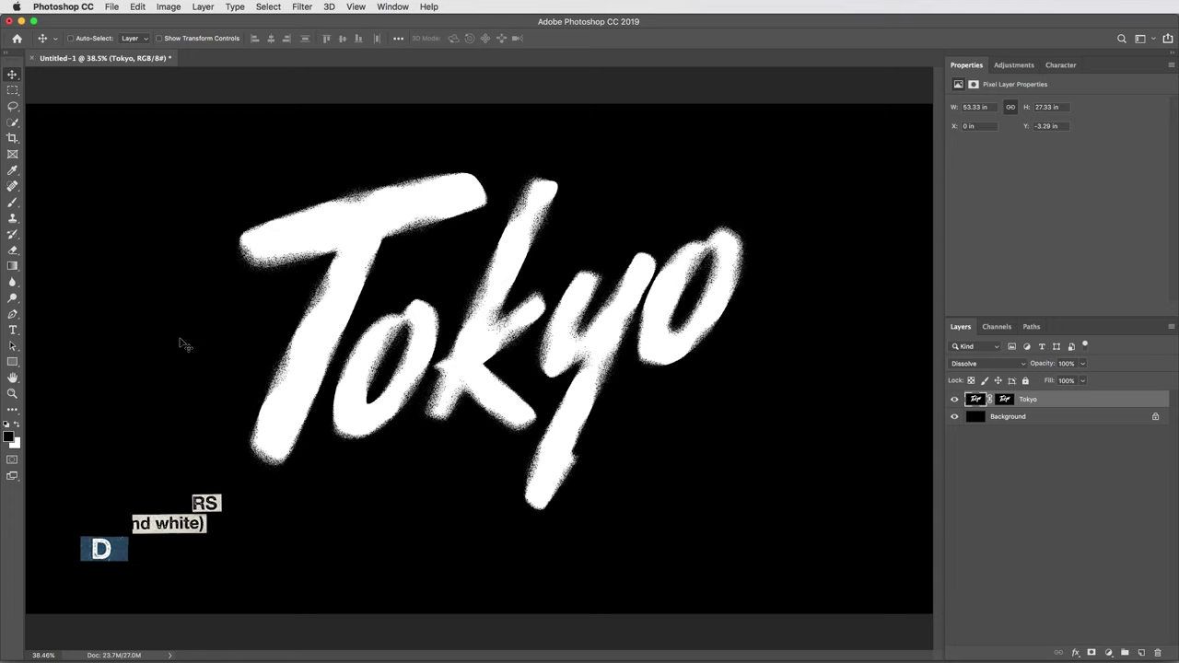
key("super+BackSpace")
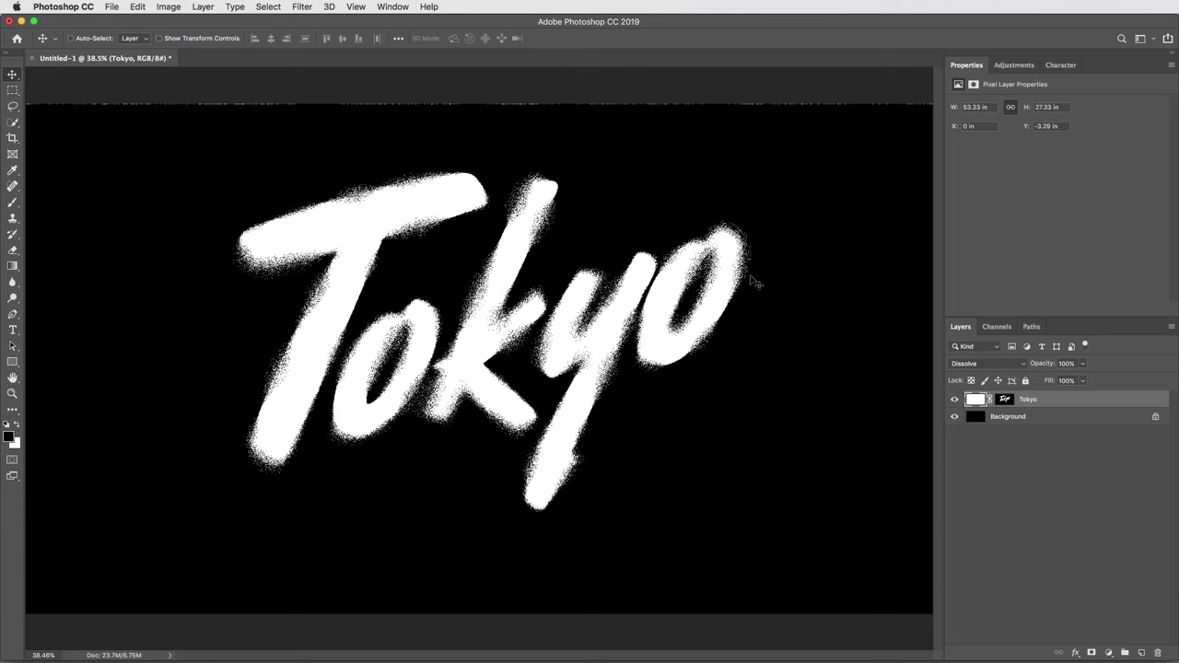
Step: Lower the Dissolve-mode Tokyo layer's opacity to 97% while inspecting the speckled lettering close up
key("super+equal")
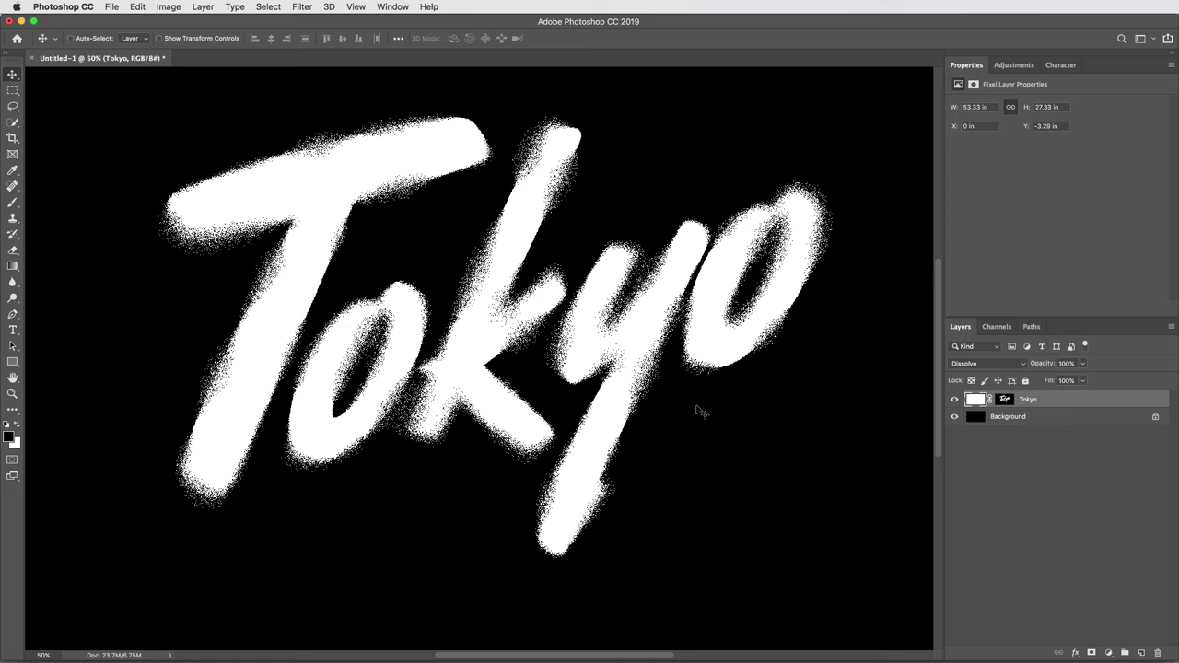
key("super+equal")
key("super+equal")
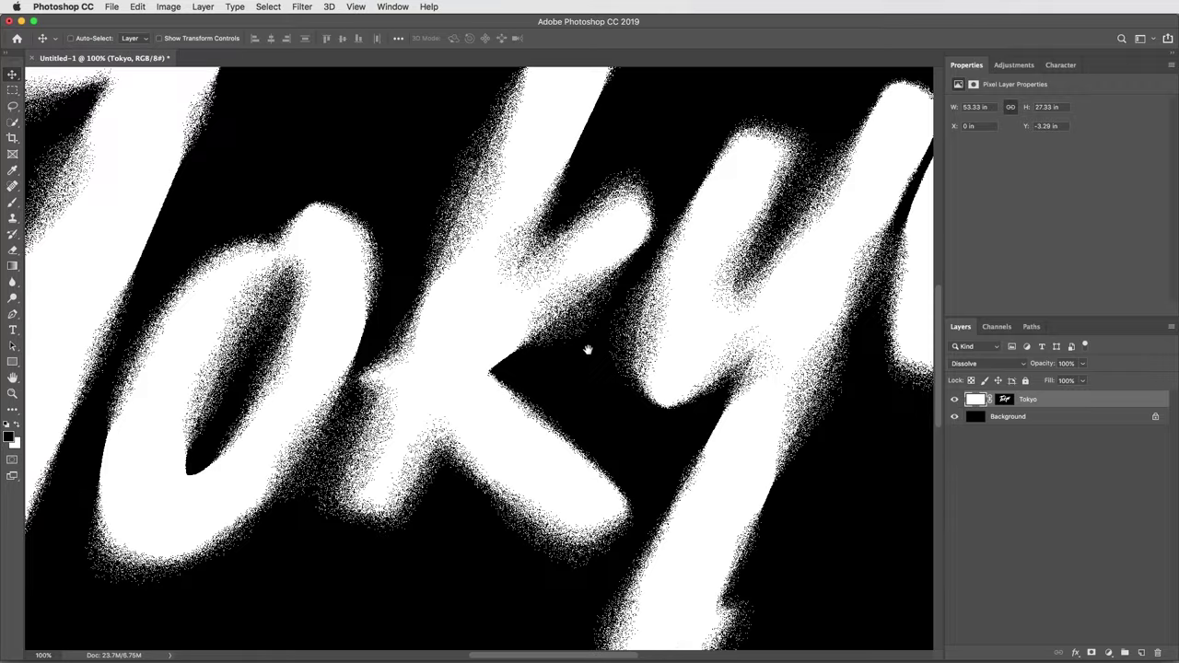
left_click_drag(587, 349, 573, 421)
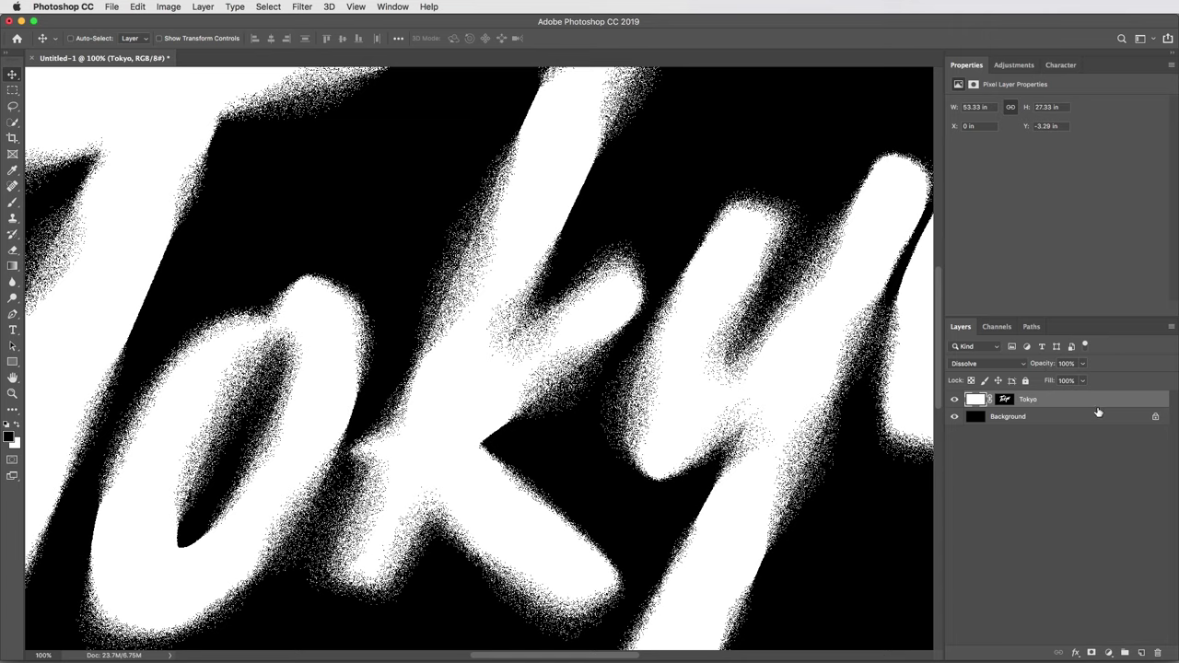
left_click(1083, 364)
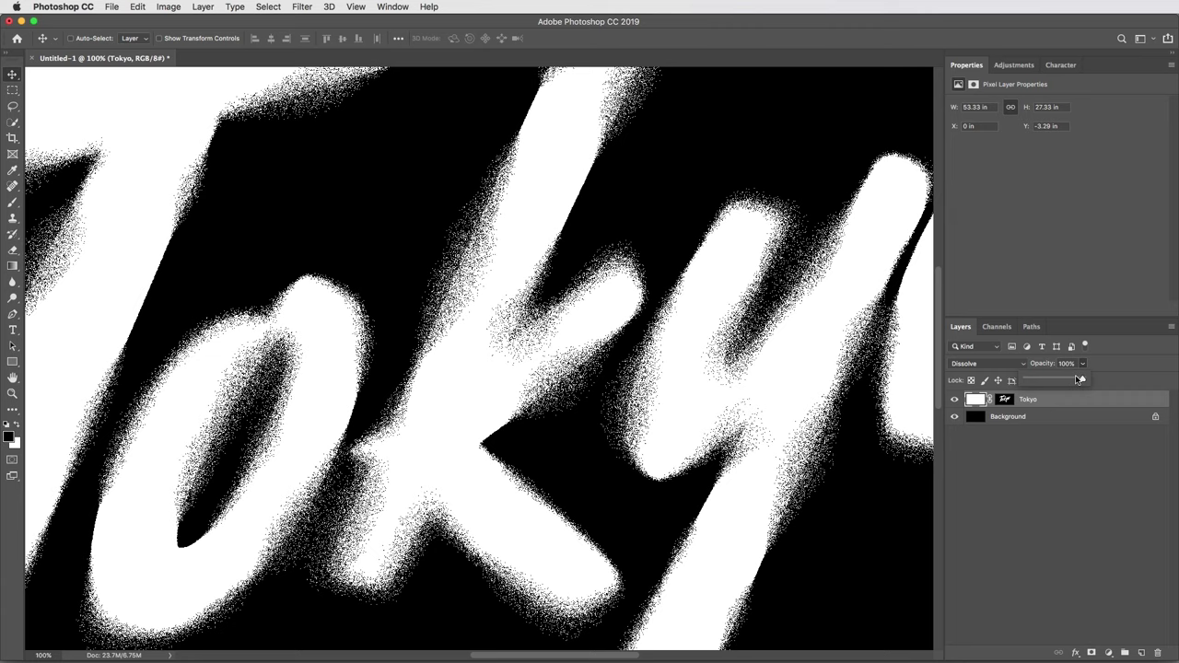
mouse_move(1080, 379)
left_mouse_down()
mouse_move(1060, 381)
mouse_move(1079, 381)
left_mouse_up()
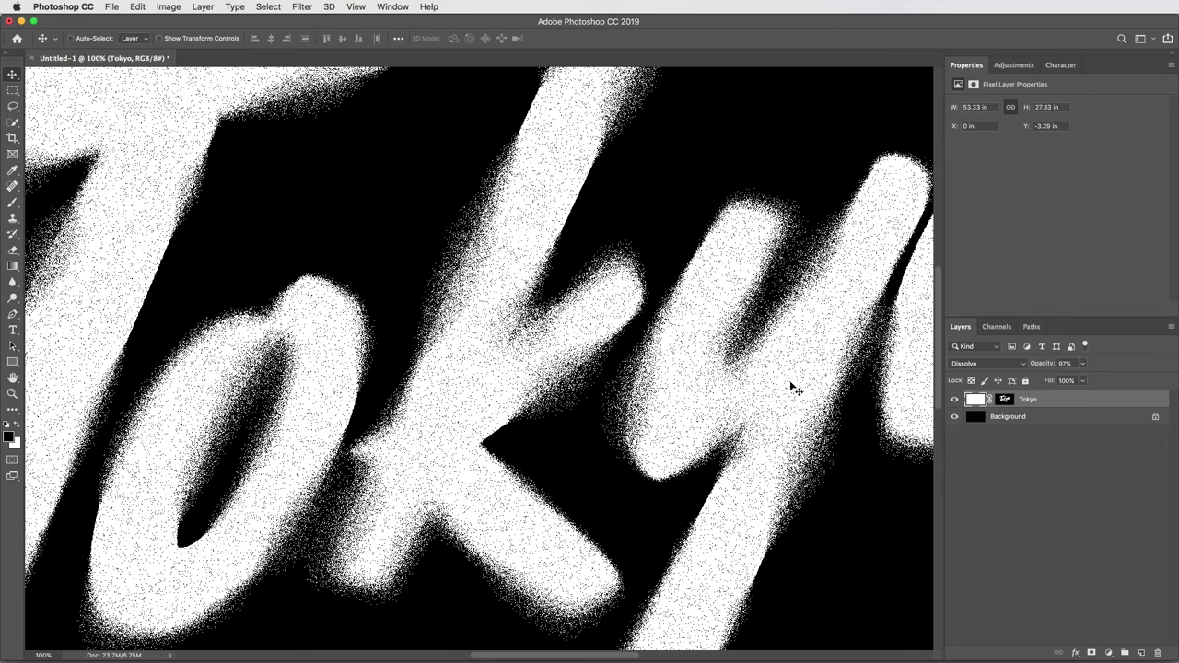
key("super+0")
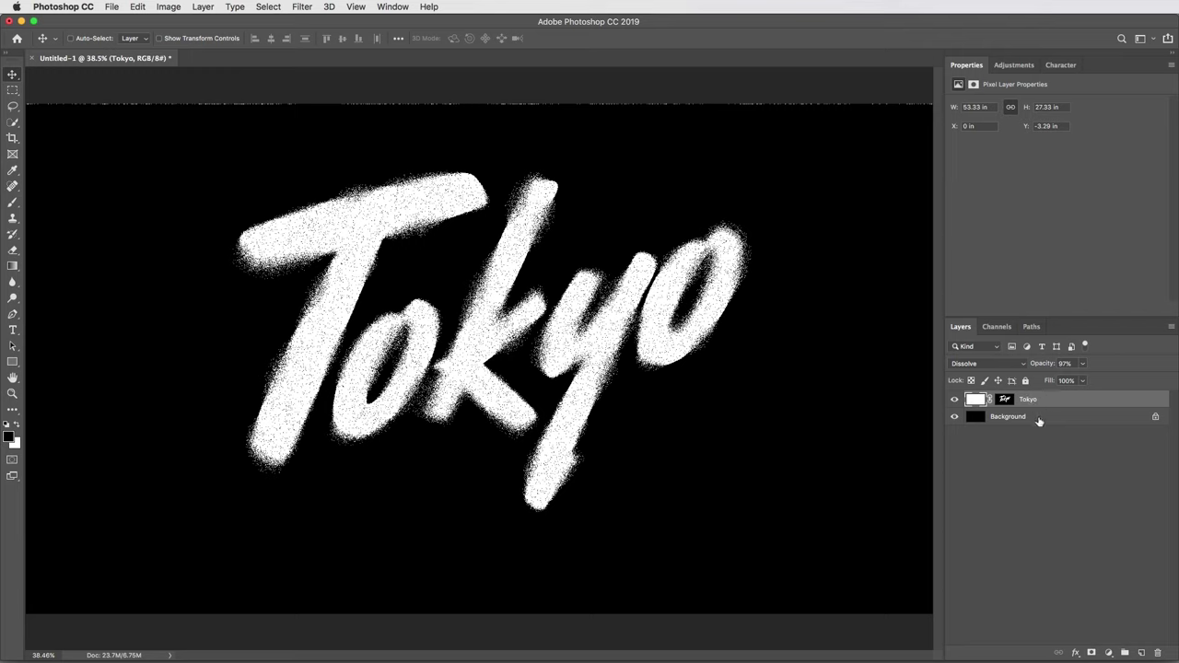
Step: Unlock the Background as Layer 0 and merge the Tokyo layer down into it with Cmd+E
left_click(1156, 418)
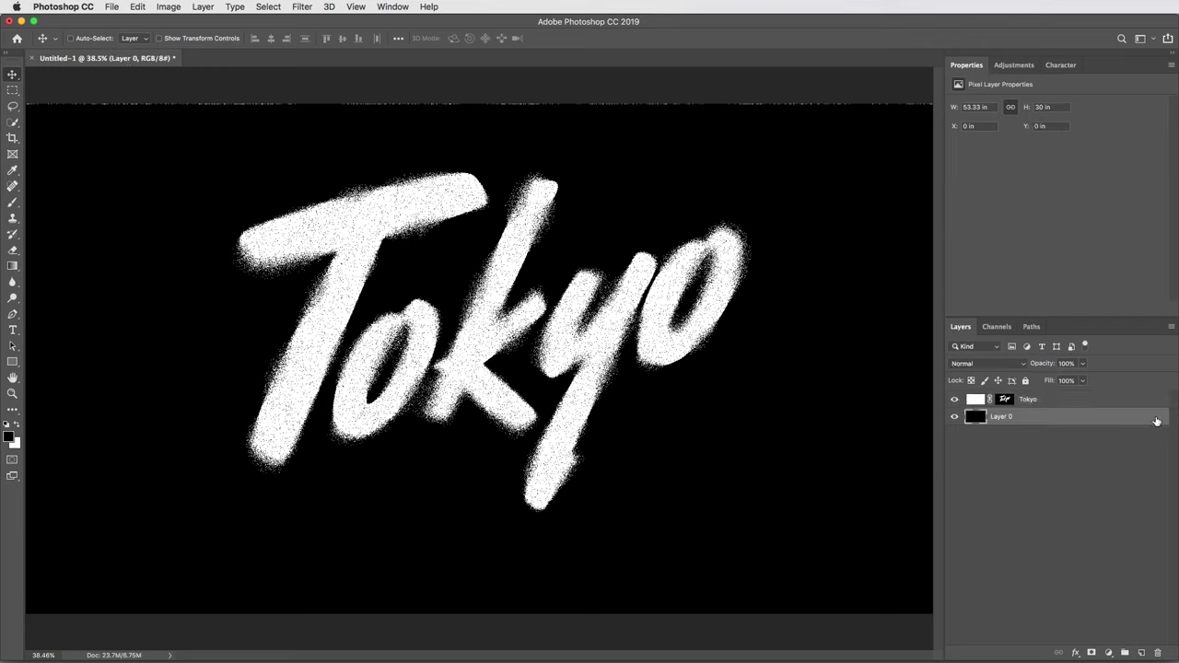
left_click(1061, 402)
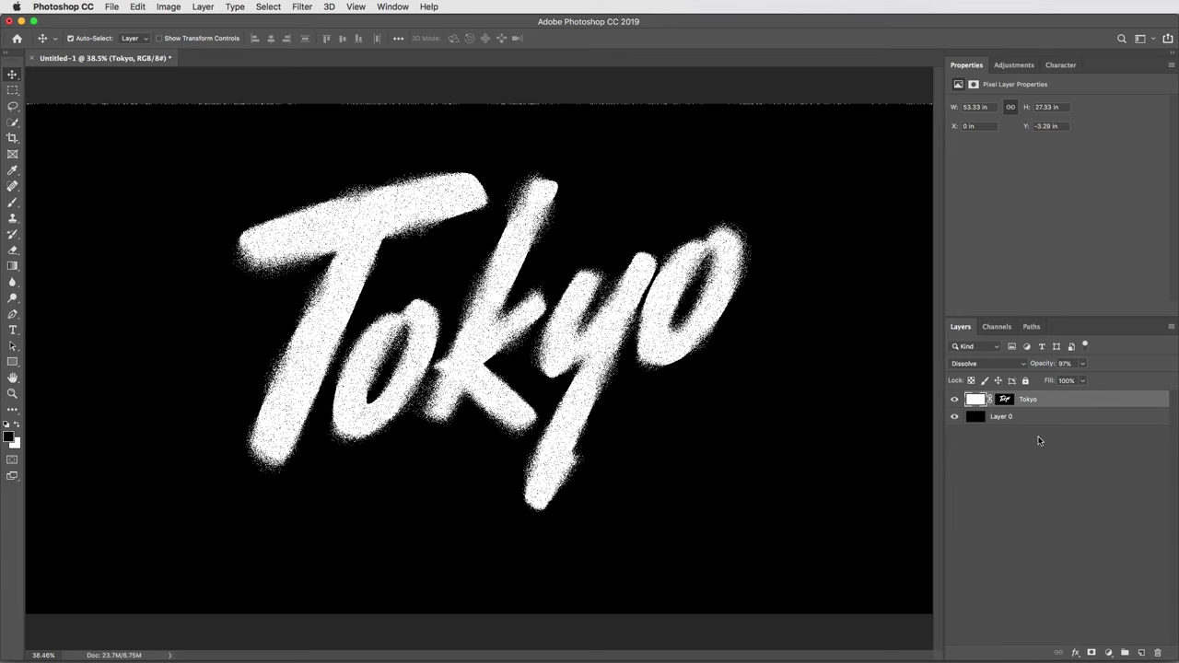
key("super+e")
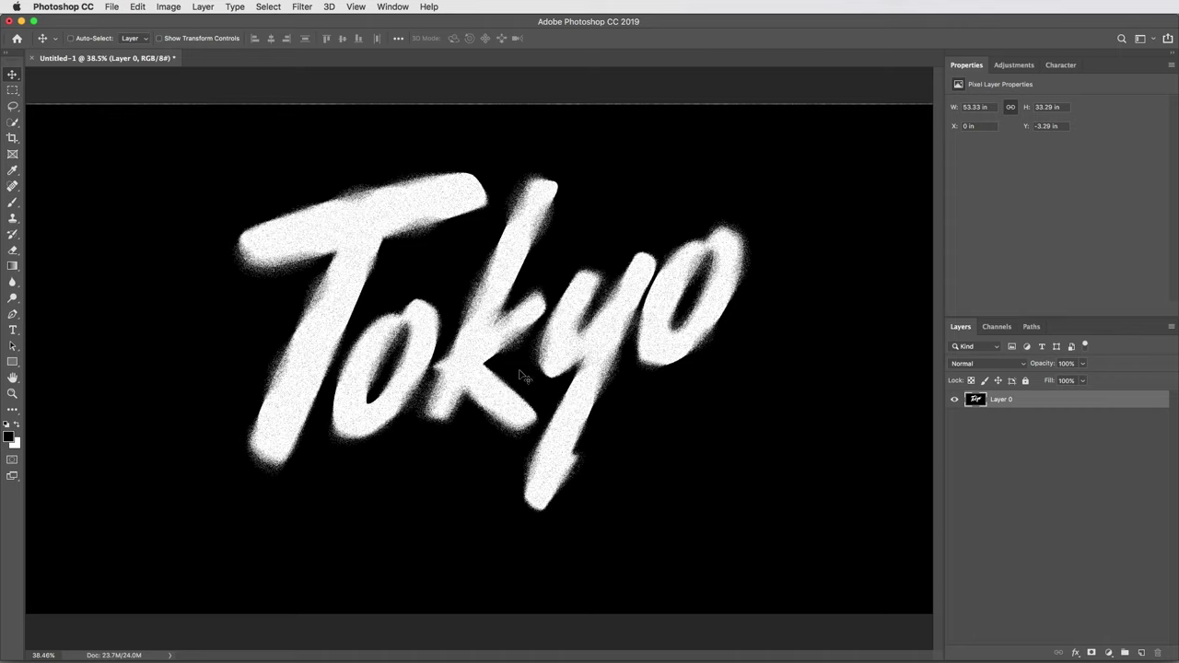
key("super+equal")
key("super+equal")
key("super+equal")
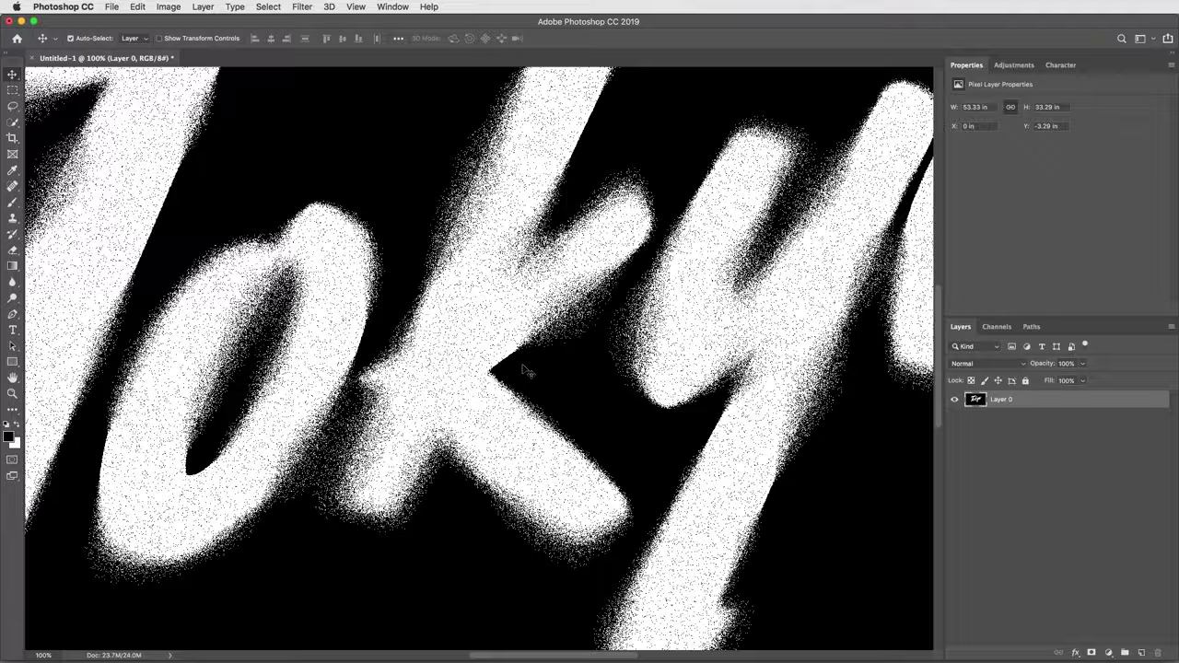
key("super+equal")
scroll(553, 369, "up", 5)
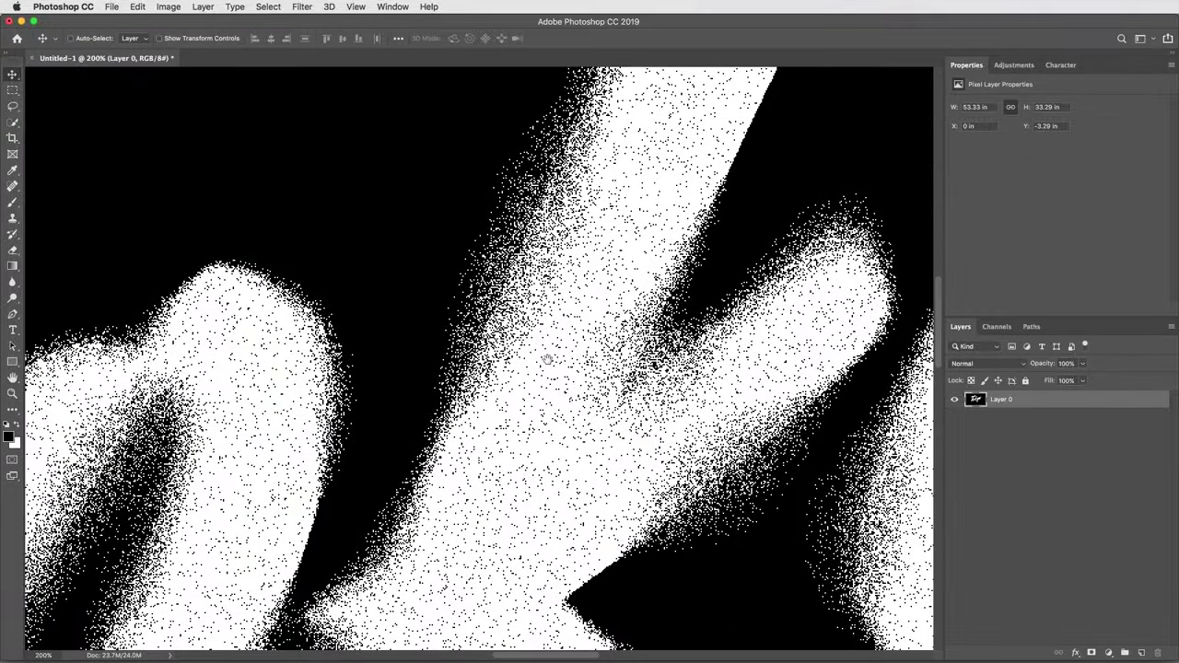
left_click_drag(525, 363, 590, 337)
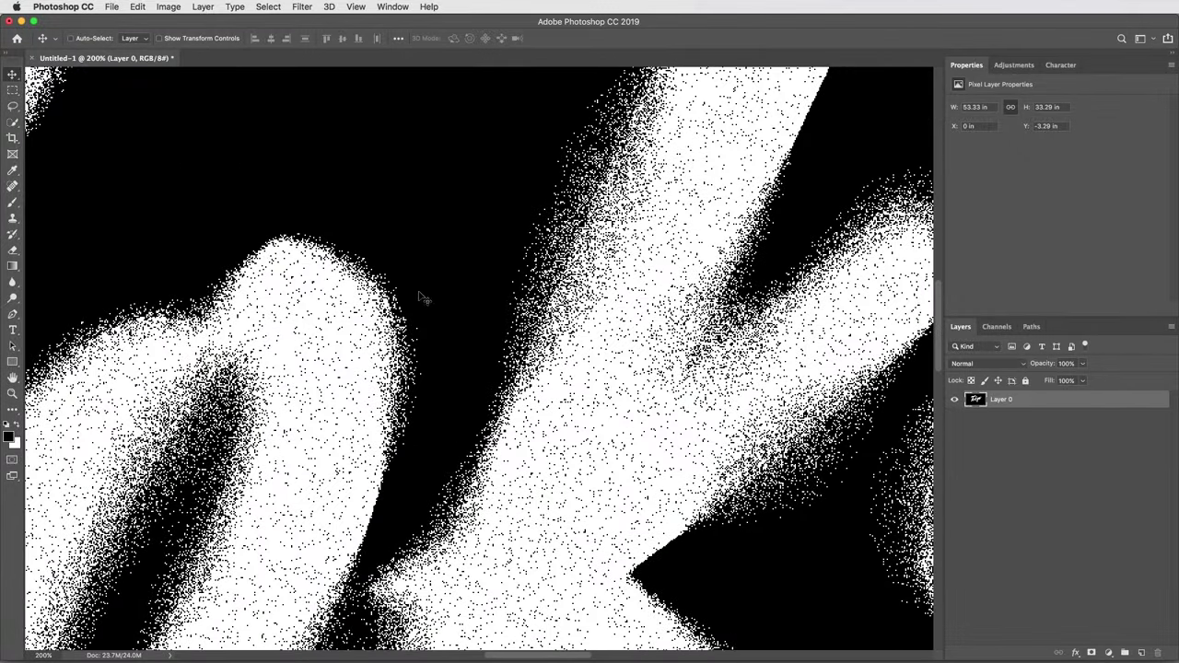
Step: Apply a Gaussian Blur with a 0.5-pixel radius to the merged Layer 0
left_click(303, 6)
mouse_move(321, 154)
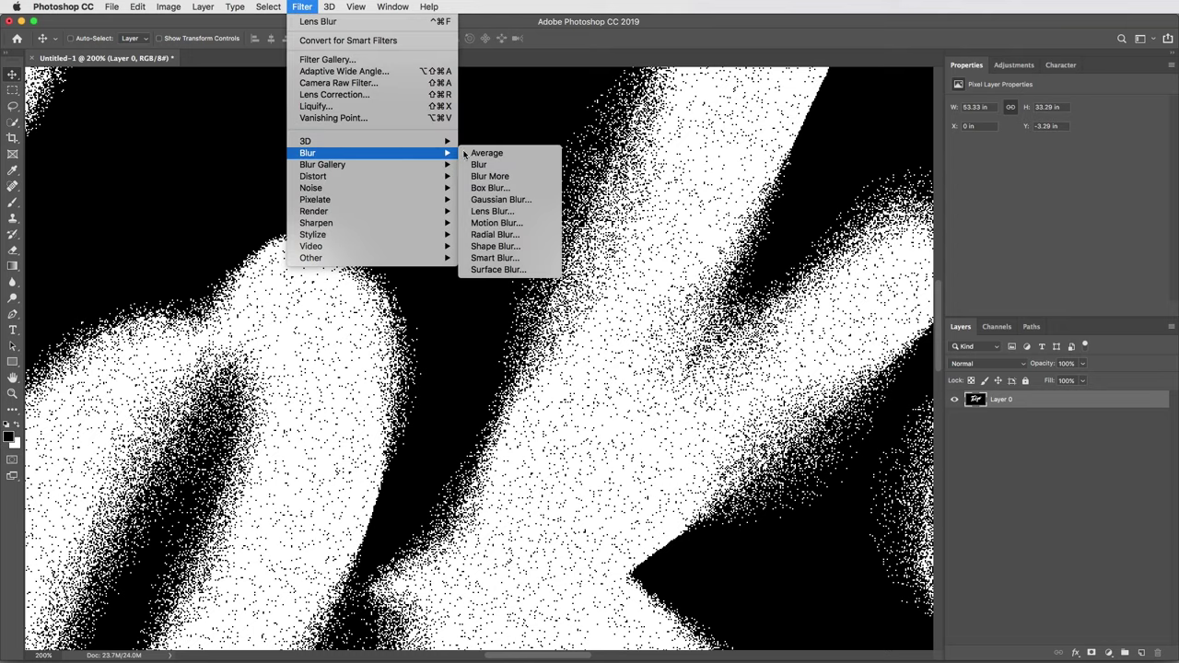
left_click(500, 199)
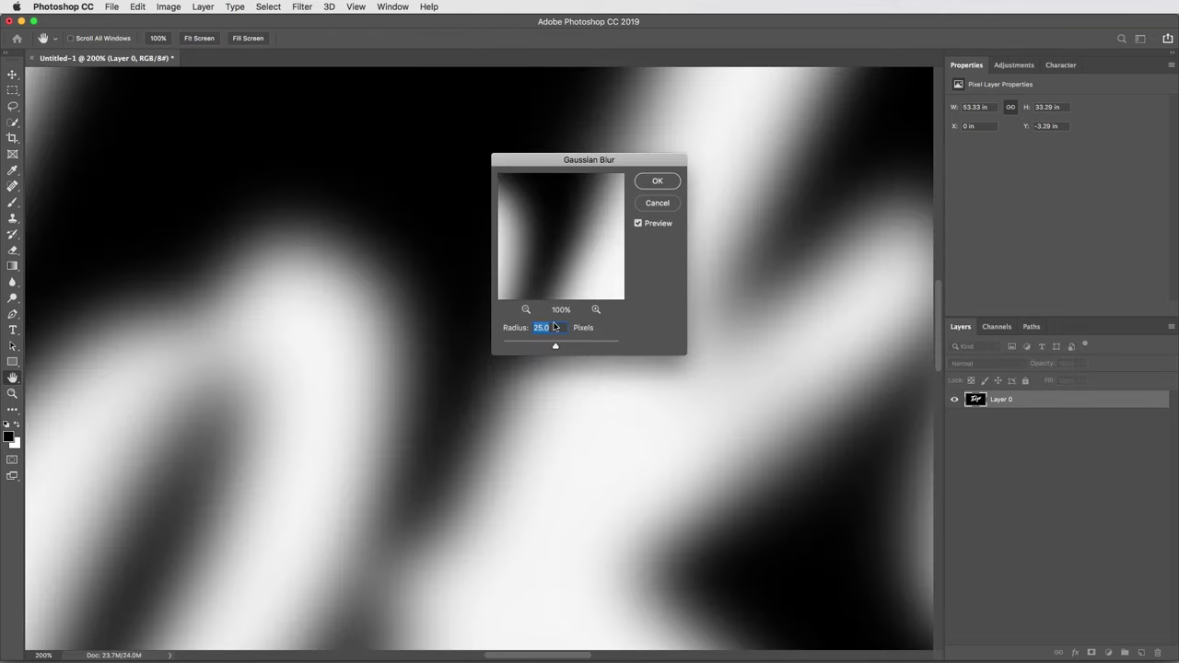
type(".5")
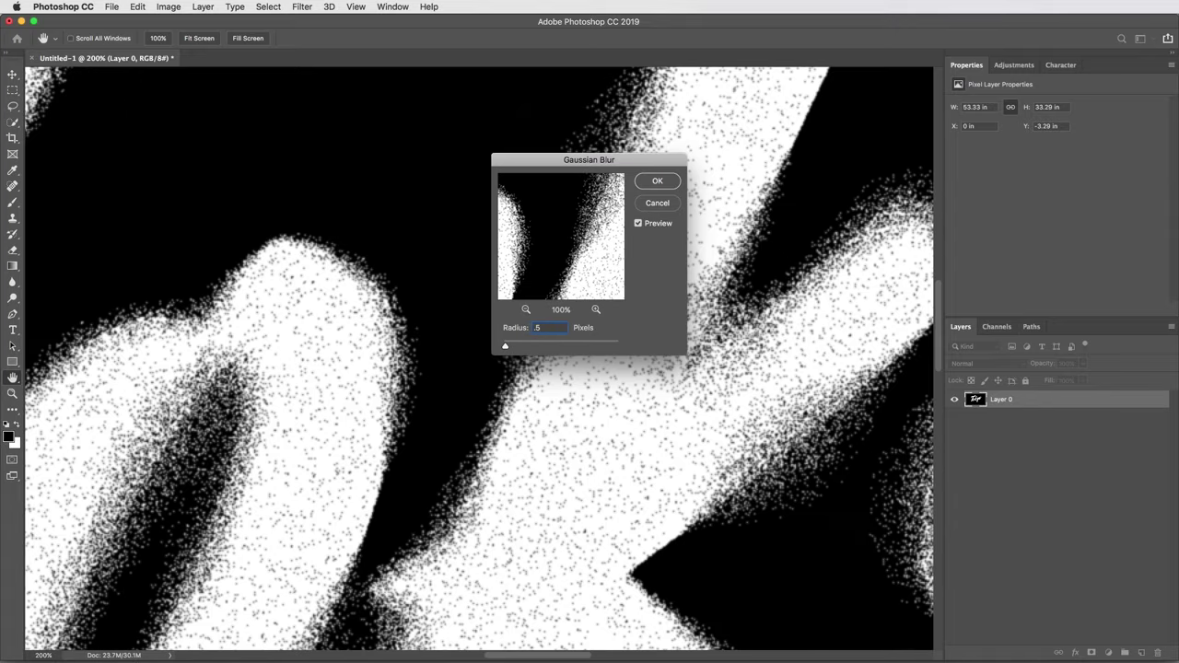
left_click(657, 181)
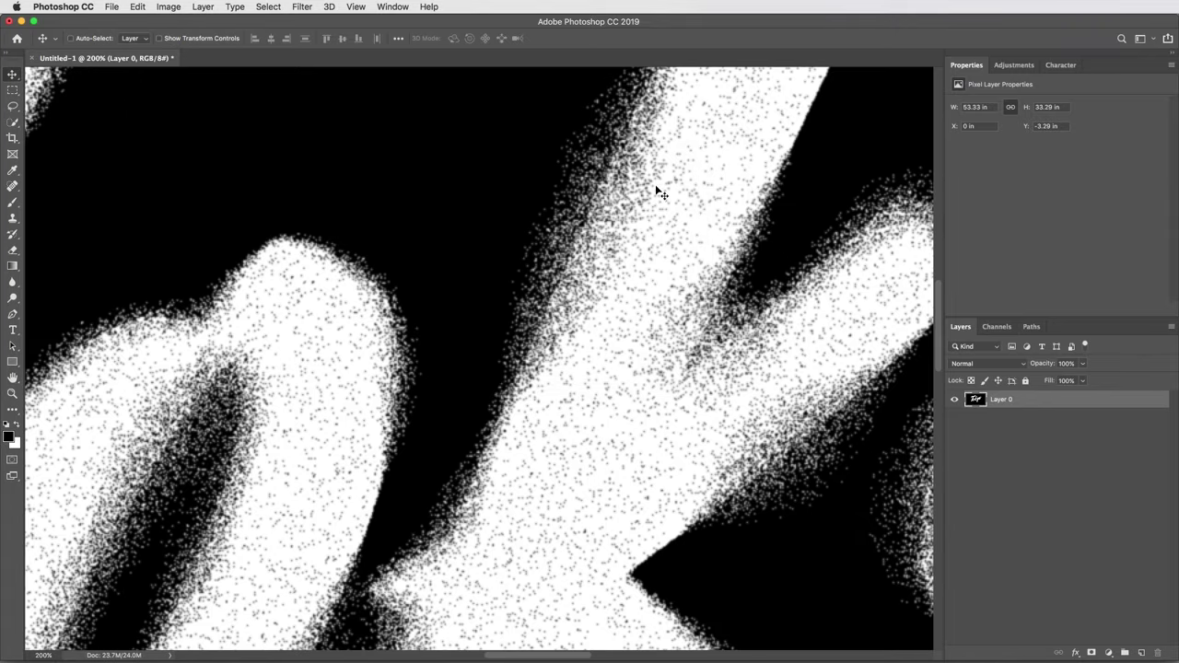
Step: Open TextureGuys_InkPaint_170L.png from recent files, copy it, and paste it into the Tokyo document
key("super+minus")
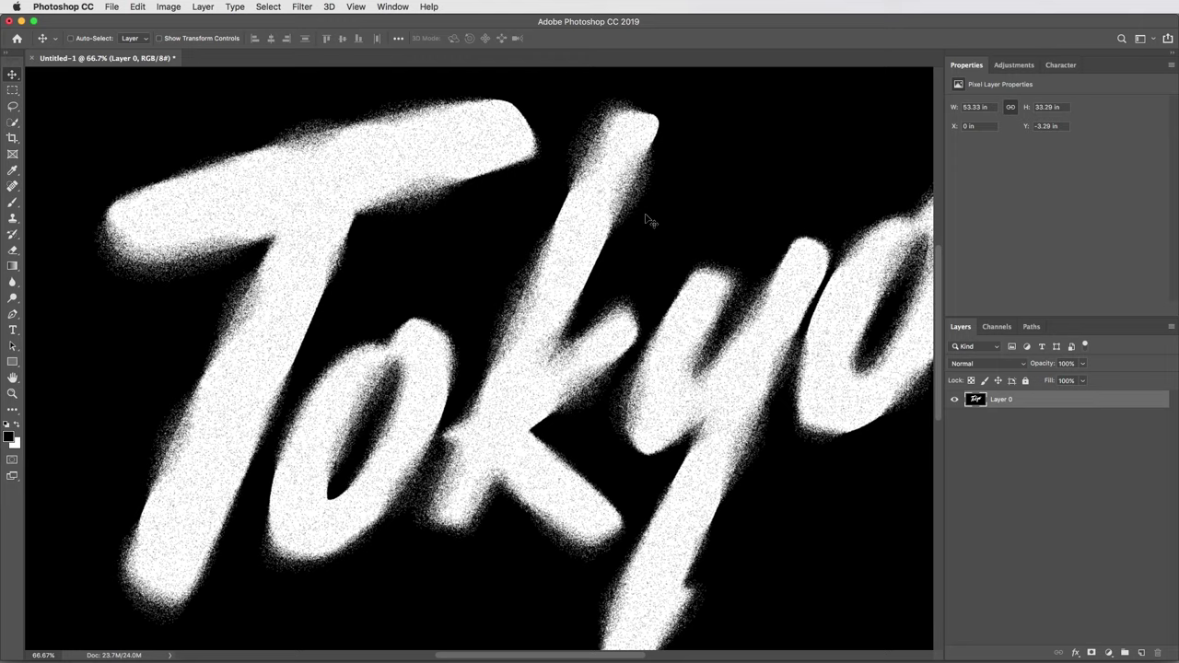
scroll(649, 221, "right", 5)
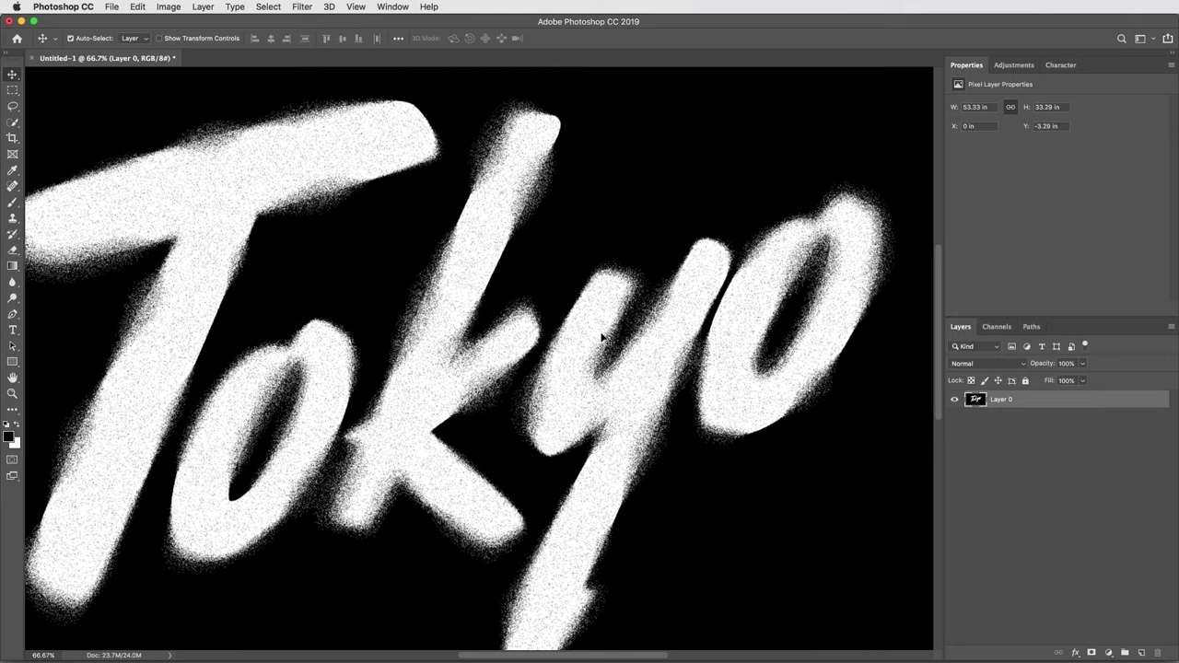
scroll(601, 338, "down", 3)
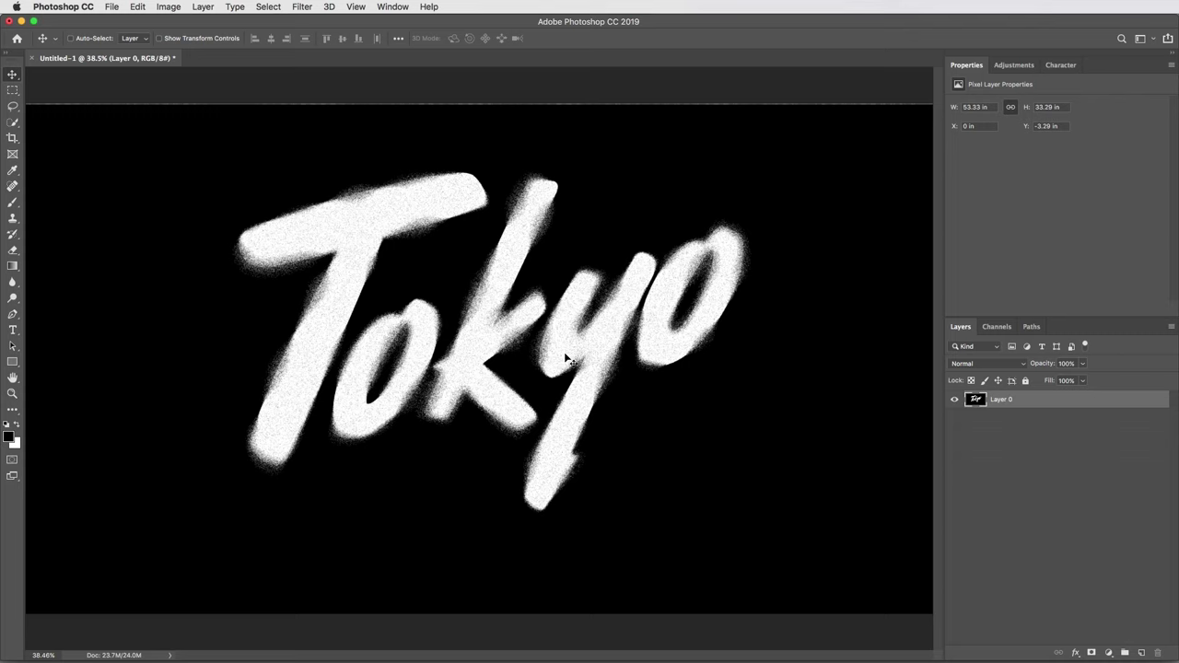
left_click(110, 5)
mouse_move(127, 69)
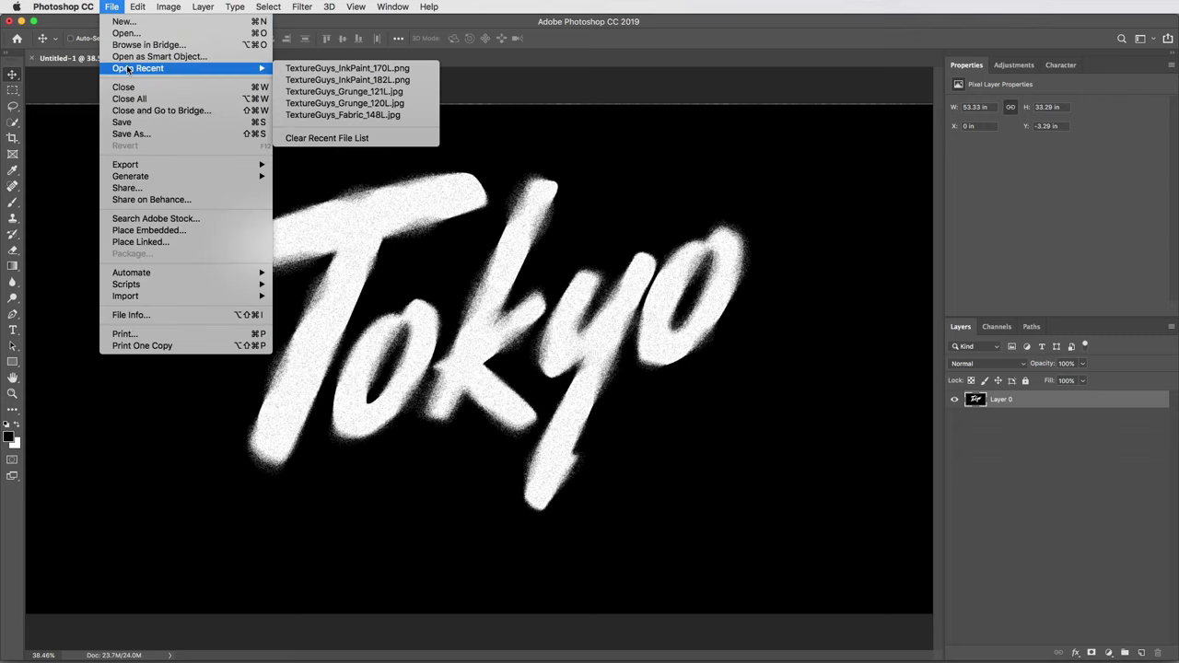
left_click(324, 72)
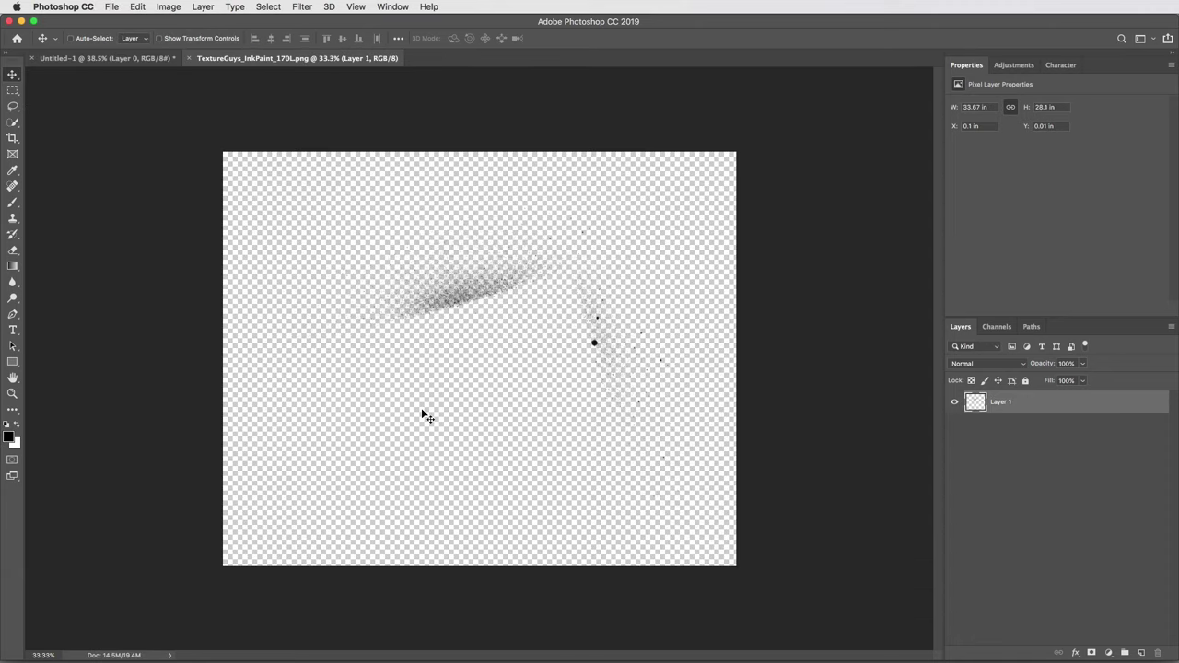
key("super+a")
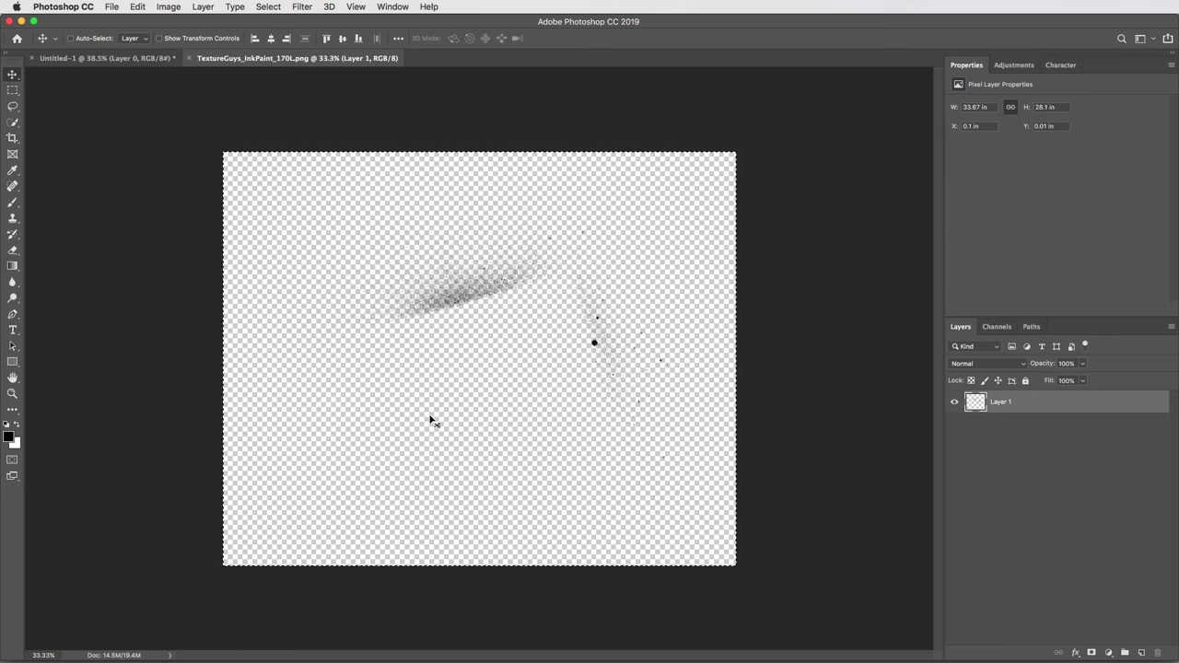
key("super+w")
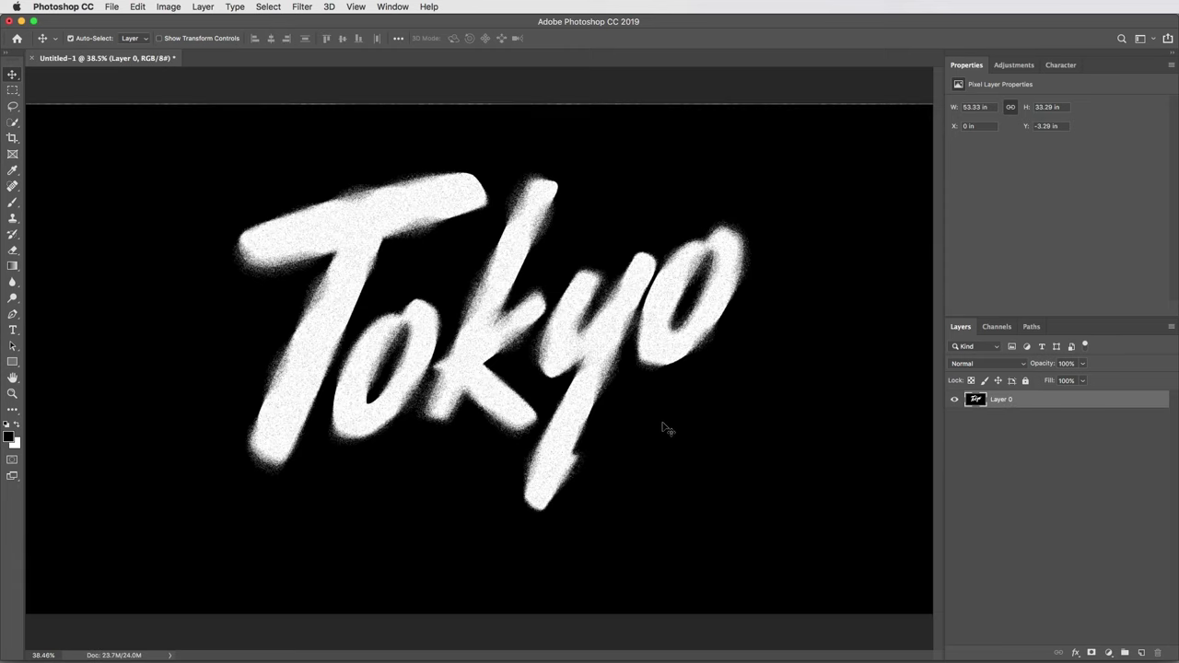
key("super+v")
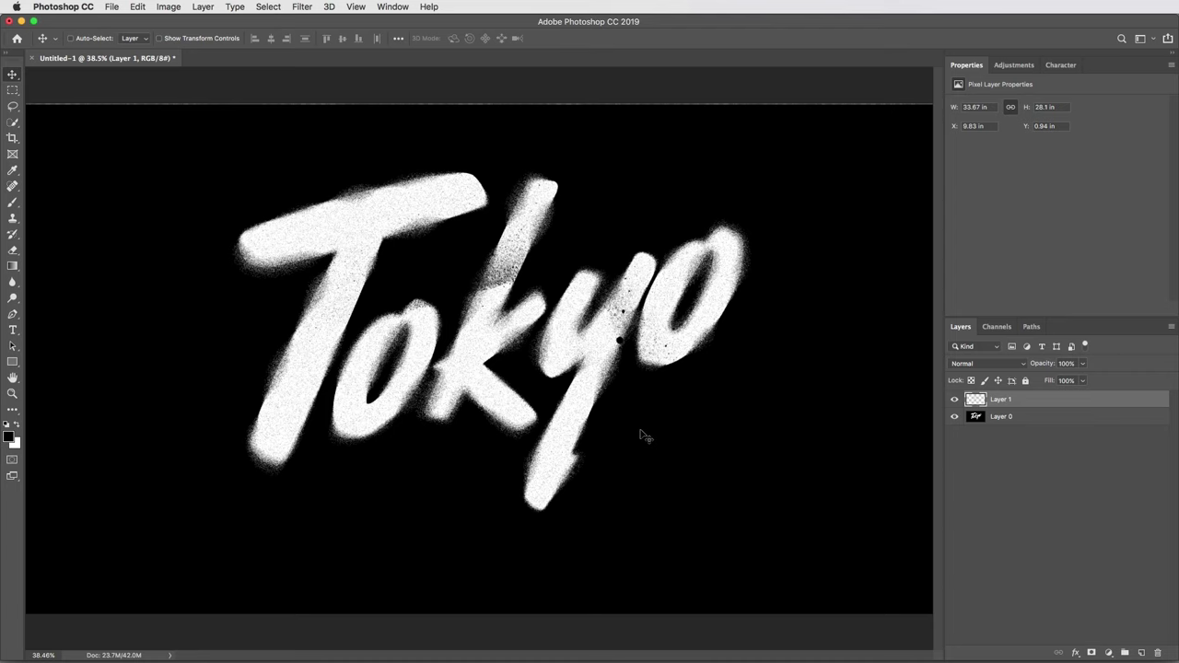
Step: Scale the spray texture down to about 91% and shift it up and left around the lettering
left_click_drag(540, 375, 532, 371)
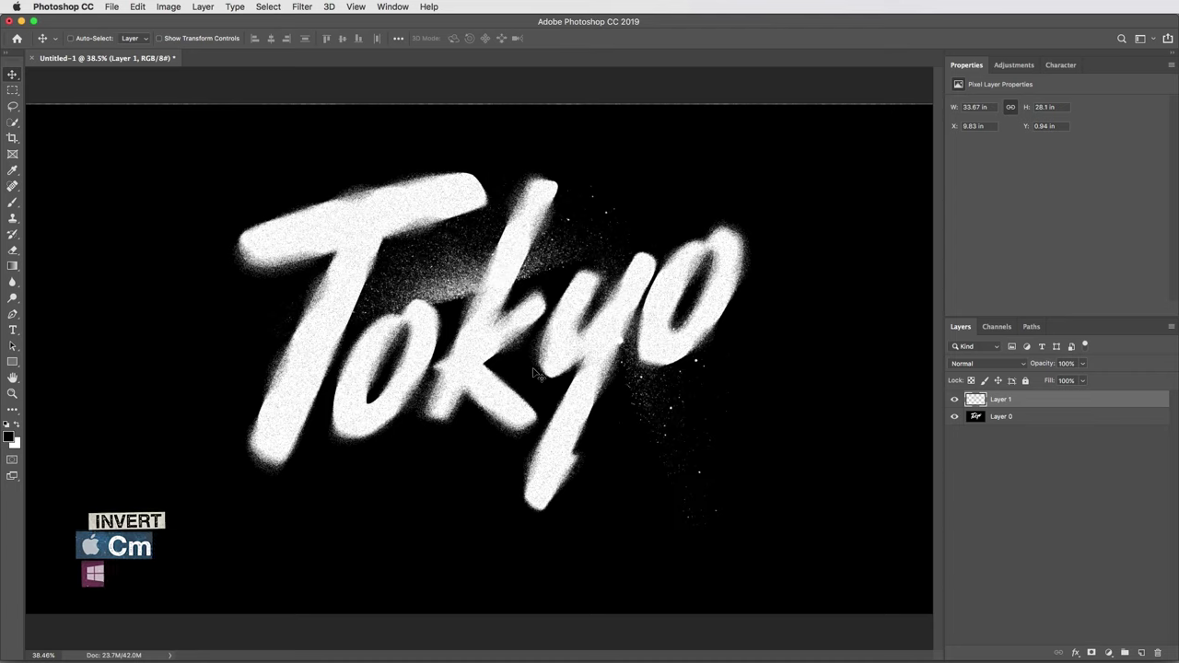
key("super+t")
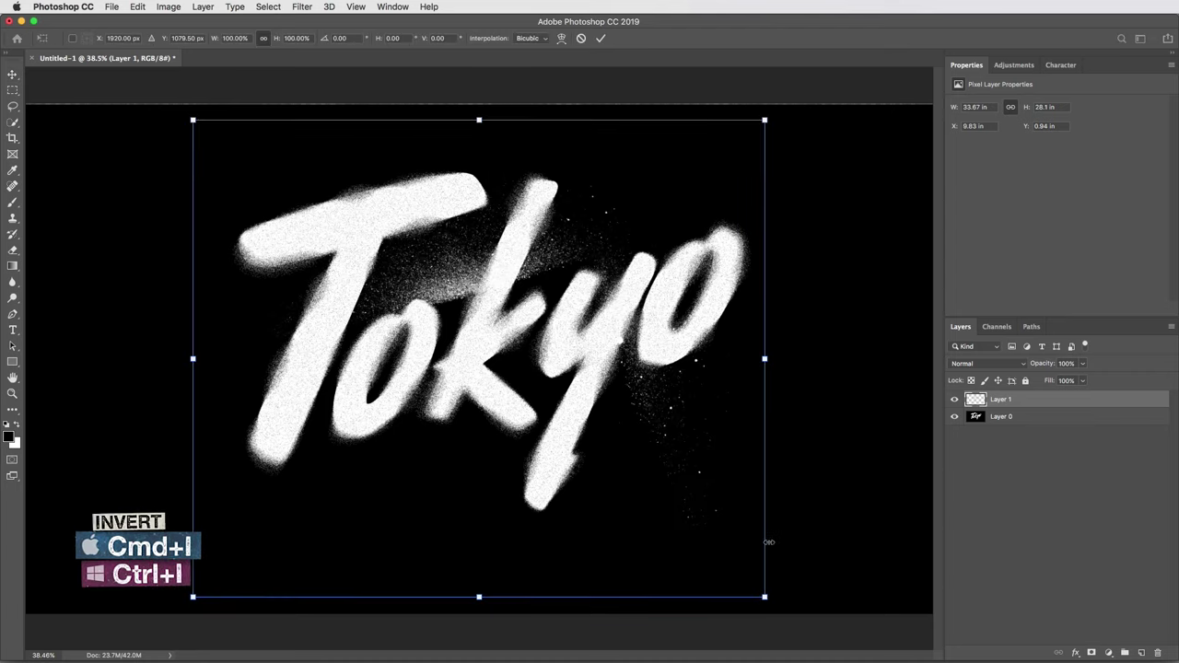
left_click_drag(763, 599, 710, 553)
left_click_drag(616, 451, 558, 424)
key("Return")
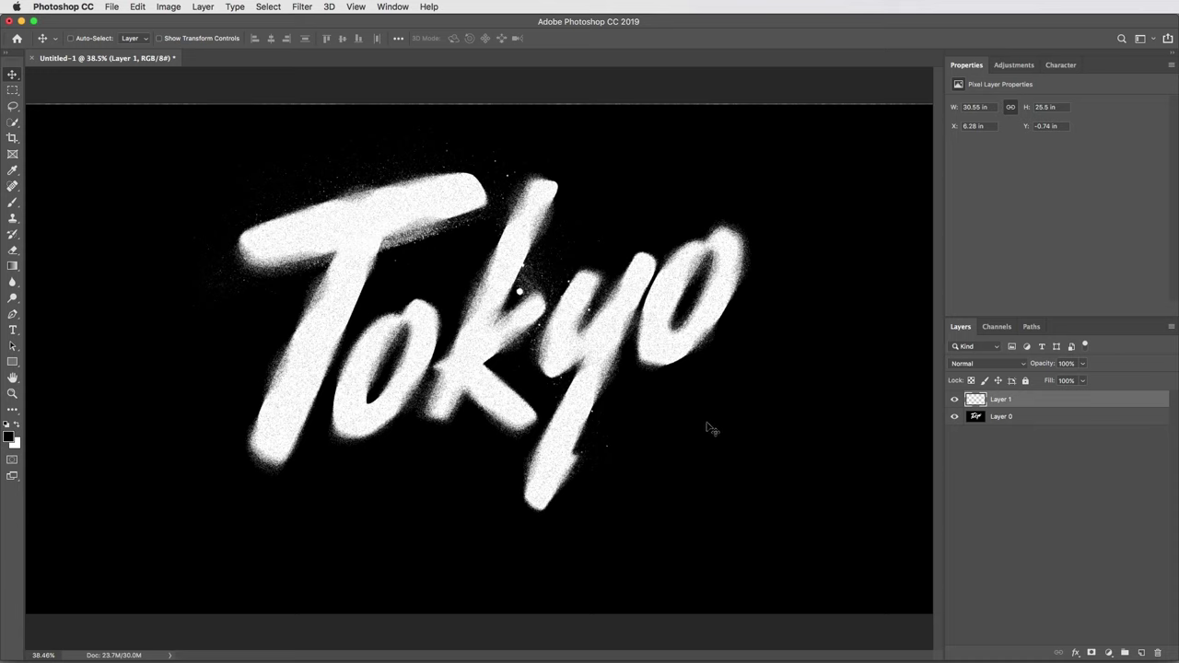
Step: Group Layer 0 and Layer 1 together and name the group WHITE PAINT
left_click(1057, 421, "shift")
left_click_drag(1049, 414, 1125, 653)
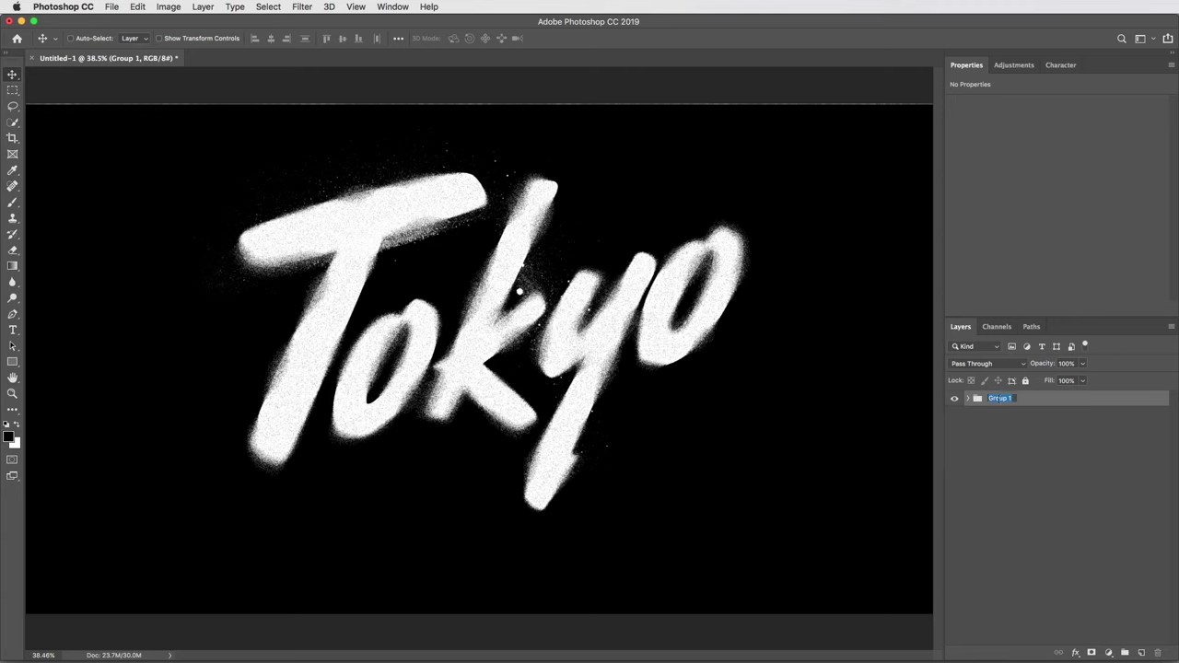
type("WHITE PAINT")
key("Return")
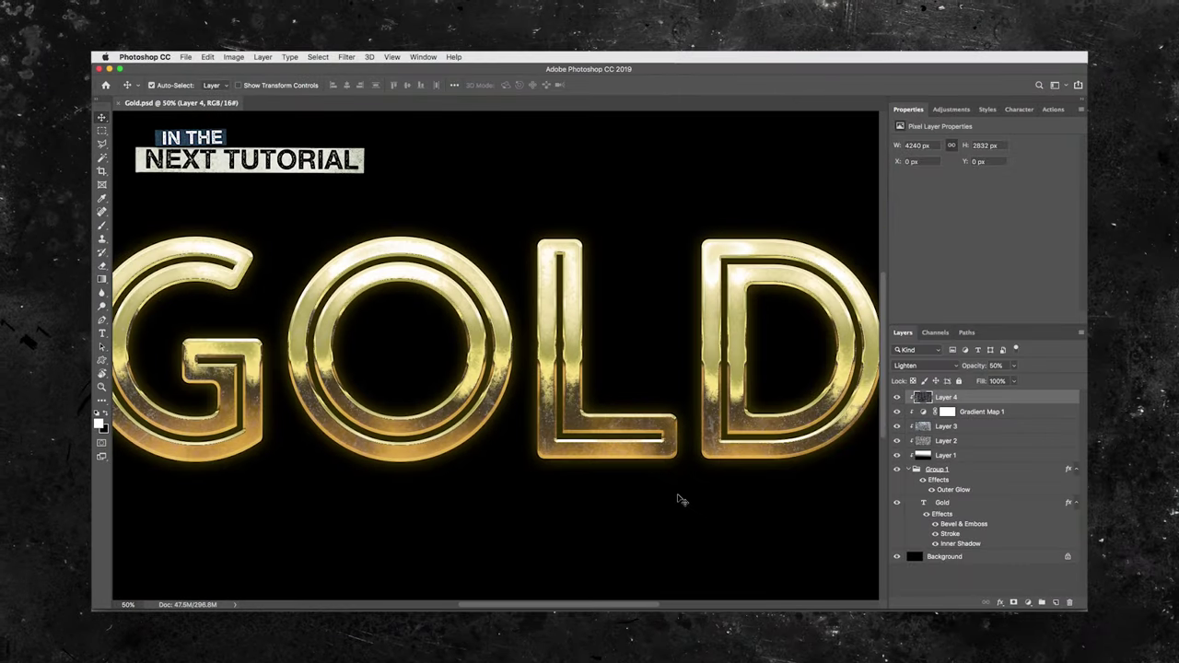
key("ctrl+0")
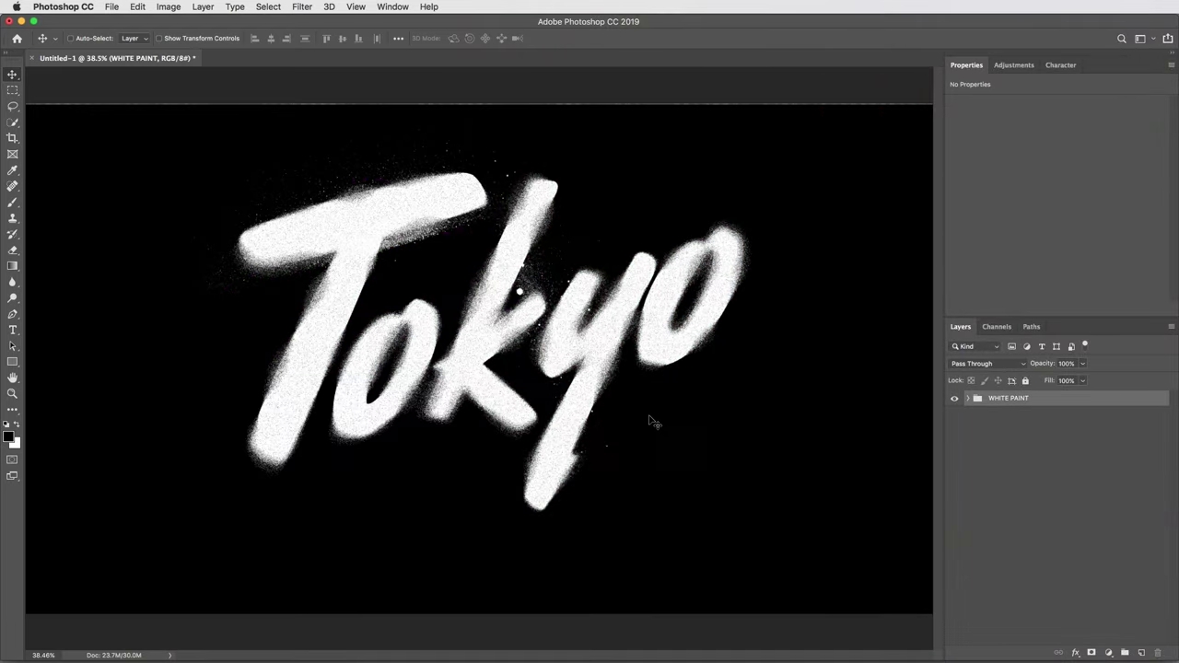
Step: Copy all of TextureGuys_InkPaint_182L.png and paste it into the Tokyo artwork as Layer 2
left_click(111, 7)
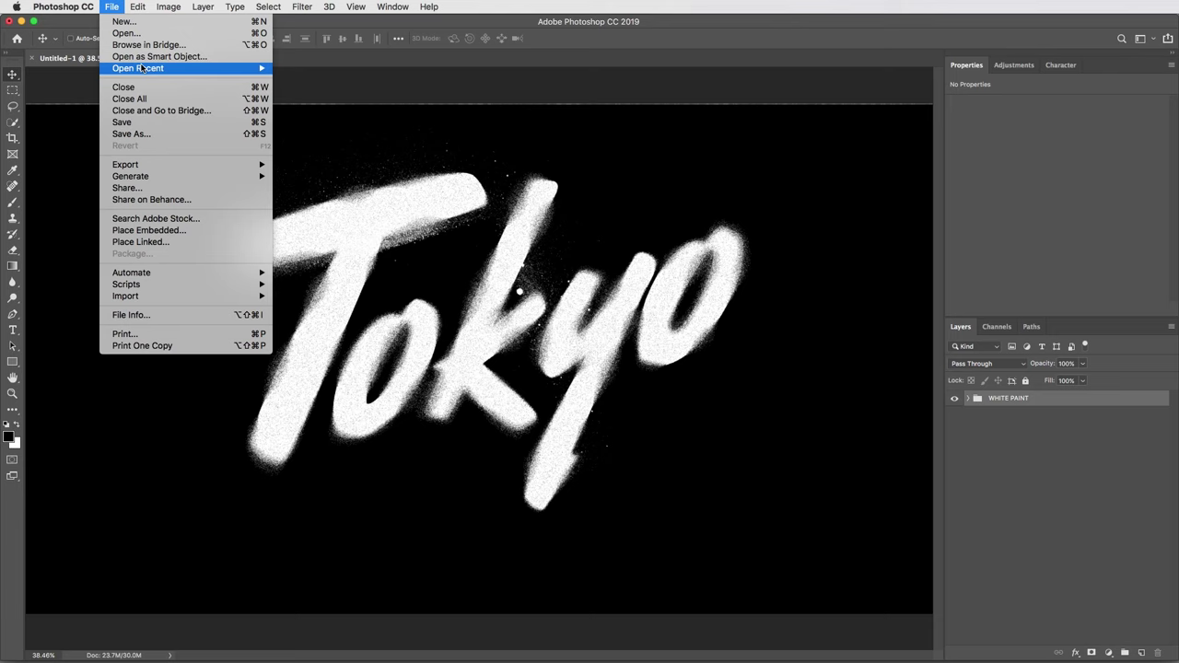
mouse_move(181, 69)
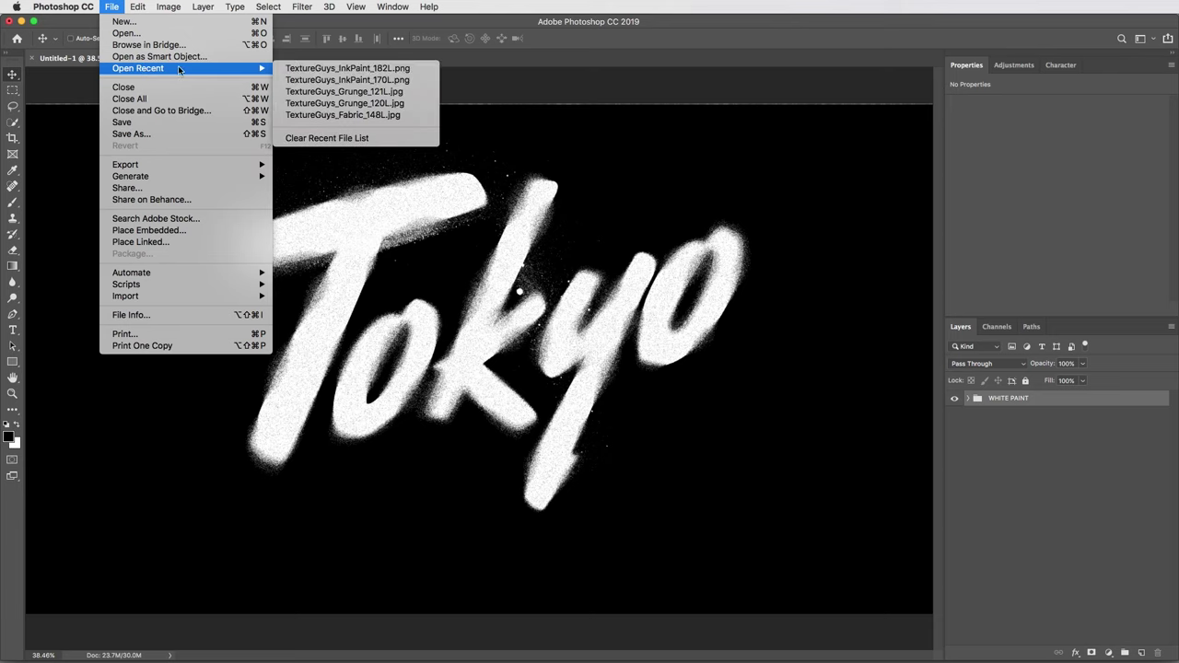
left_click(343, 69)
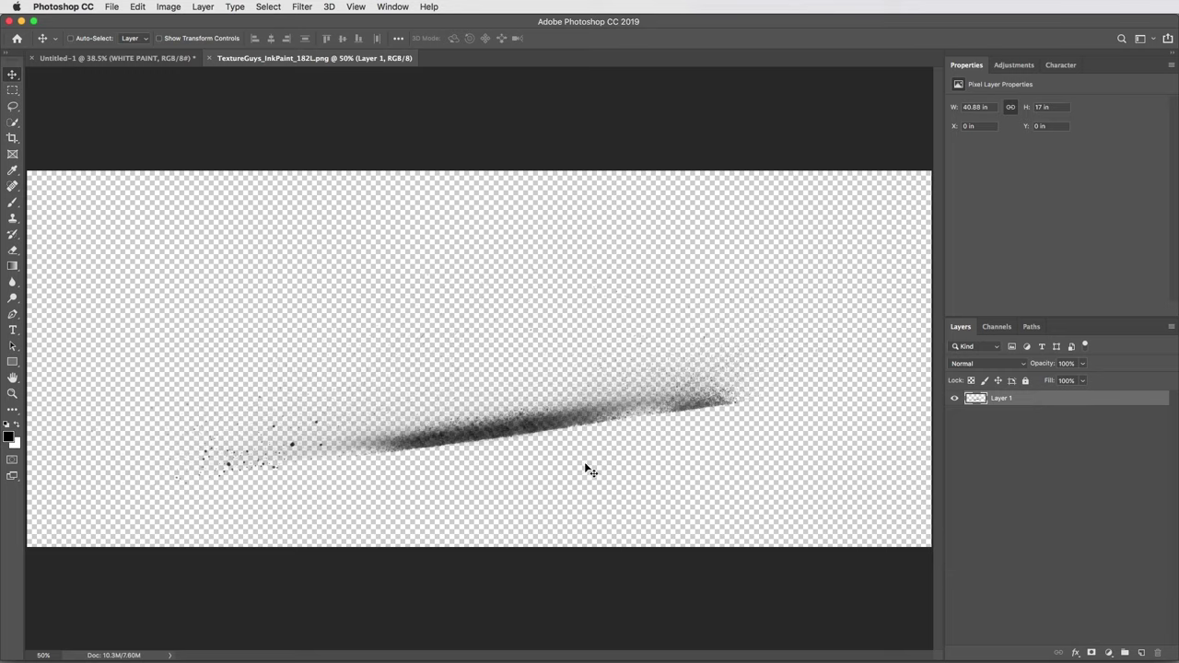
key("super+a")
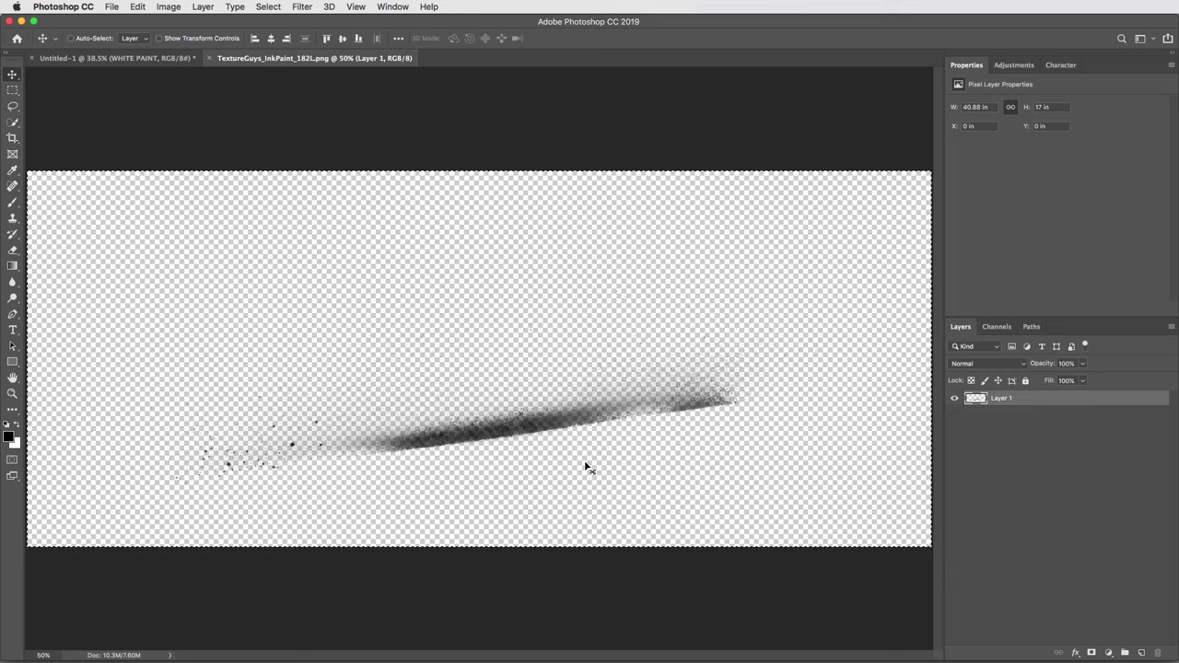
key("super+c")
key("super+w")
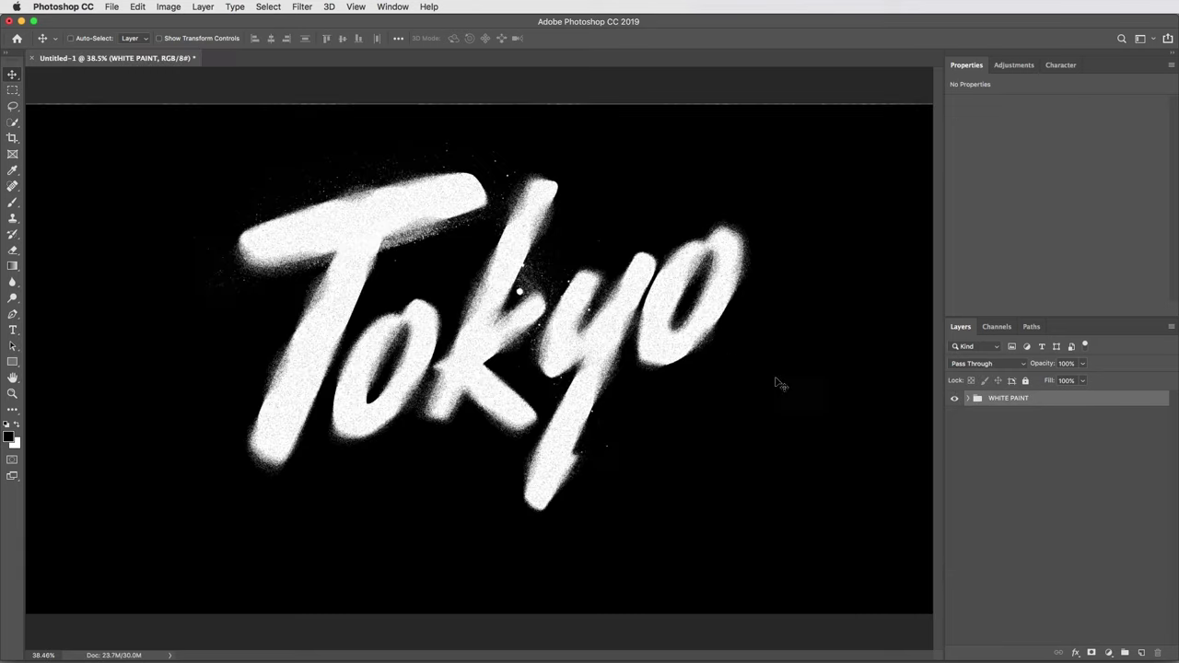
key("super+v")
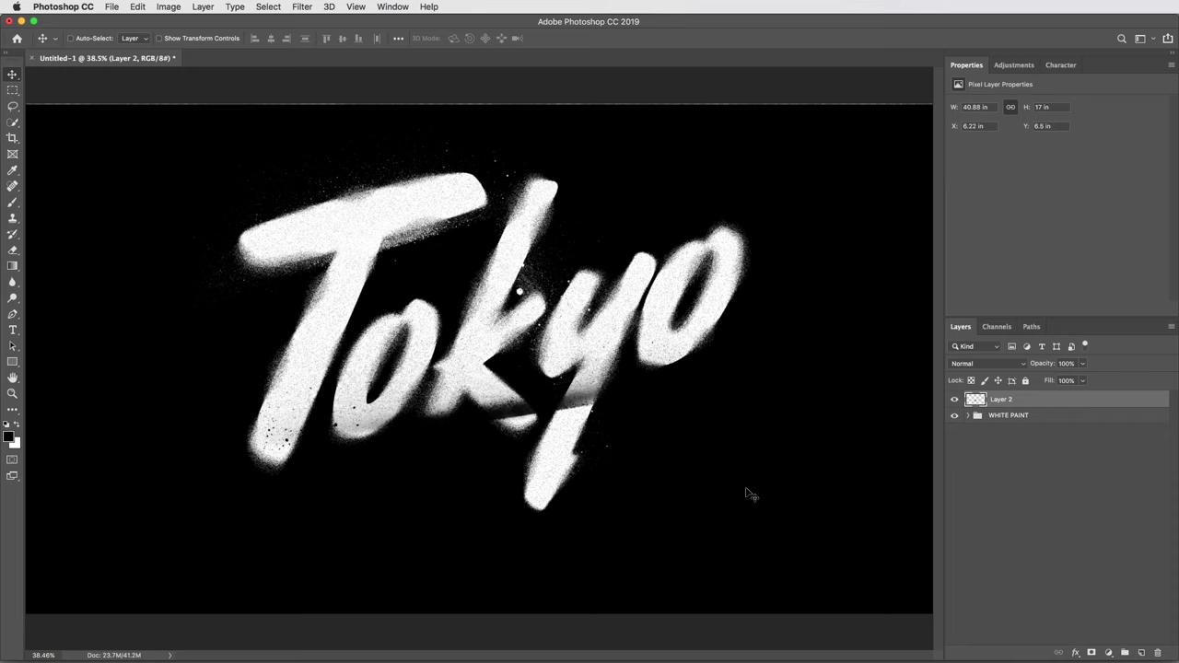
Step: Give the ink streak a dark red #831d1d Color Overlay and move it down-left under Tokyo
left_click(1076, 653)
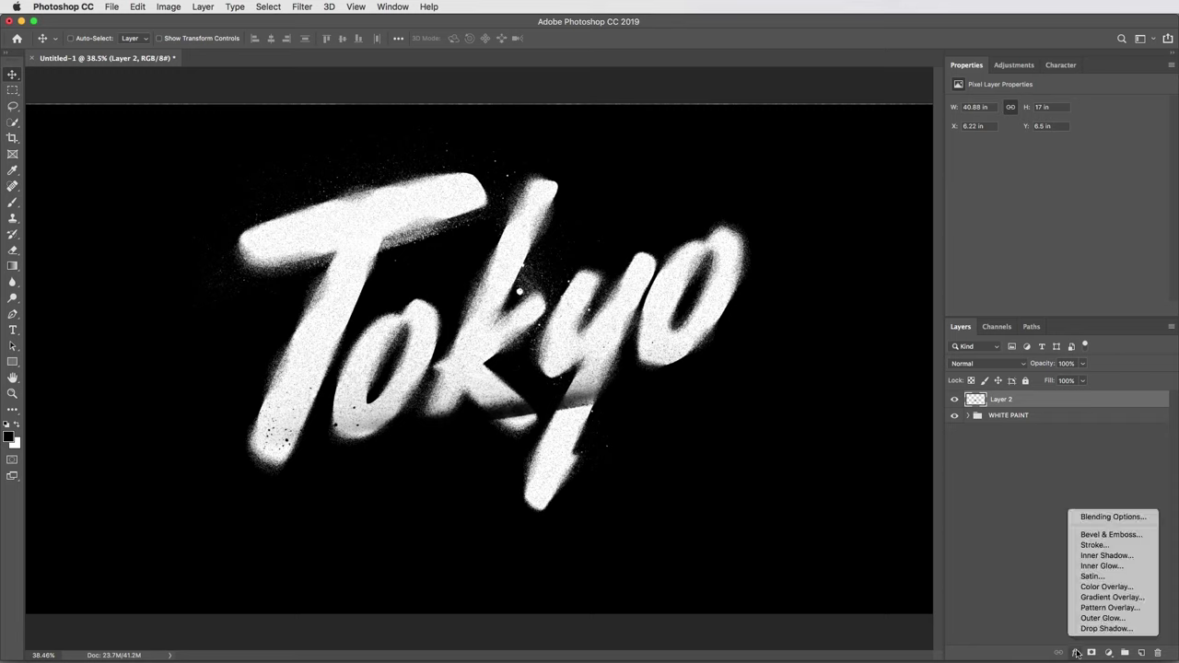
left_click(1114, 588)
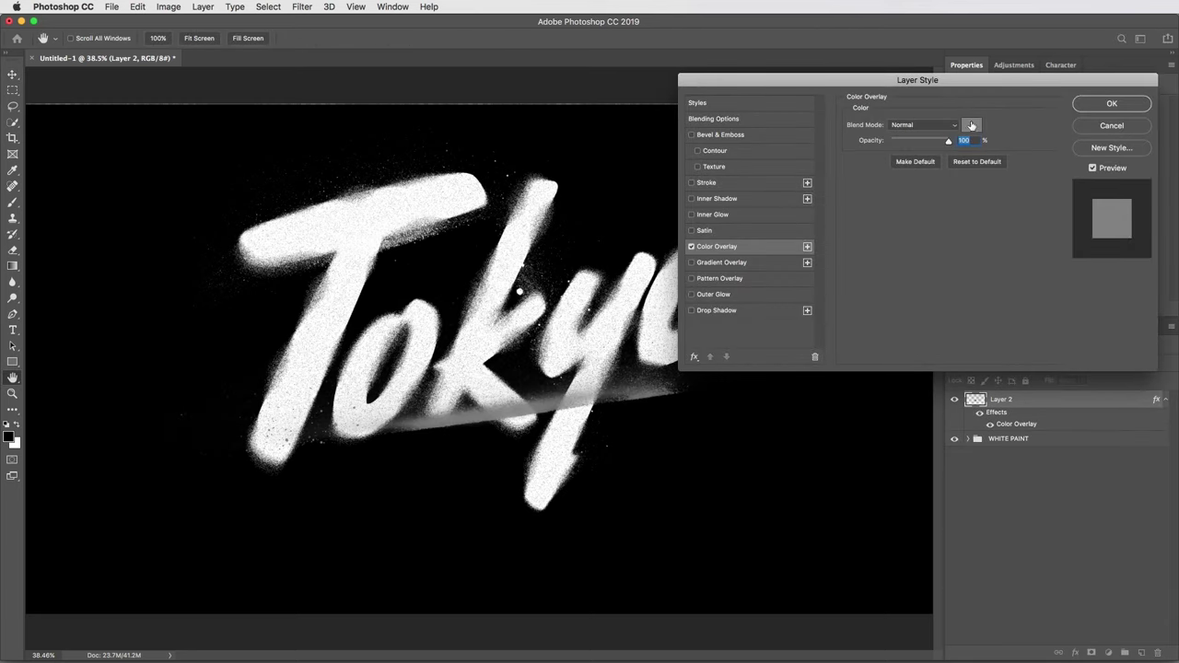
left_click(971, 126)
left_click_drag(819, 304, 820, 295)
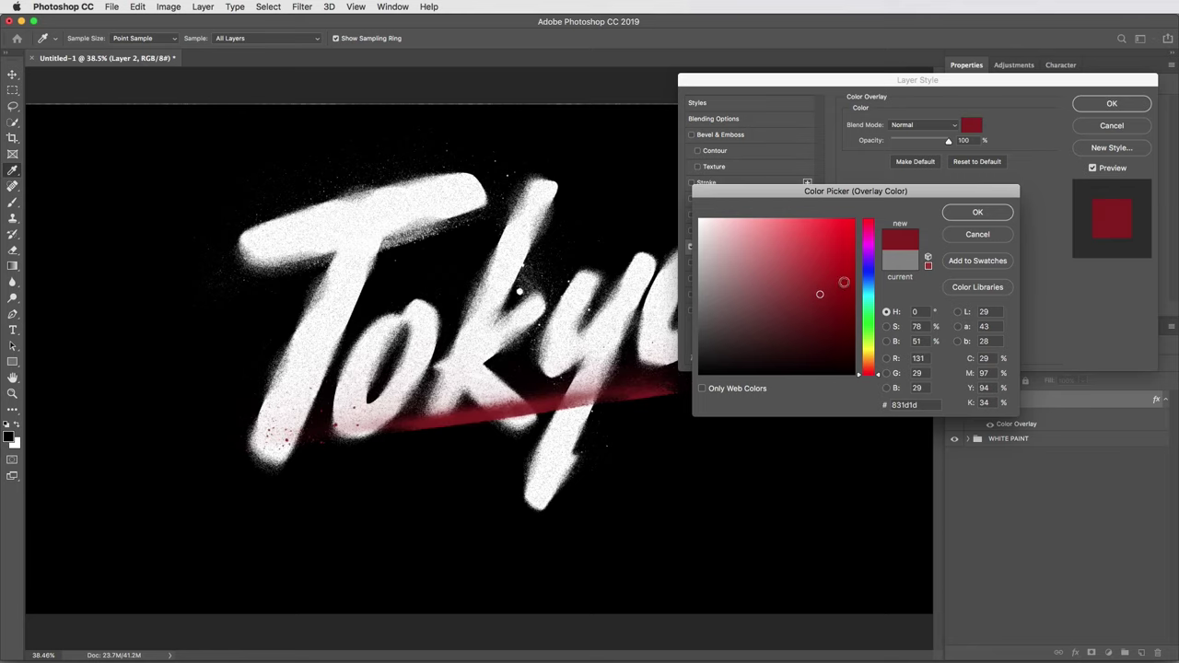
left_click(977, 213)
left_click(1096, 107)
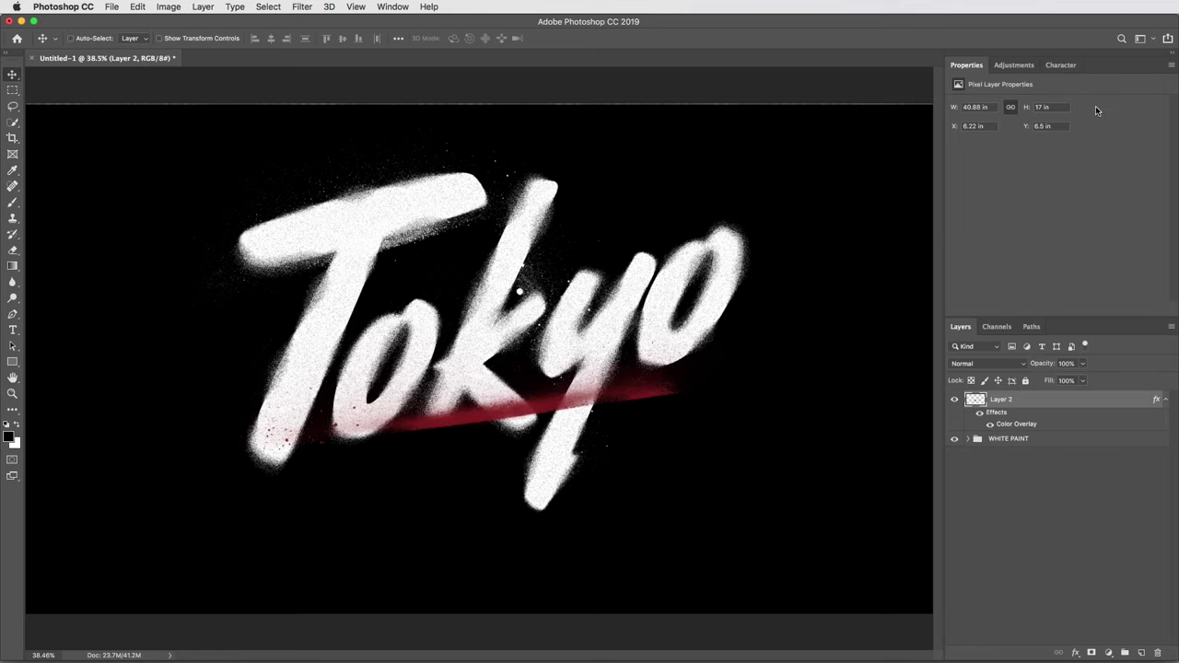
mouse_move(625, 352)
left_mouse_down()
mouse_move(589, 377)
mouse_move(585, 405)
mouse_move(601, 419)
left_mouse_up()
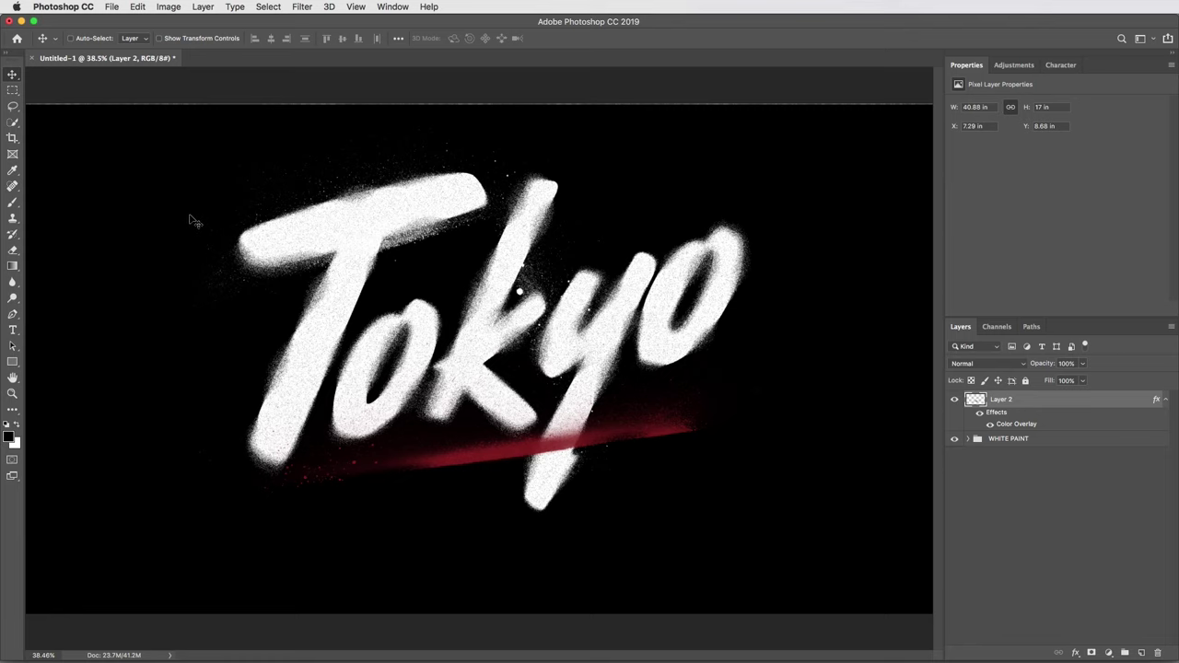
left_click(111, 6)
Step: Copy the whole TextureGuys_Fabric_148L.jpg leather texture and paste it into the Tokyo document
mouse_move(171, 72)
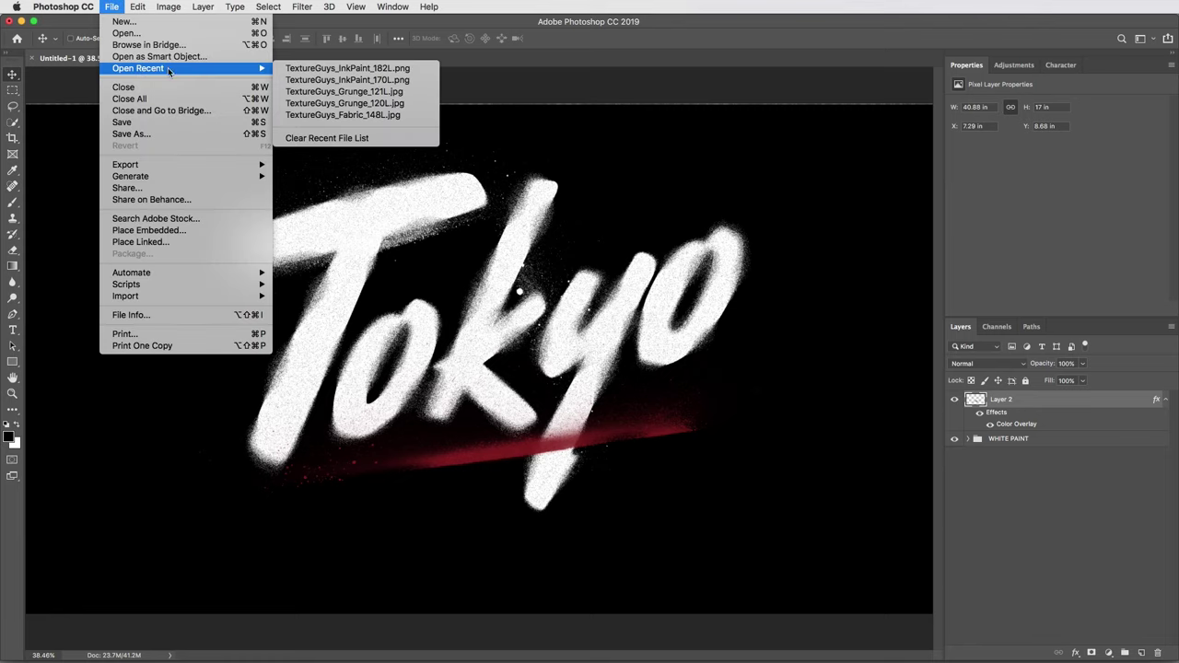
left_click(350, 114)
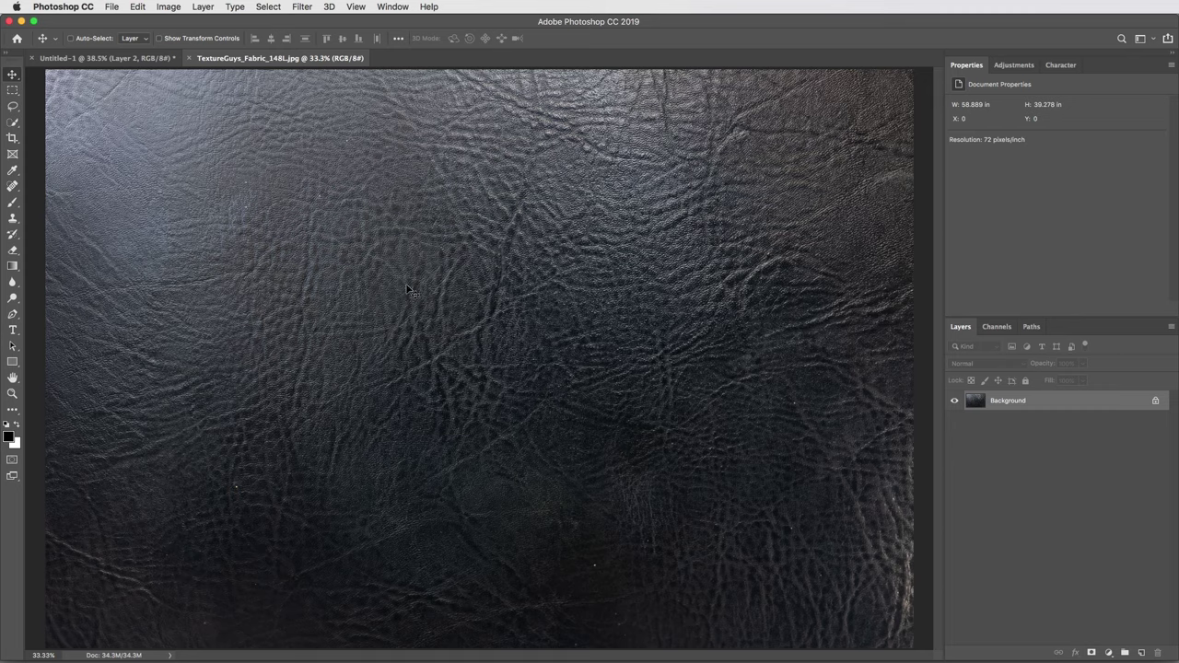
key("super+a")
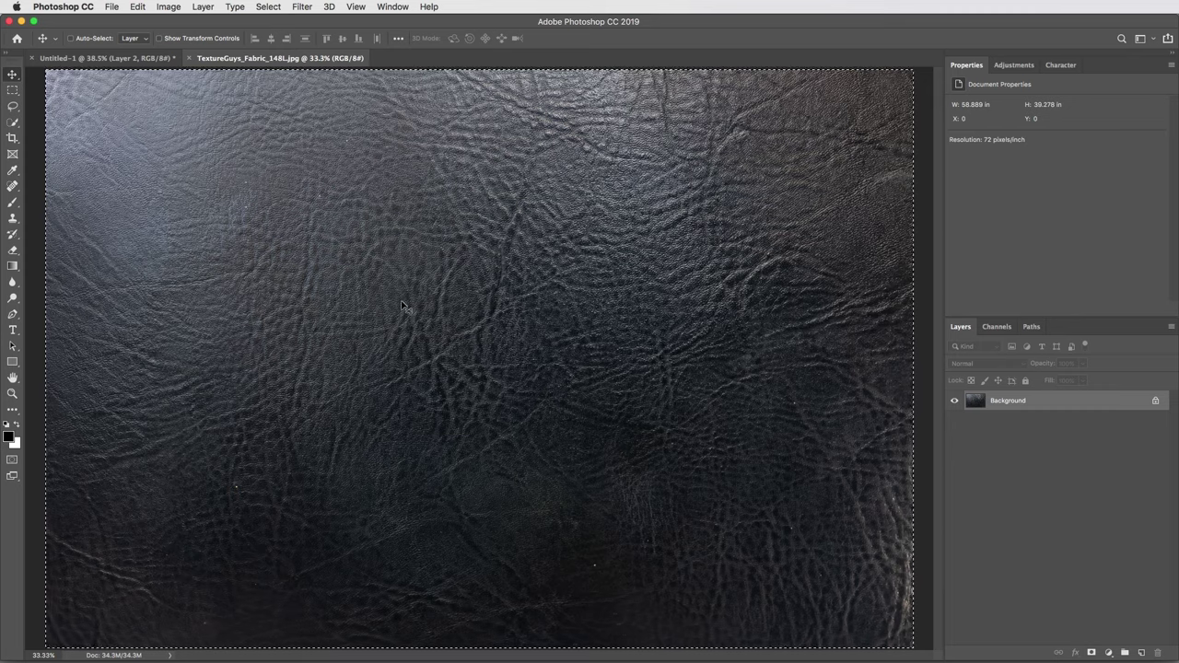
key("super+w")
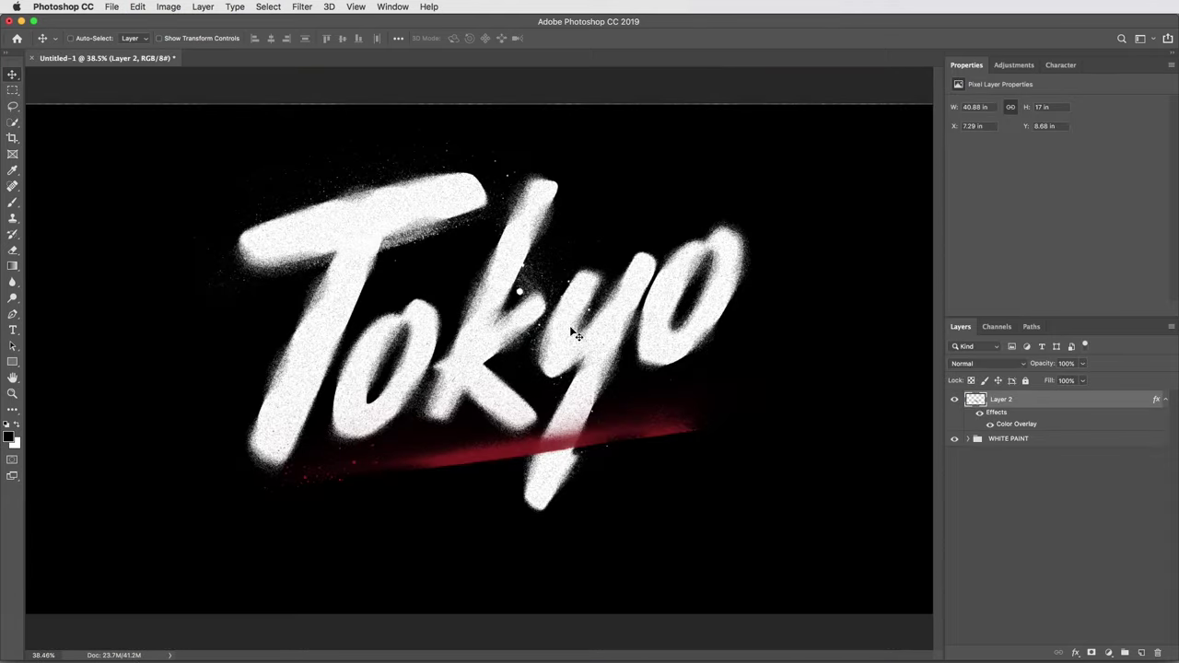
key("super+v")
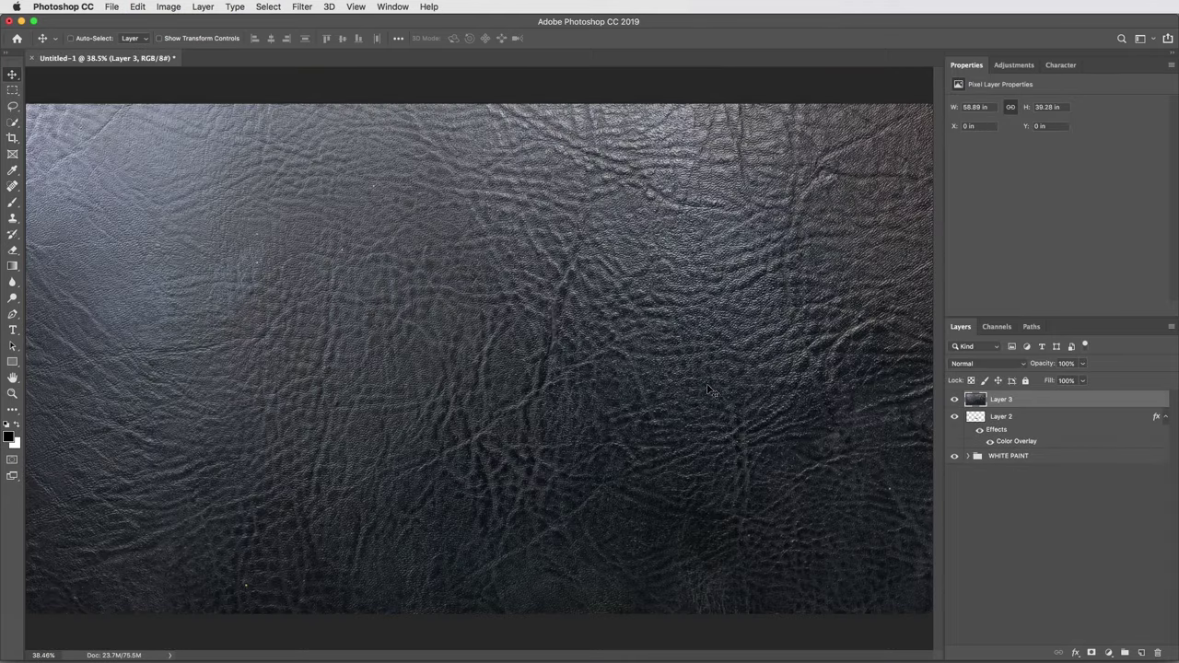
Step: Scale the pasted leather layer down to about 91% and align it with the canvas top
key("super+t")
key("super+minus")
key("super+minus")
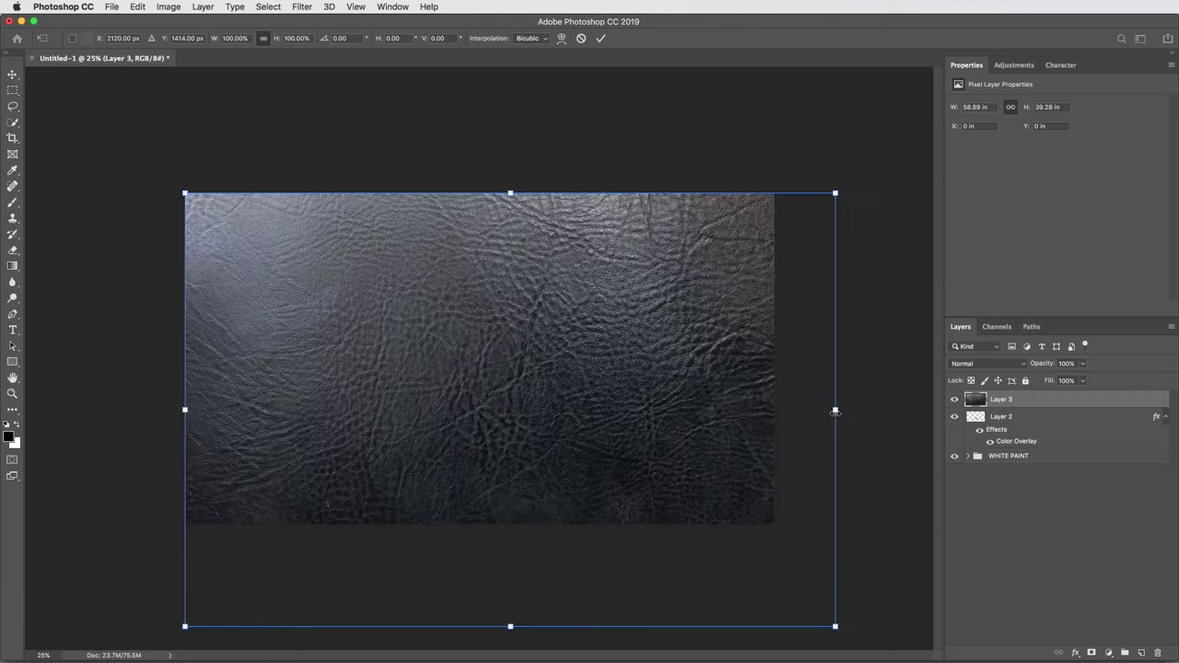
left_click_drag(834, 410, 745, 350)
left_click_drag(679, 293, 679, 286)
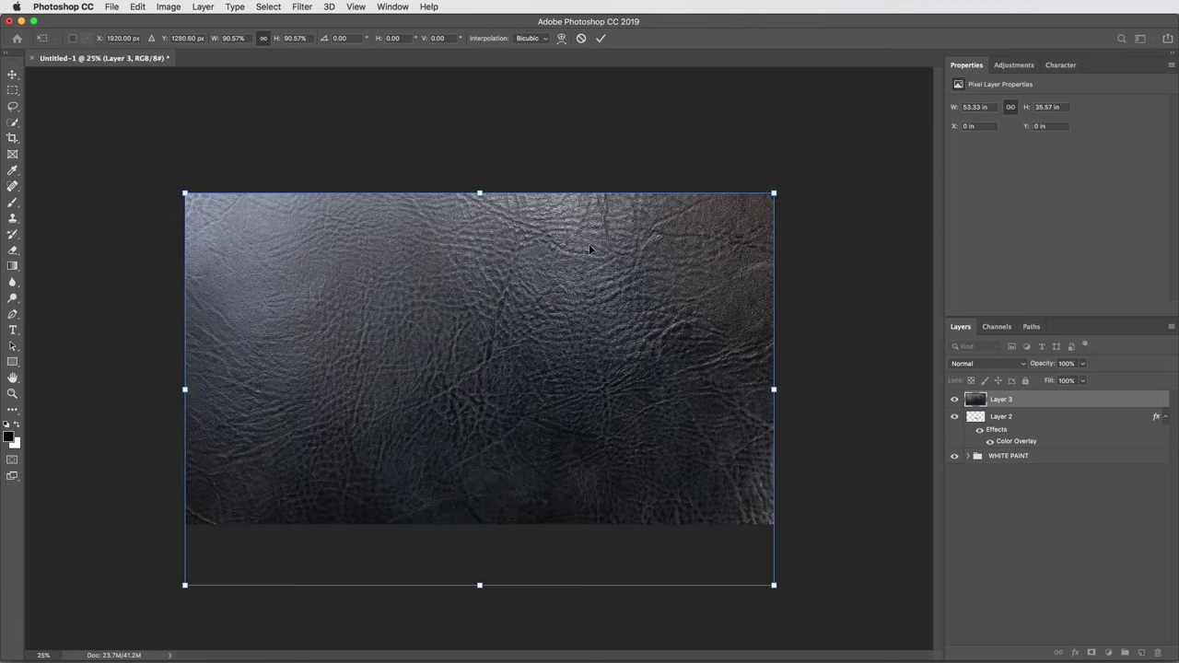
key("Return")
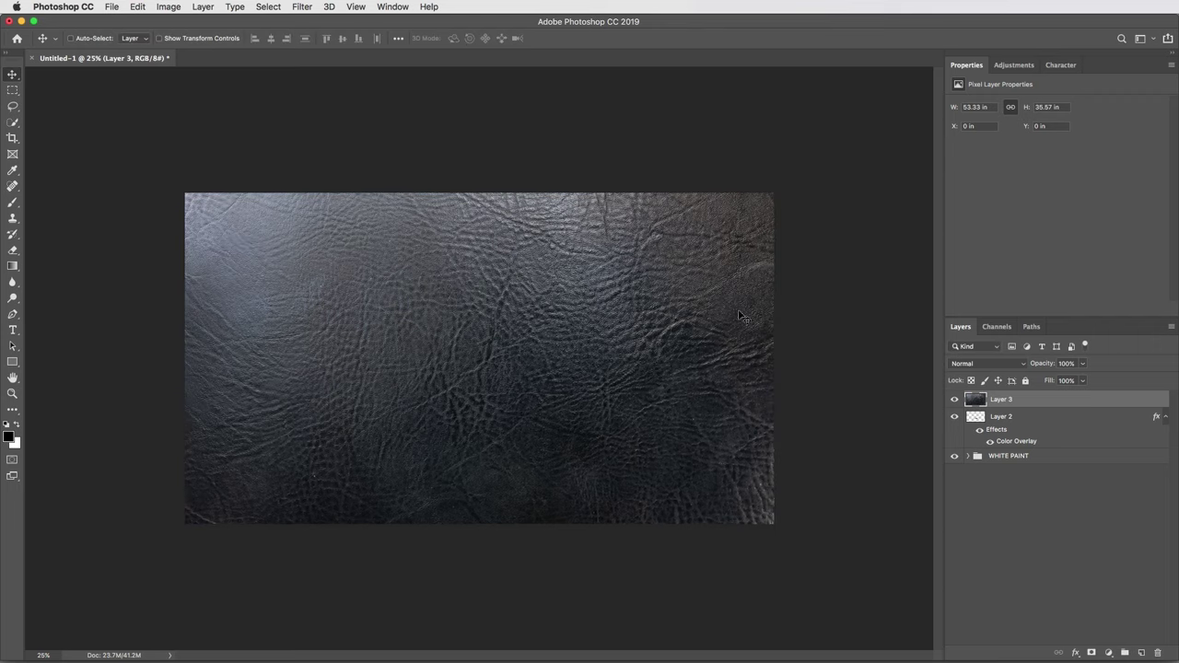
Step: Move the leather layer below the WHITE PAINT group and set the group to Screen blending
mouse_move(976, 401)
left_mouse_down()
mouse_move(976, 445)
mouse_move(1000, 466)
left_mouse_up()
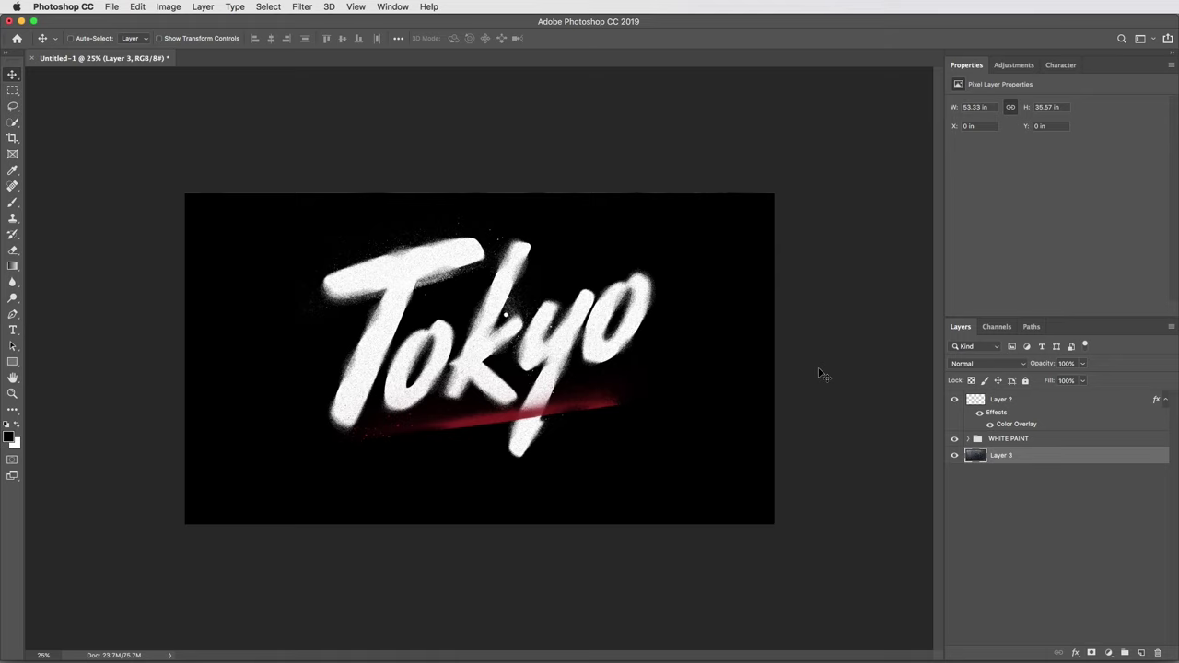
key("super+0")
left_click(1038, 442)
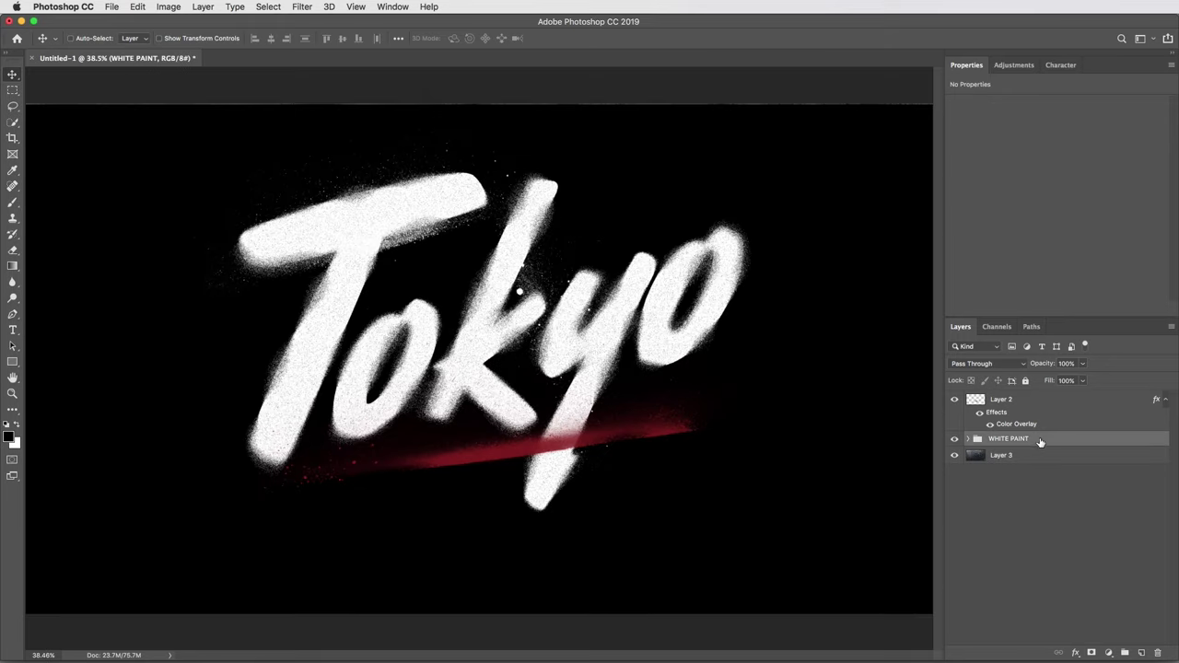
left_click(984, 364)
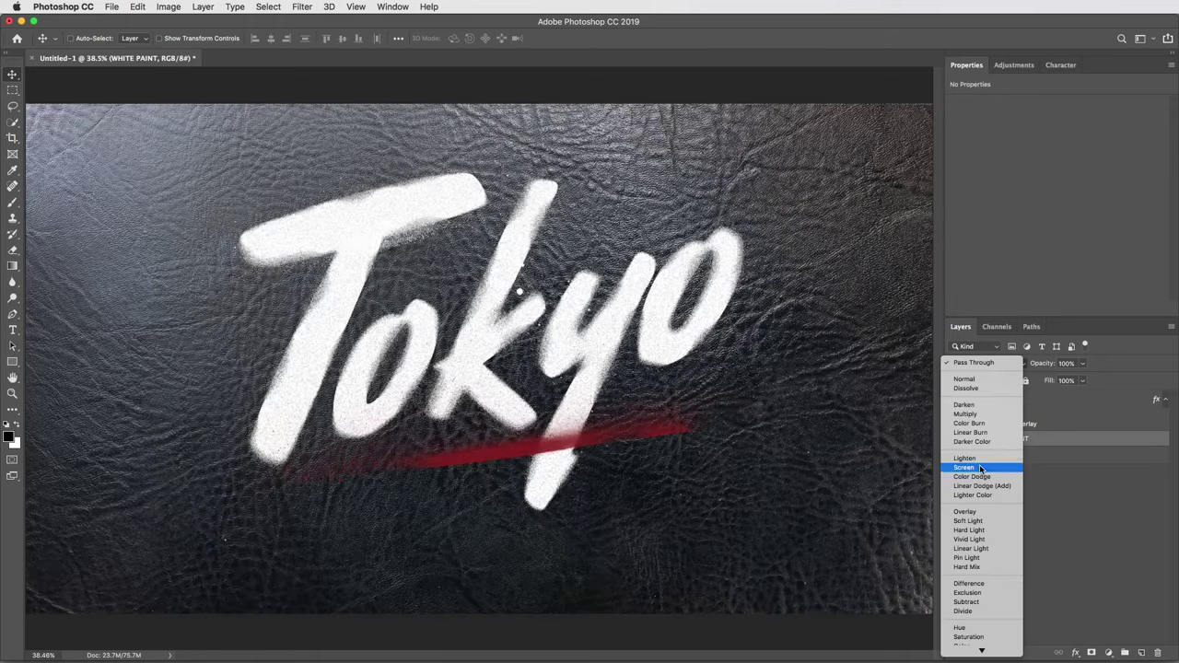
left_click(979, 467)
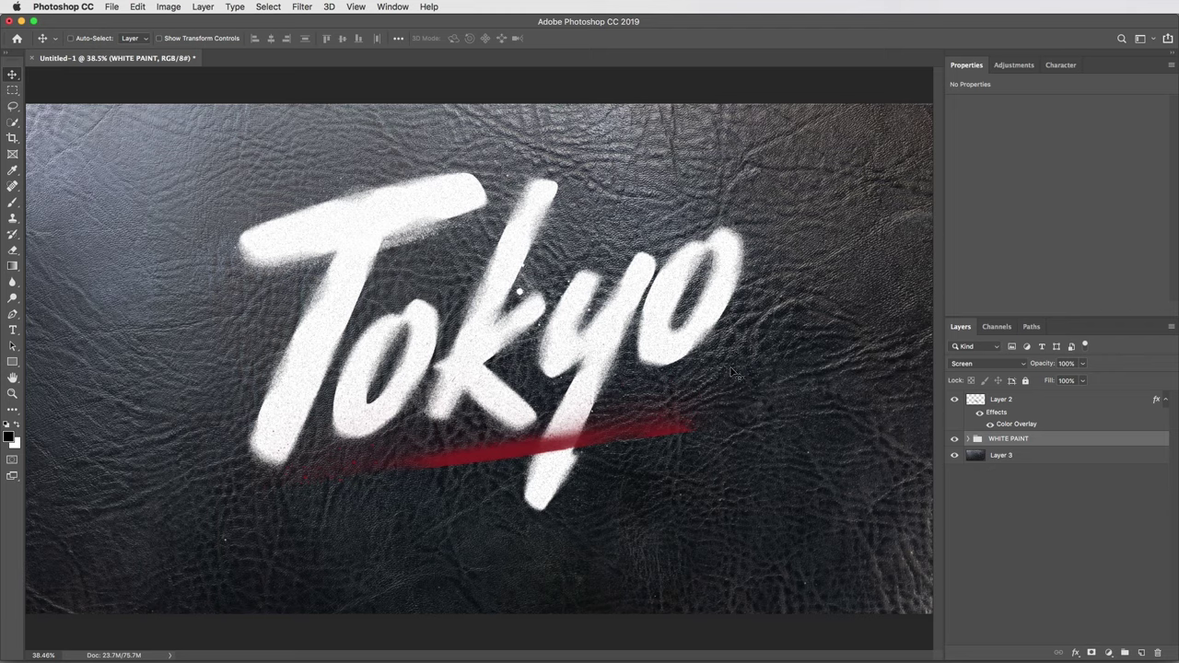
Step: Lower the WHITE PAINT group's opacity to 87%
key("super+equal")
key("super+equal")
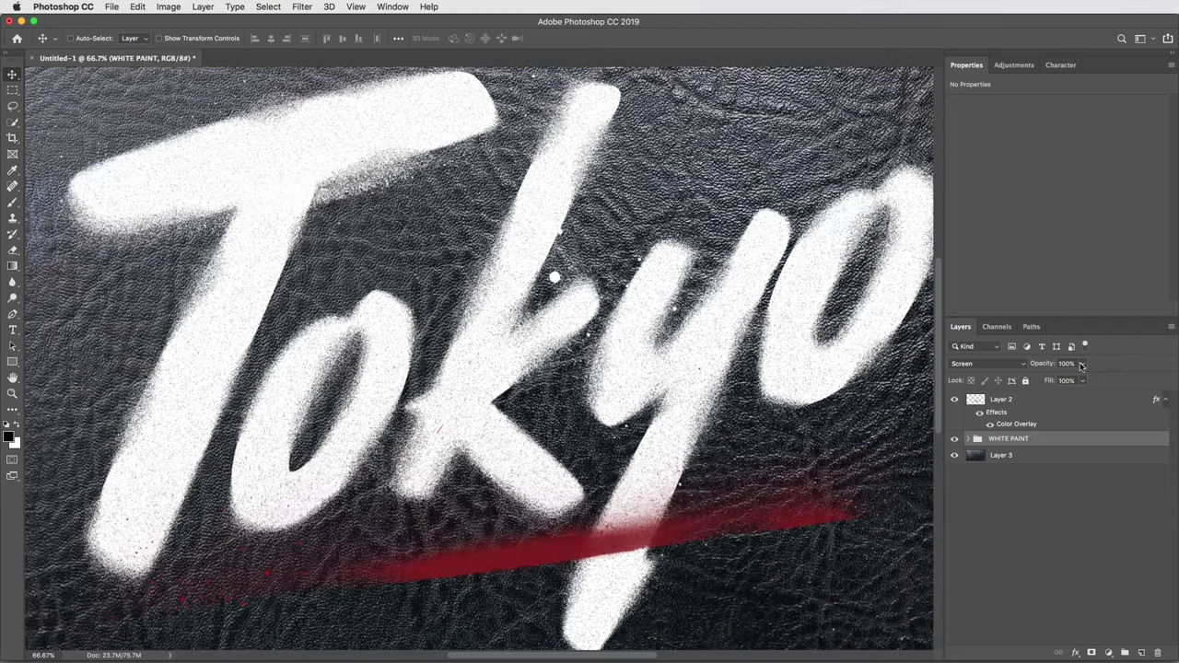
left_click(1081, 366)
left_click_drag(1087, 380, 1072, 380)
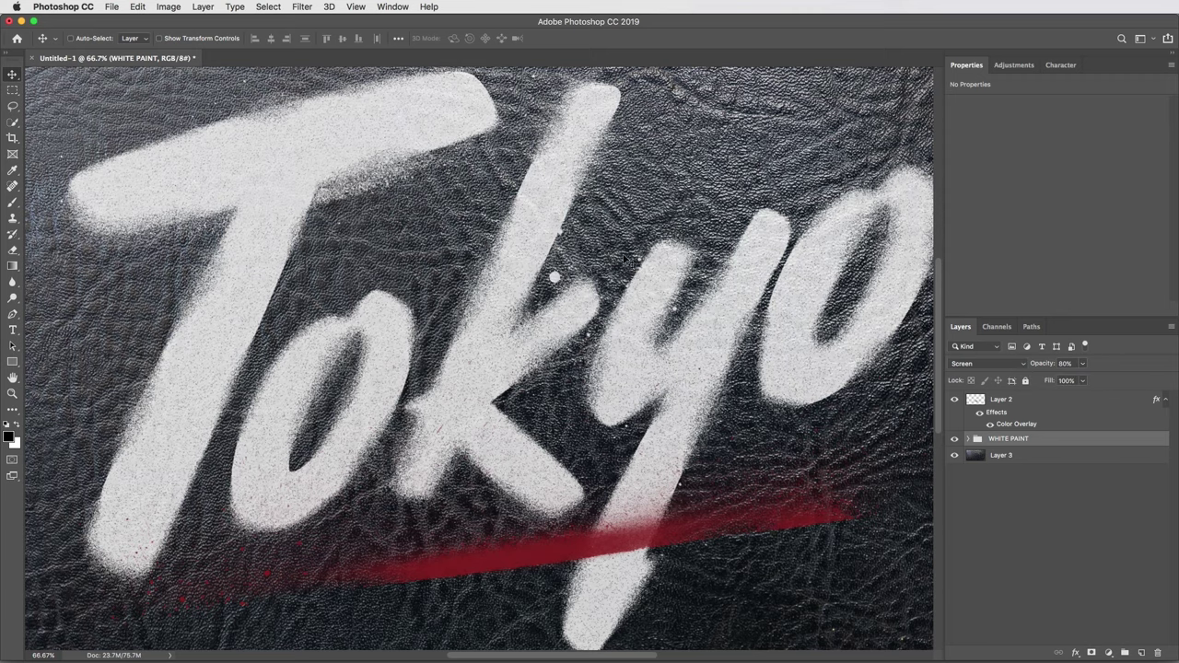
Step: Copy the TextureGuys_Grunge_120L.jpg grunge texture and close its document
key("super+0")
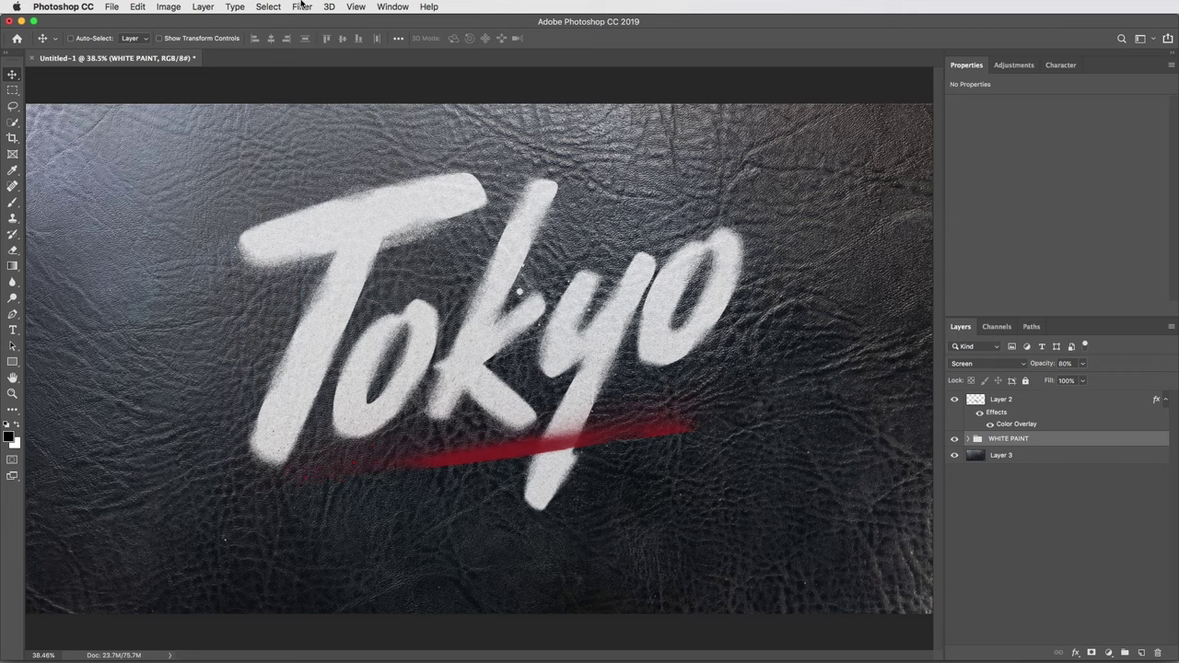
left_click(110, 6)
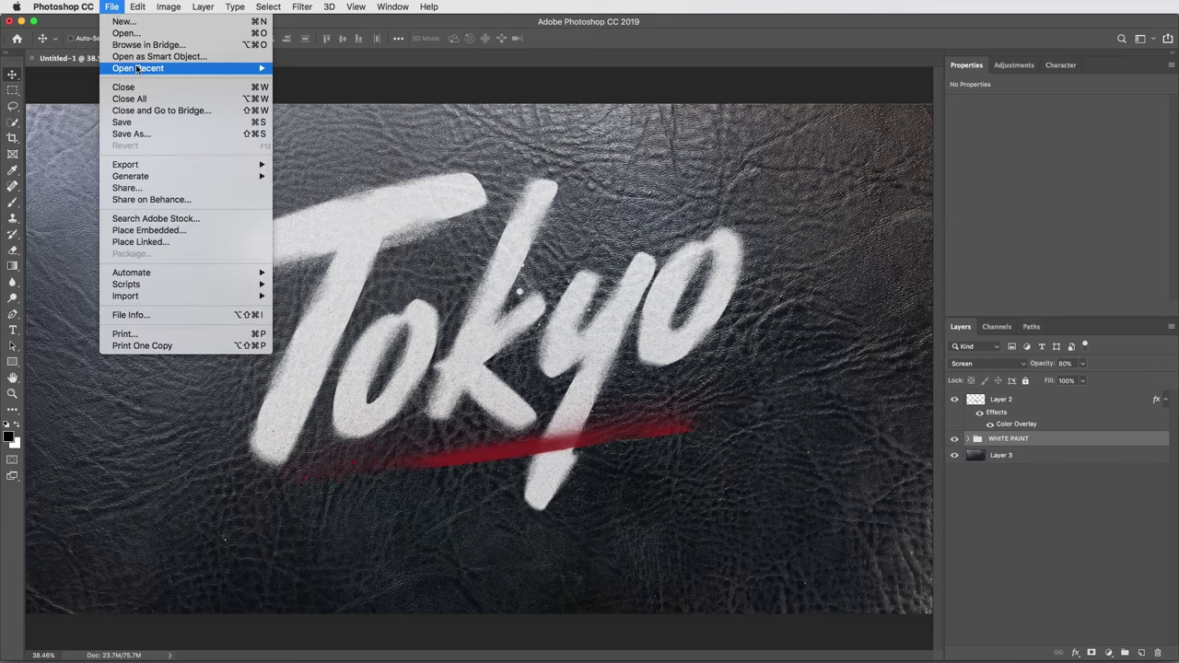
mouse_move(138, 69)
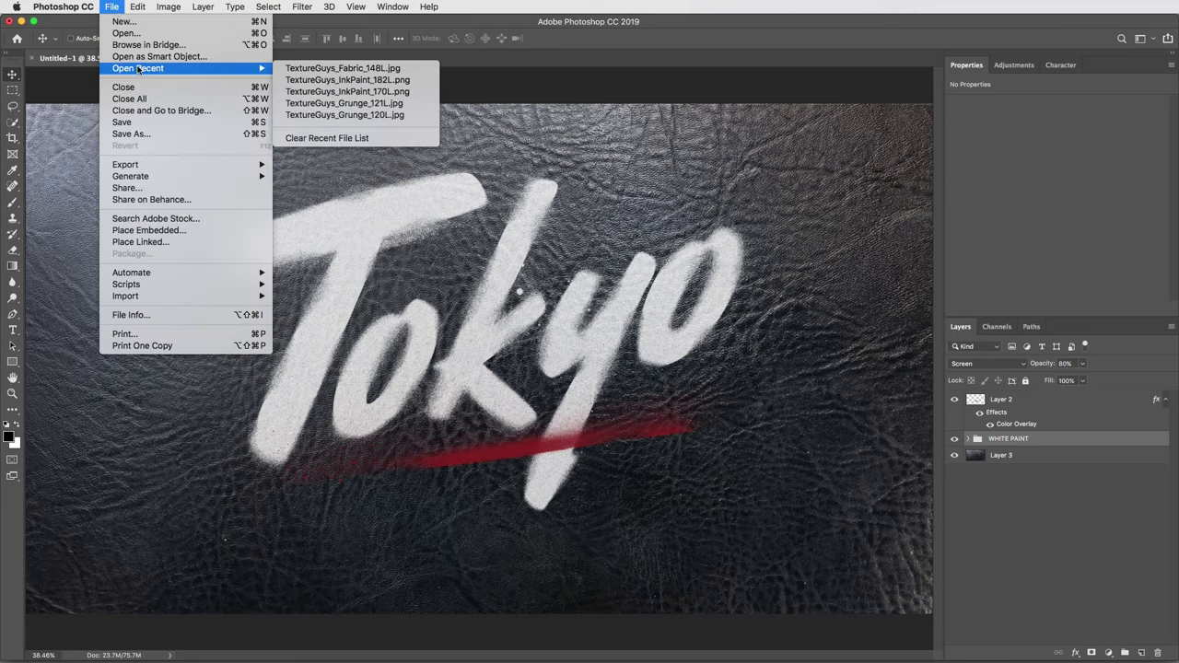
left_click(358, 115)
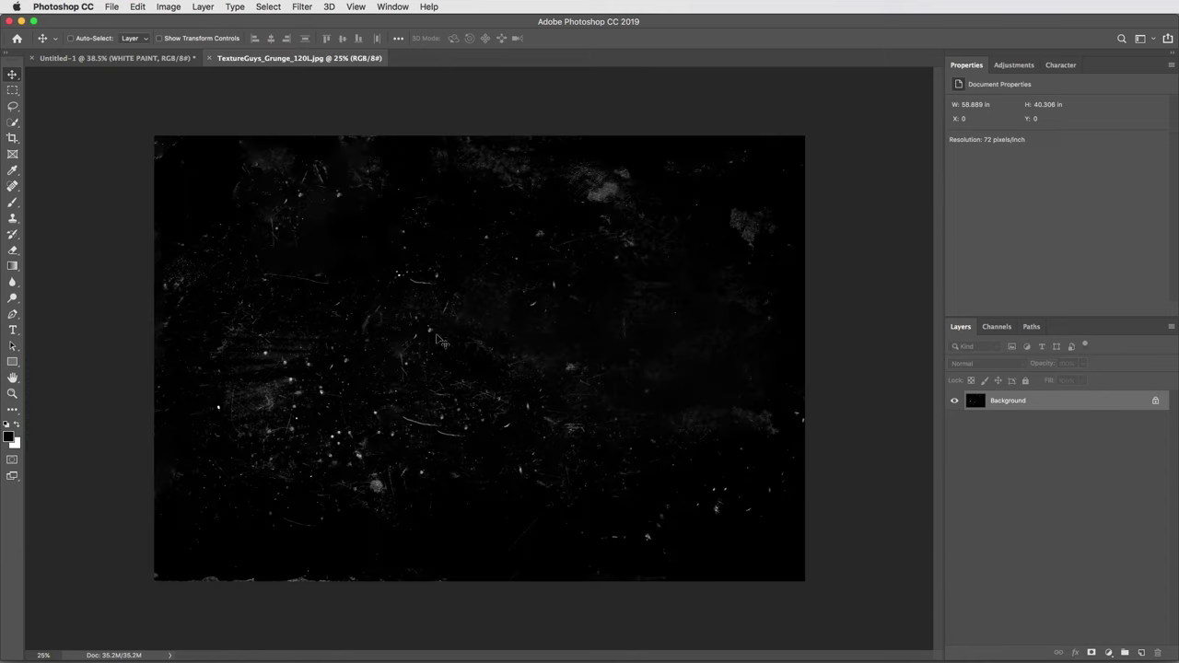
key("super")
key("super+w")
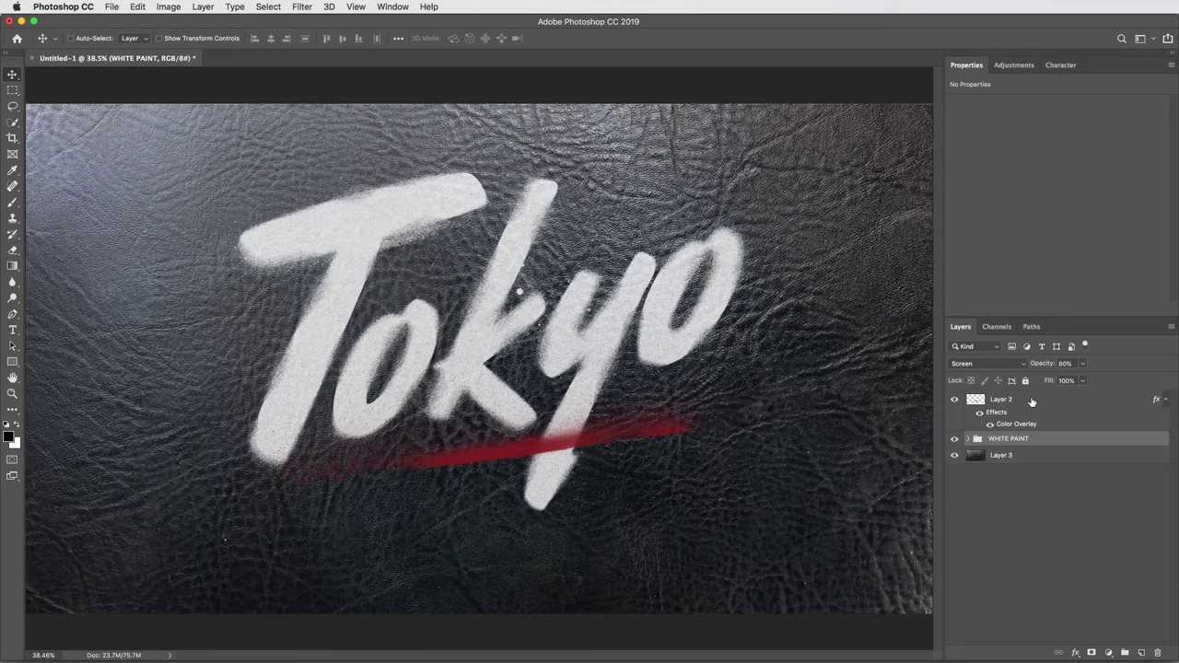
Step: Paste the grunge texture above Layer 2 as Layer 4 and blend it with Screen
left_click(1031, 402)
key("super+v")
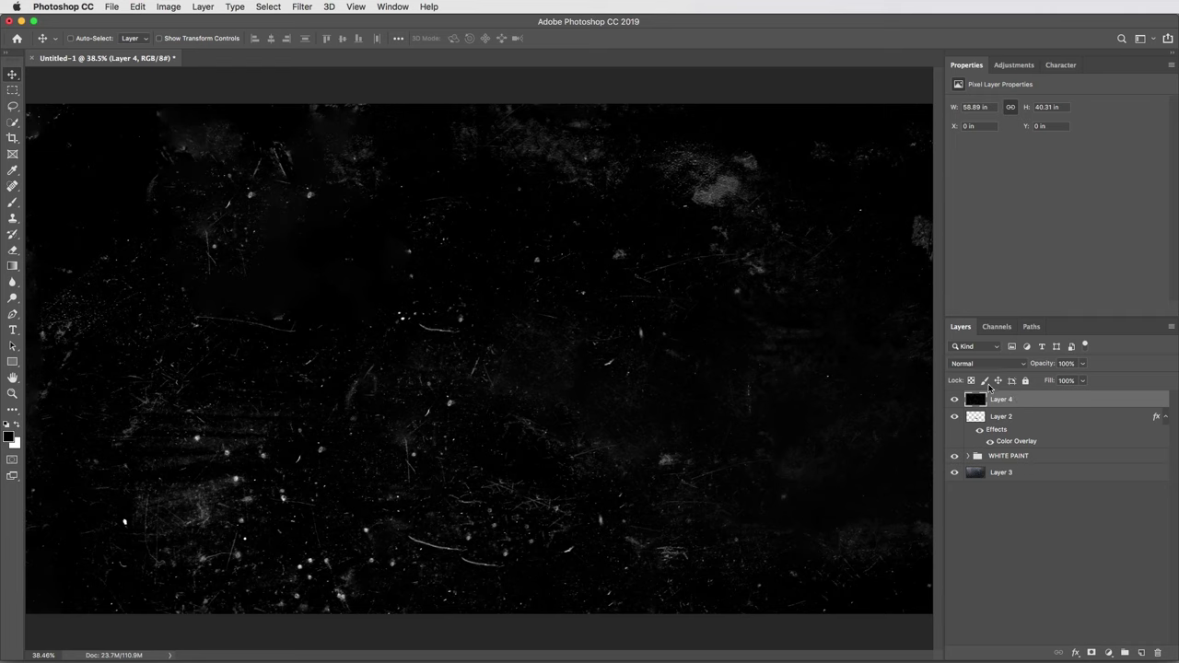
left_click(1004, 364)
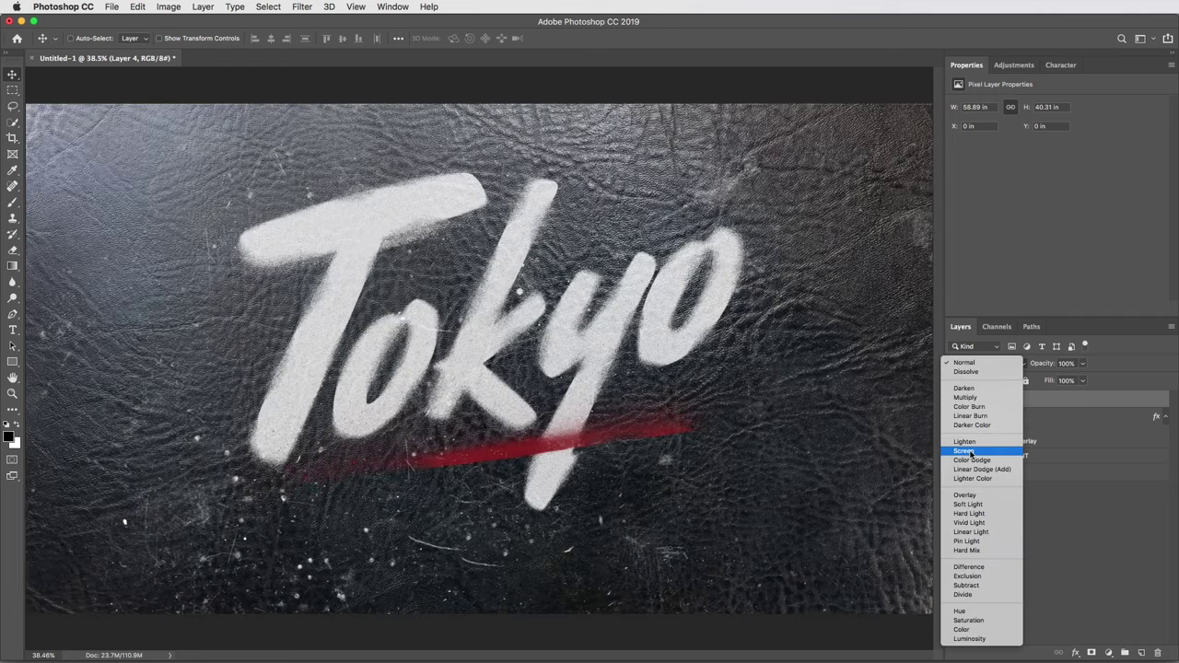
left_click(969, 451)
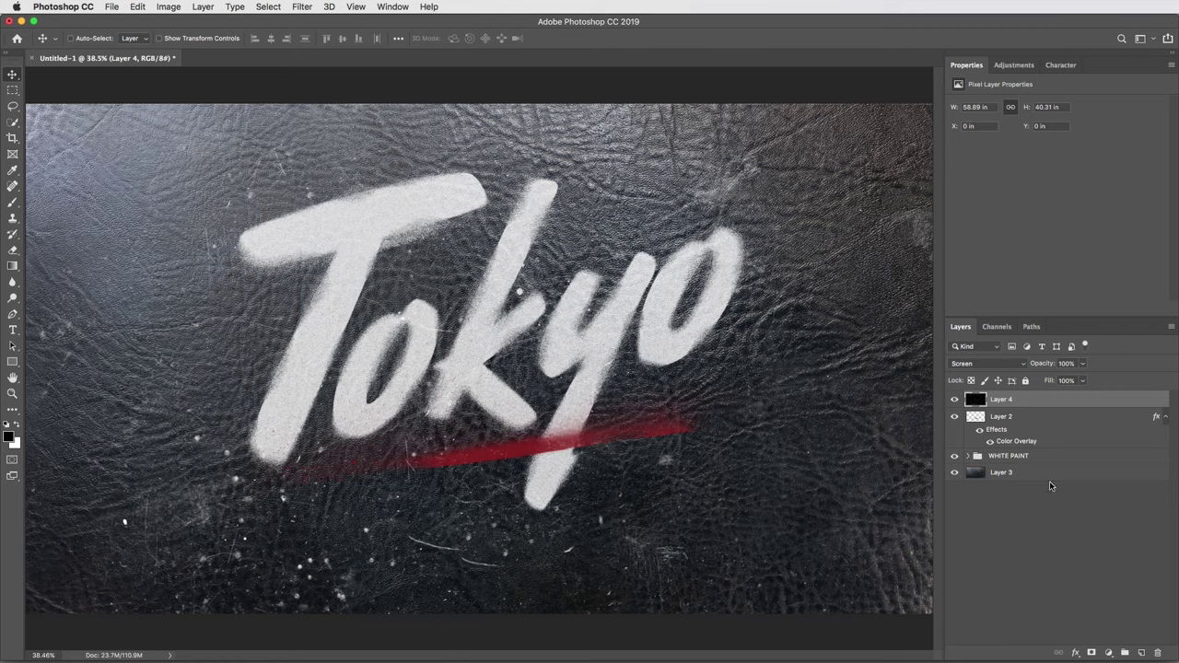
Step: Copy the TextureGuys_Grunge_121L.jpg texture and paste it into the Tokyo artwork
left_click(108, 7)
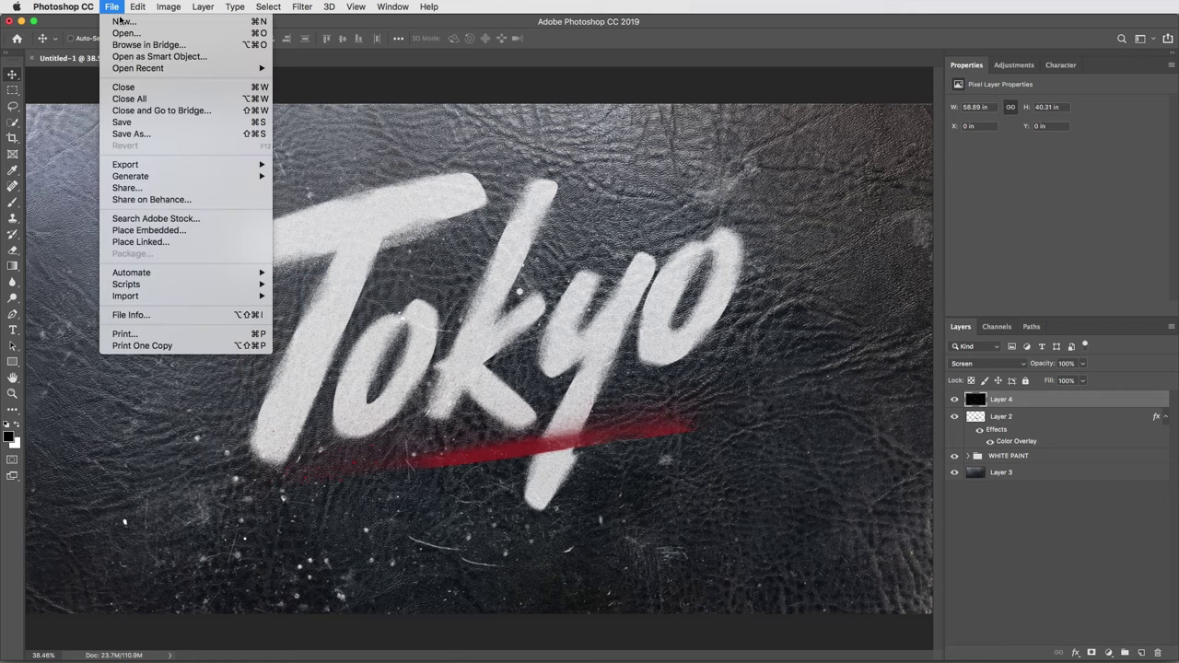
mouse_move(143, 69)
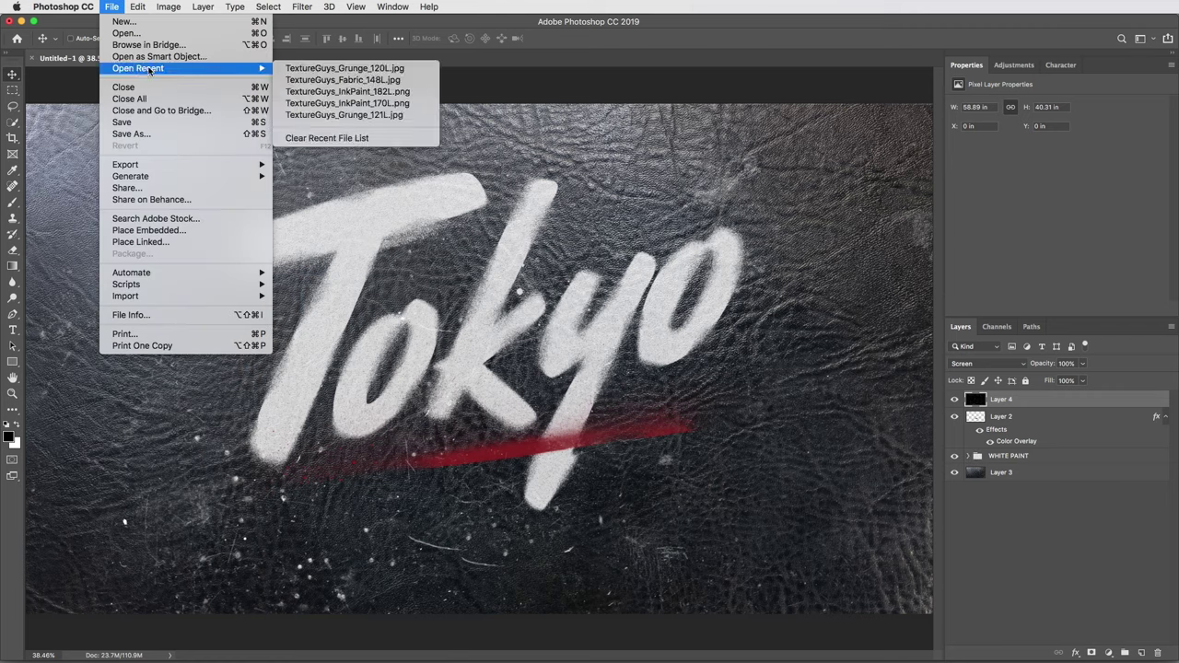
left_click(350, 116)
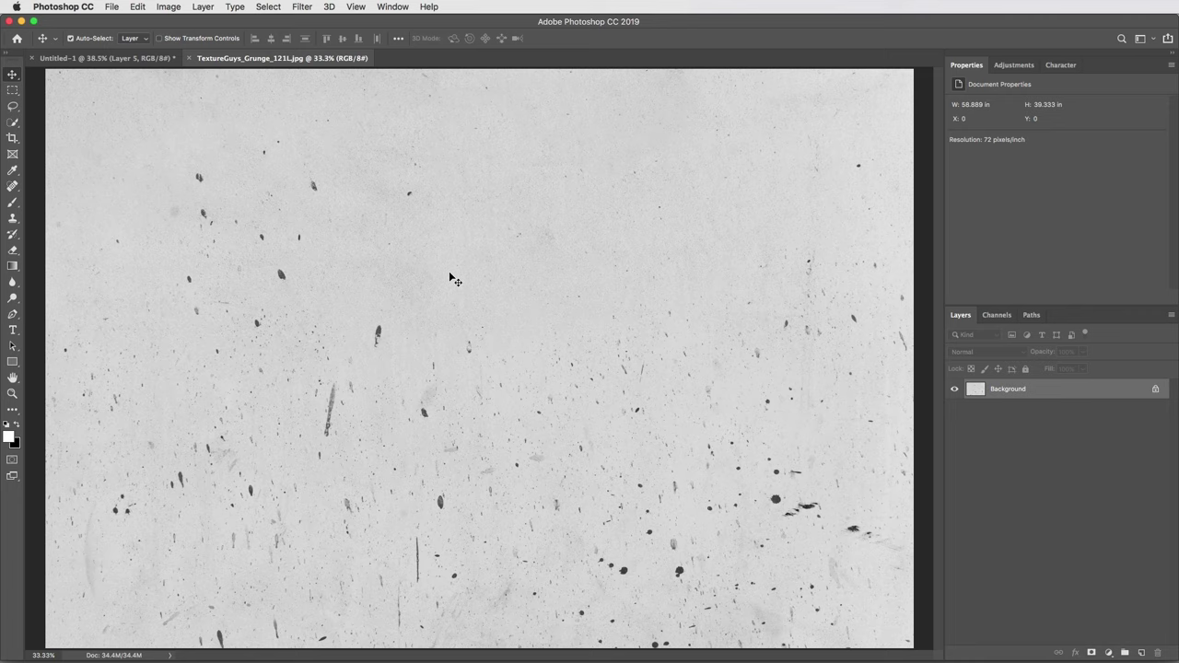
key("super+a")
key("super+c")
key("super+w")
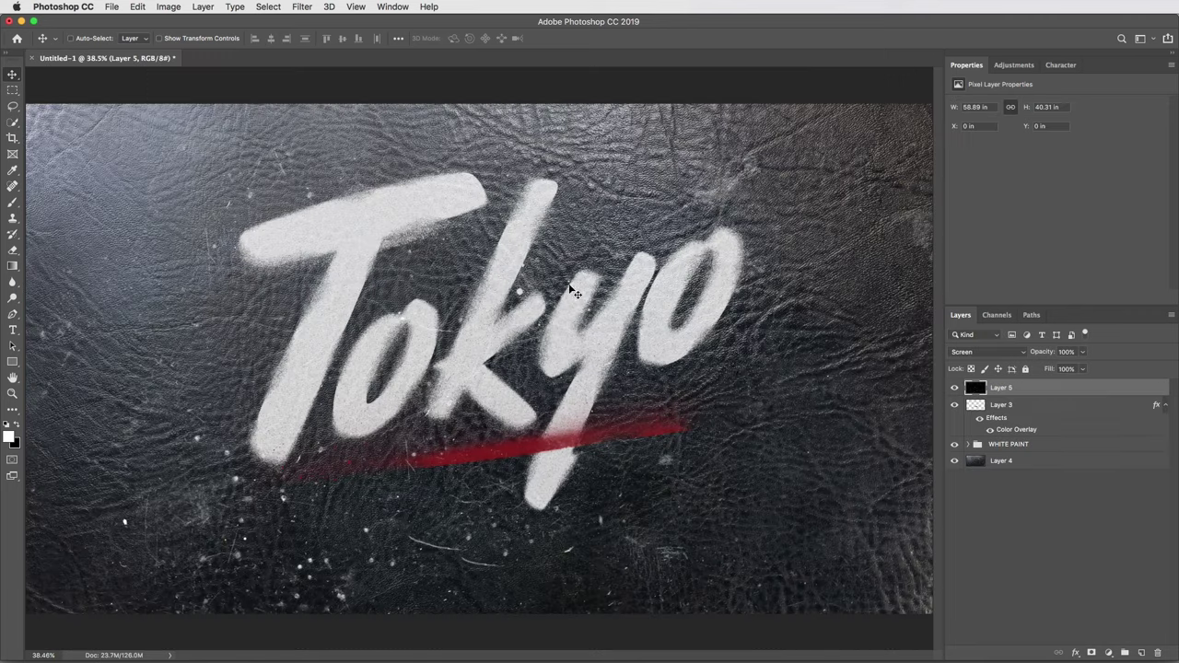
key("super+v")
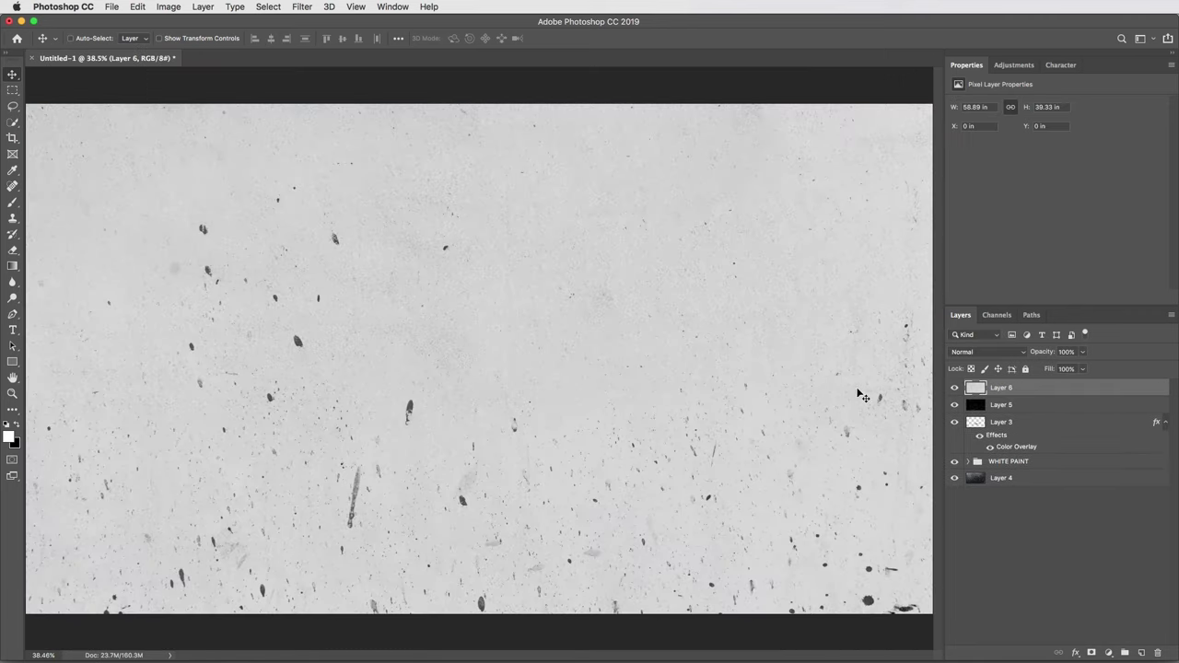
Step: Set the speckled texture layer to Multiply and shift it slightly up and left
left_click(966, 353)
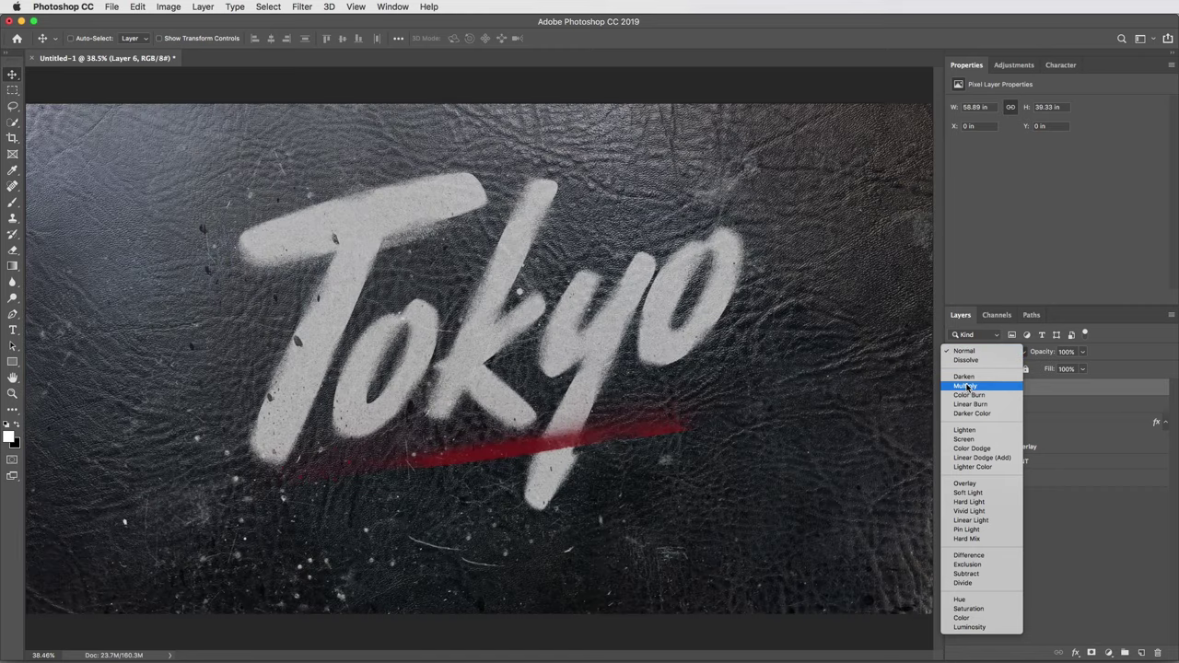
left_click(965, 384)
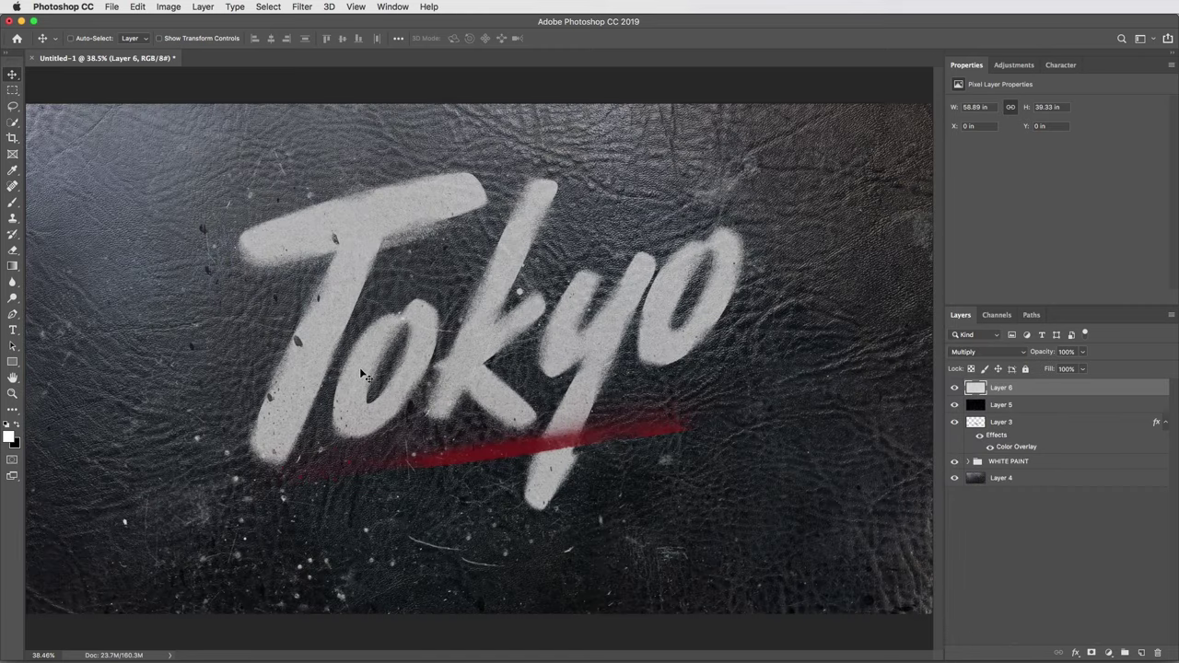
left_click_drag(442, 426, 426, 329)
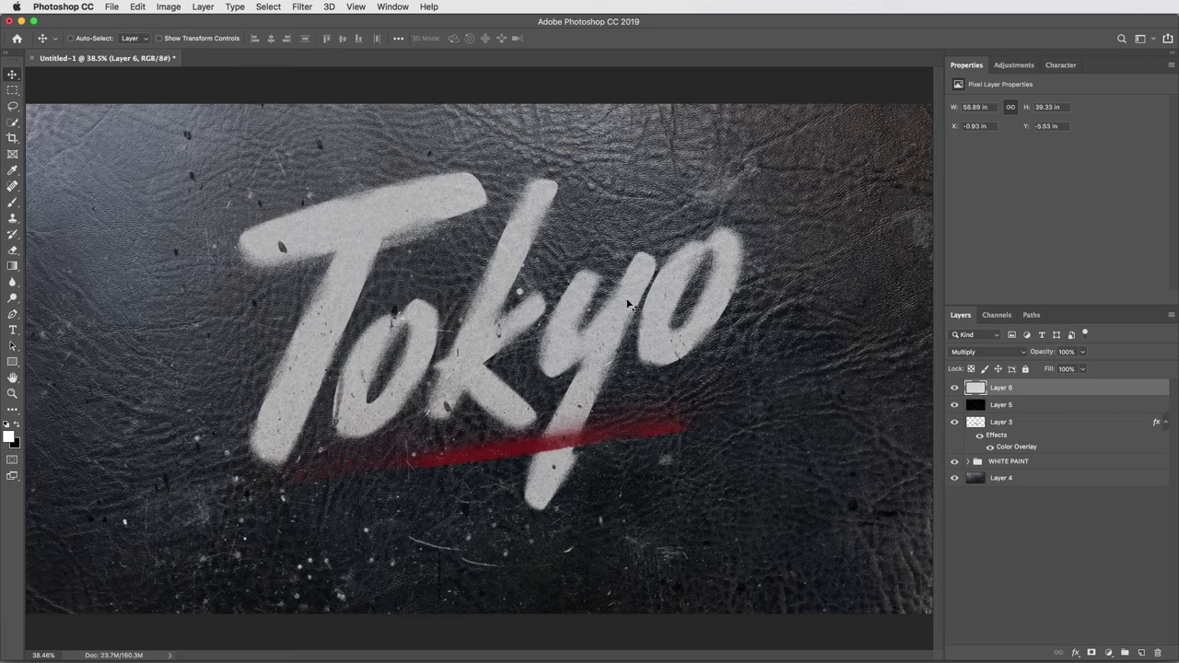
left_click(954, 387)
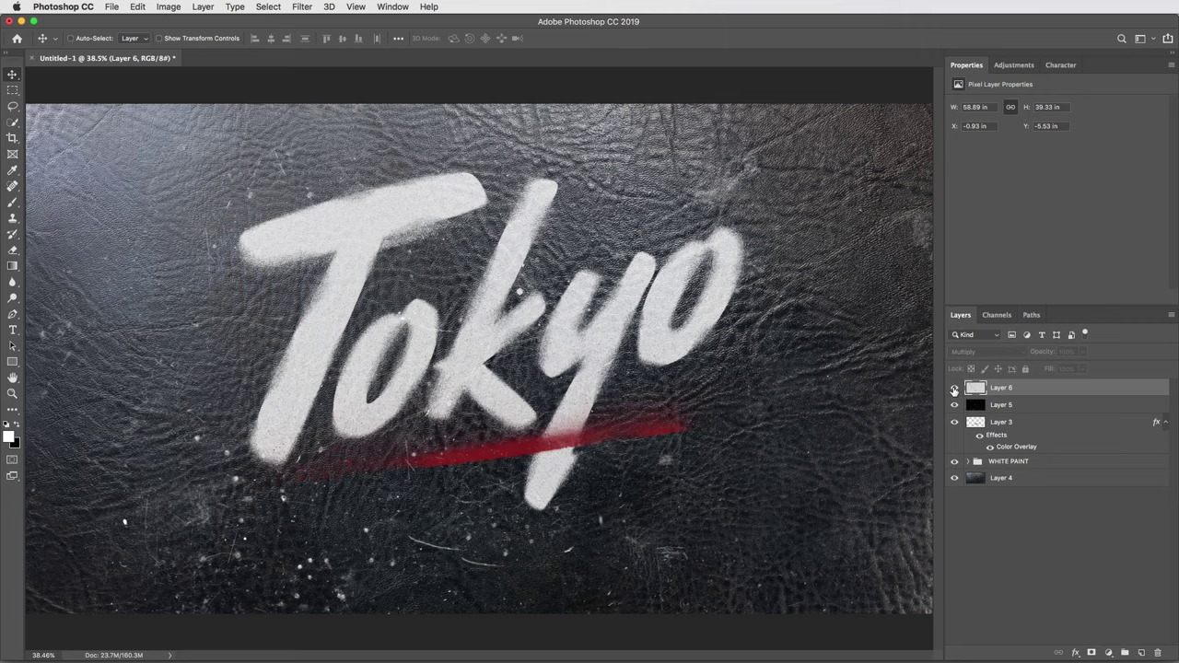
left_click(954, 388)
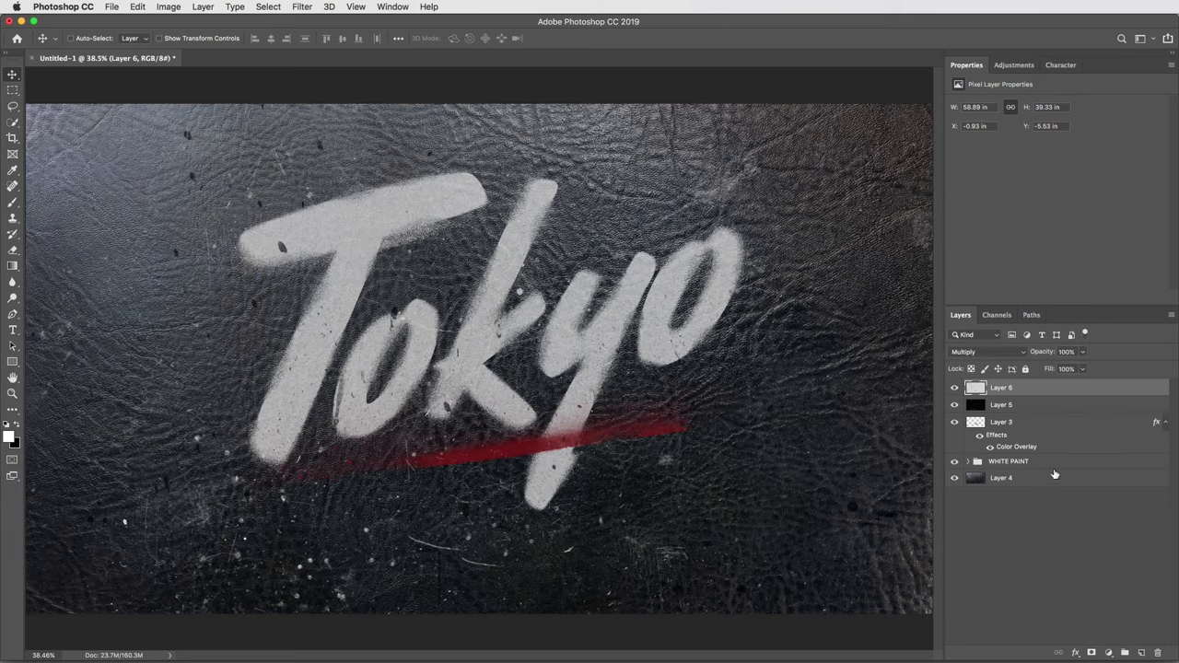
Step: Add a Levels adjustment clipped to Layer 6 and lower its white input to 221
left_click(1110, 652)
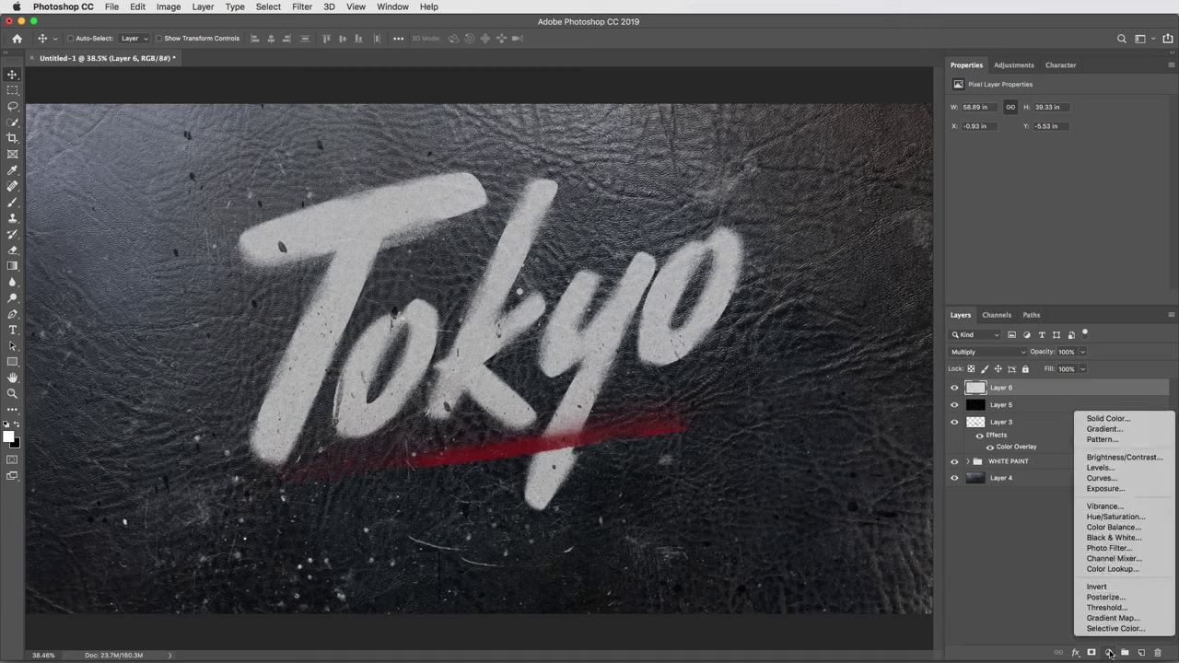
left_click(1113, 467)
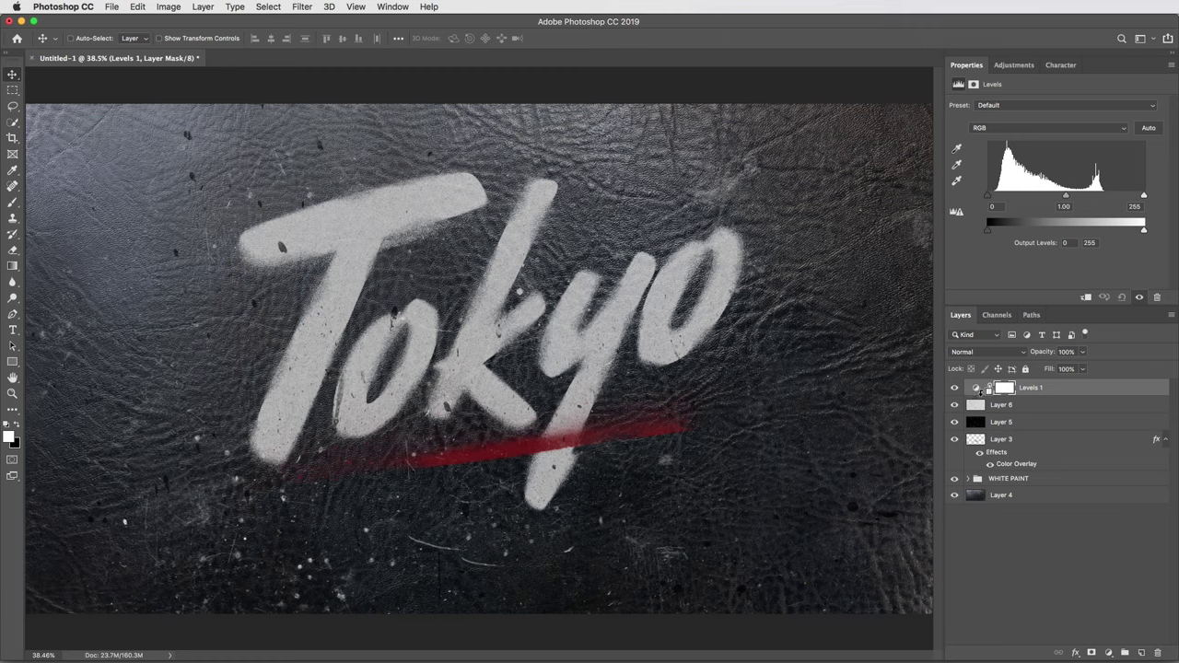
left_click(980, 395, "alt")
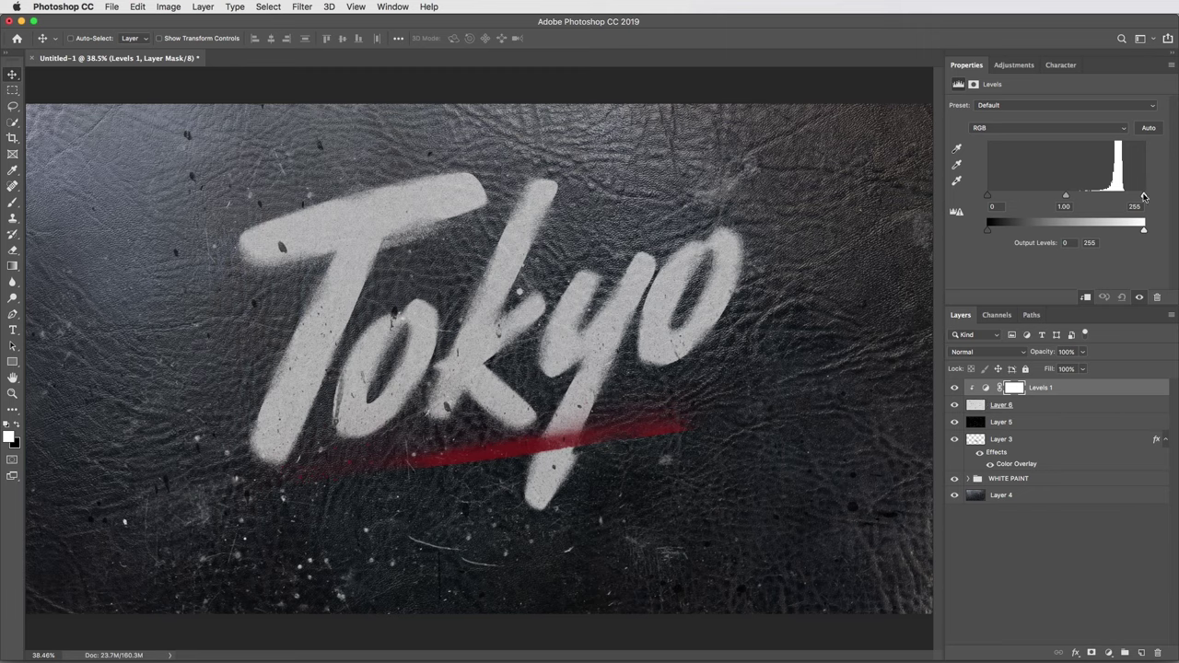
left_click_drag(1144, 196, 1124, 197)
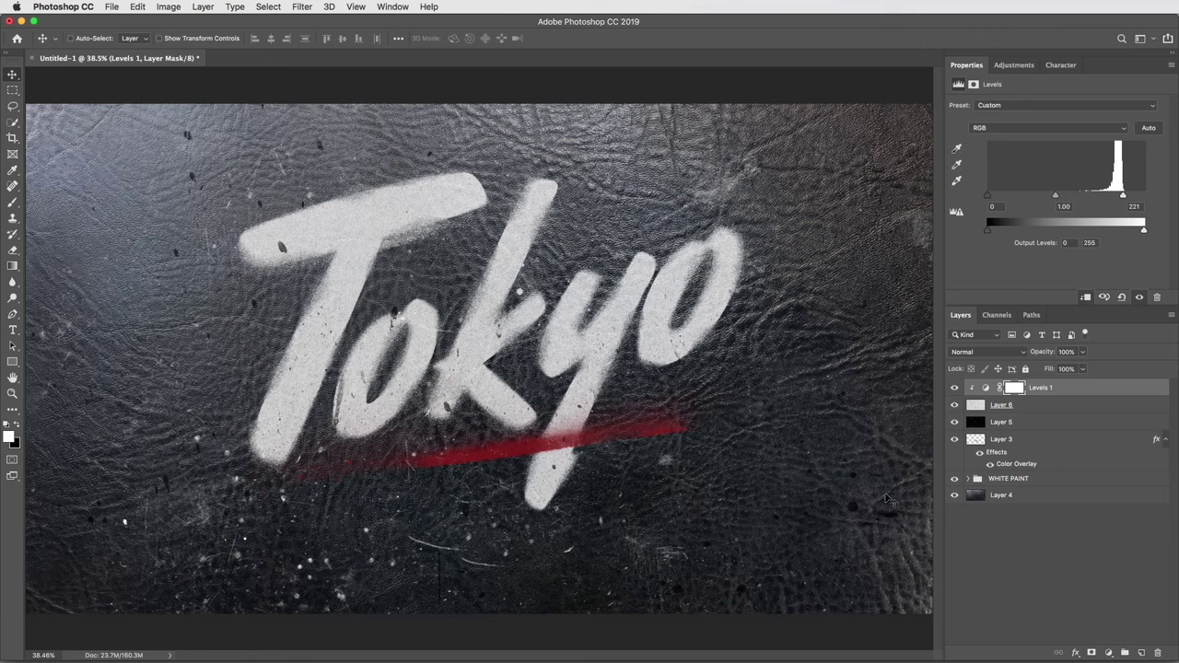
left_click(1030, 500)
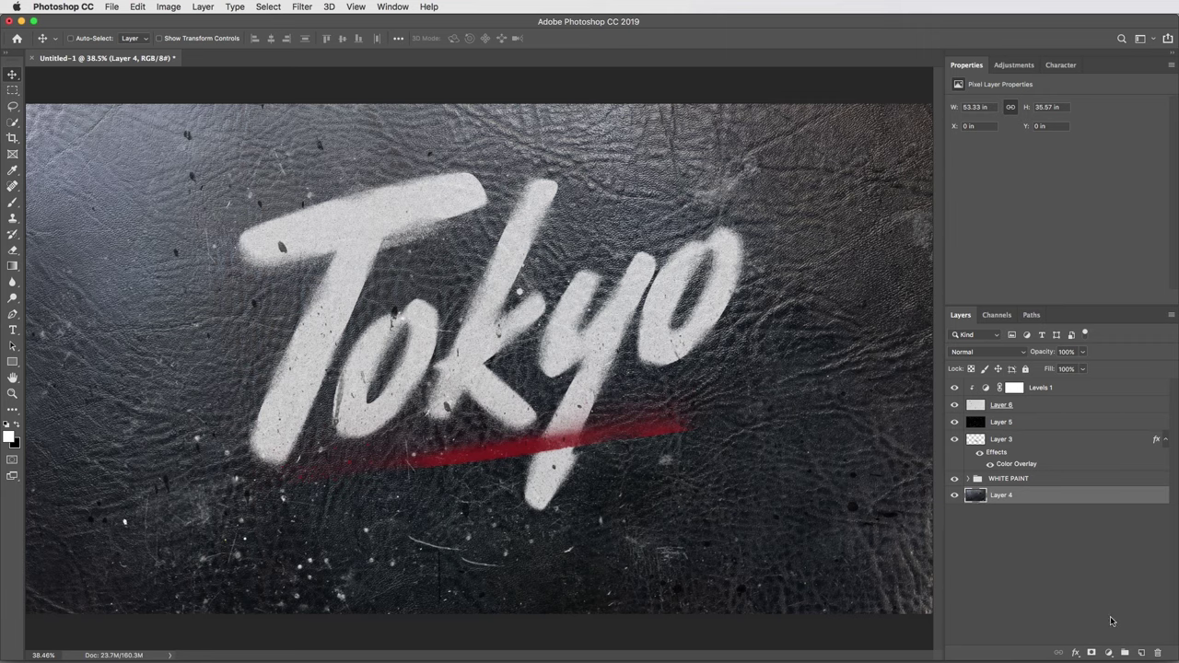
Step: Clip a Levels 2 adjustment to the leather with black input 11, gamma 0.86, output white 128
left_click(1109, 653)
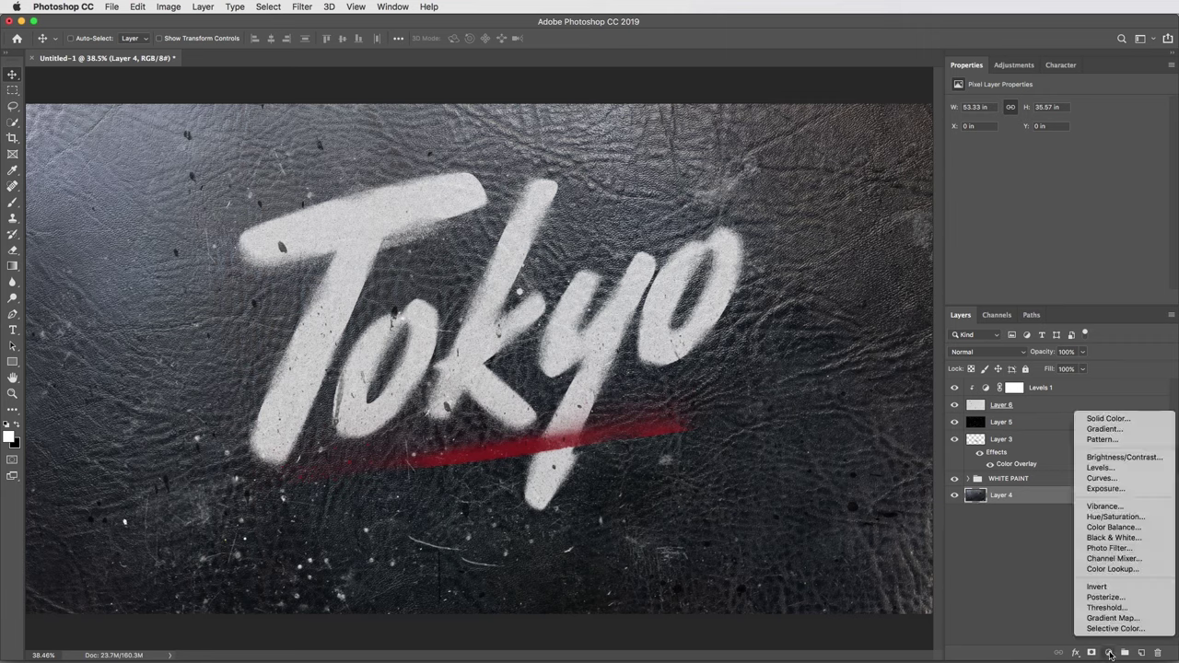
left_click(1110, 468)
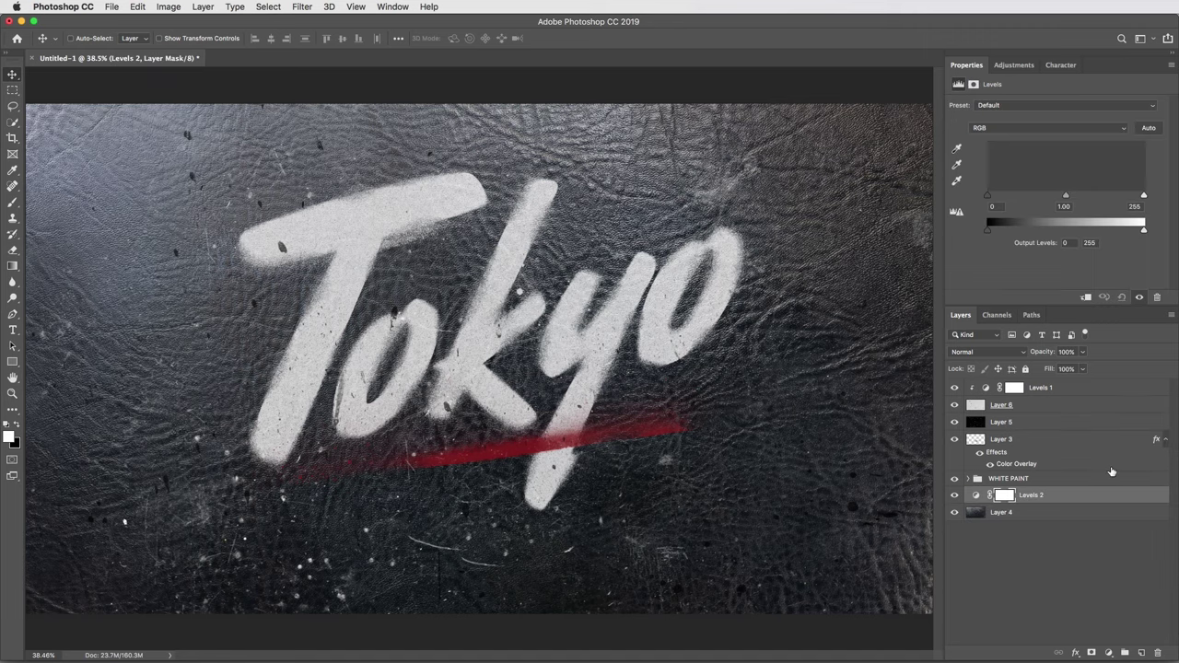
left_click(981, 503, "alt")
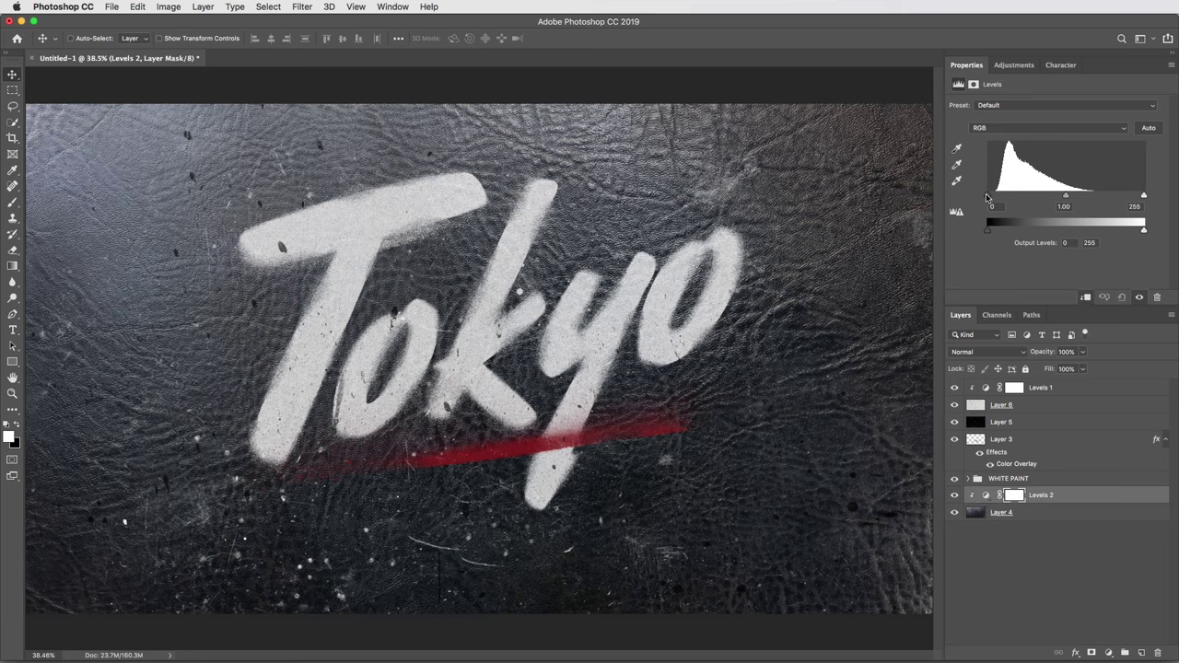
left_click_drag(987, 197, 995, 199)
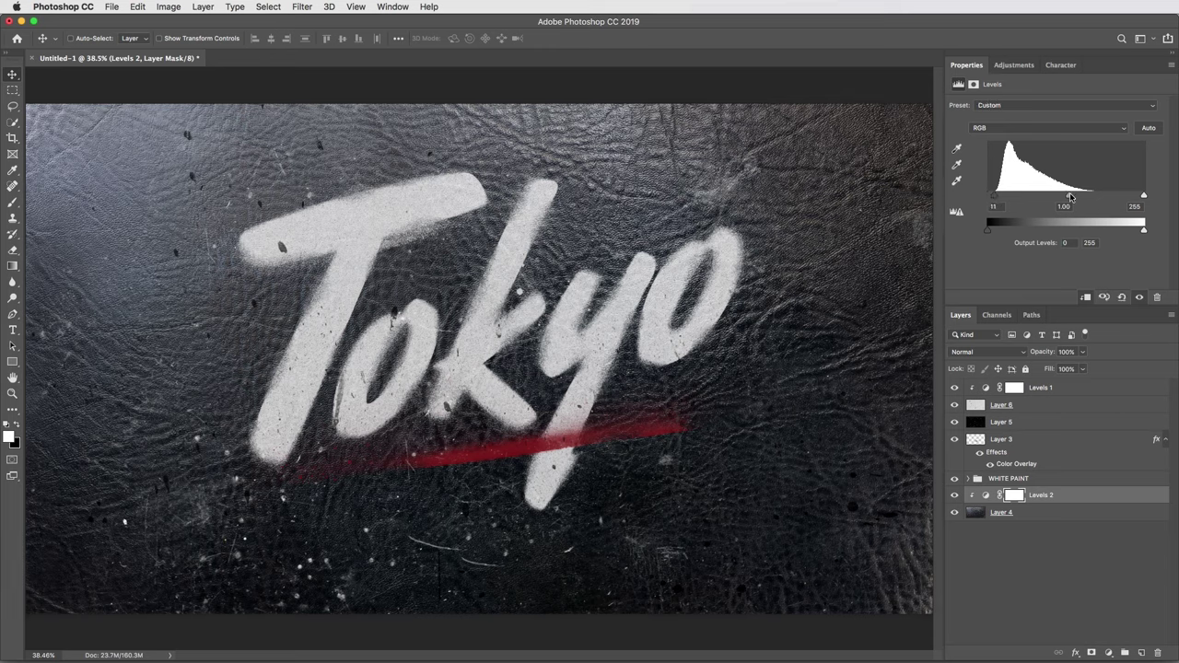
left_click_drag(1070, 196, 1079, 198)
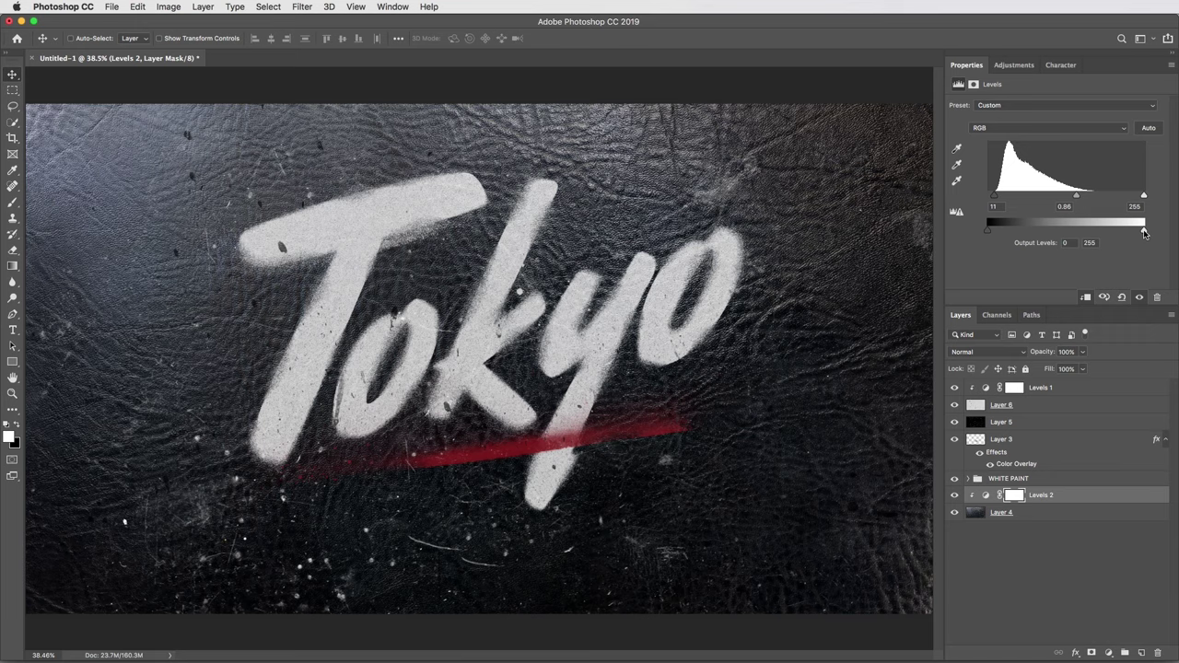
left_click_drag(1144, 233, 1067, 232)
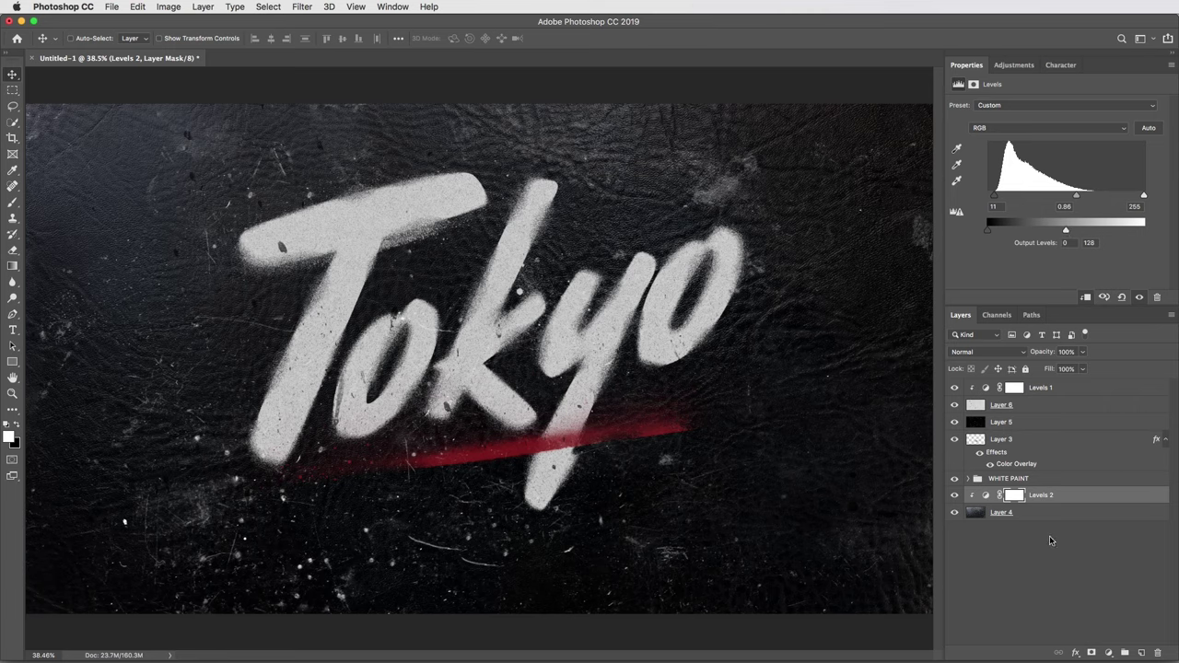
Step: Add an unclipped Levels 3 at the top of the stack with inputs 6, 1.15 and 210
left_click(1084, 389)
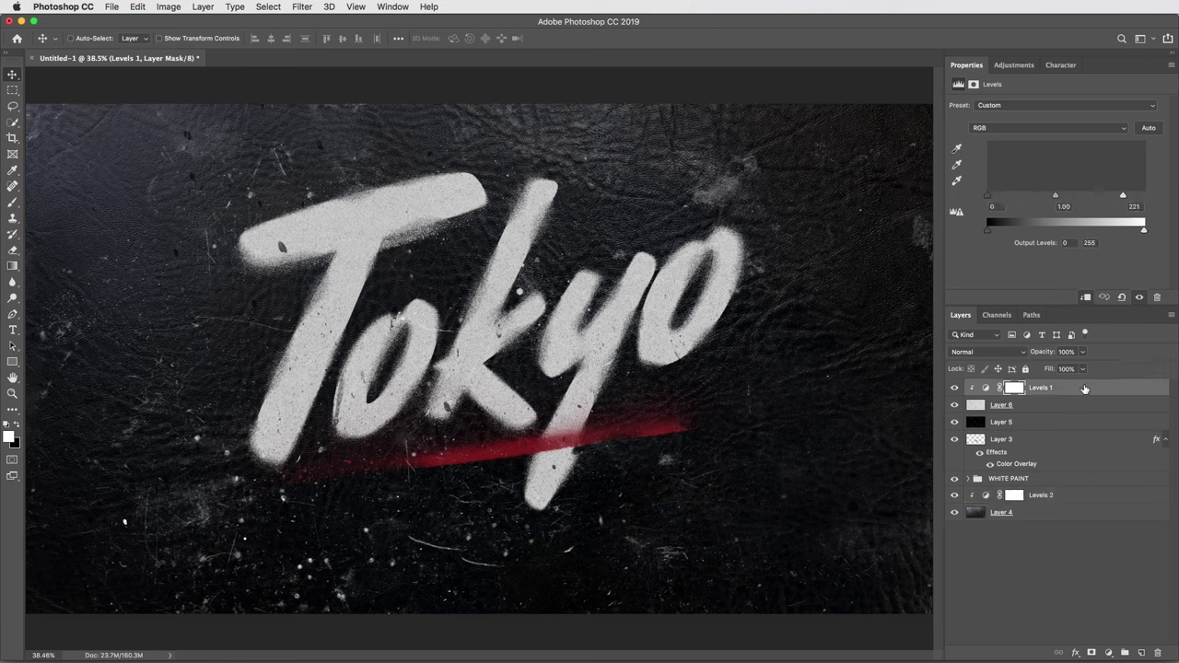
left_click(1108, 652)
left_click(1109, 468)
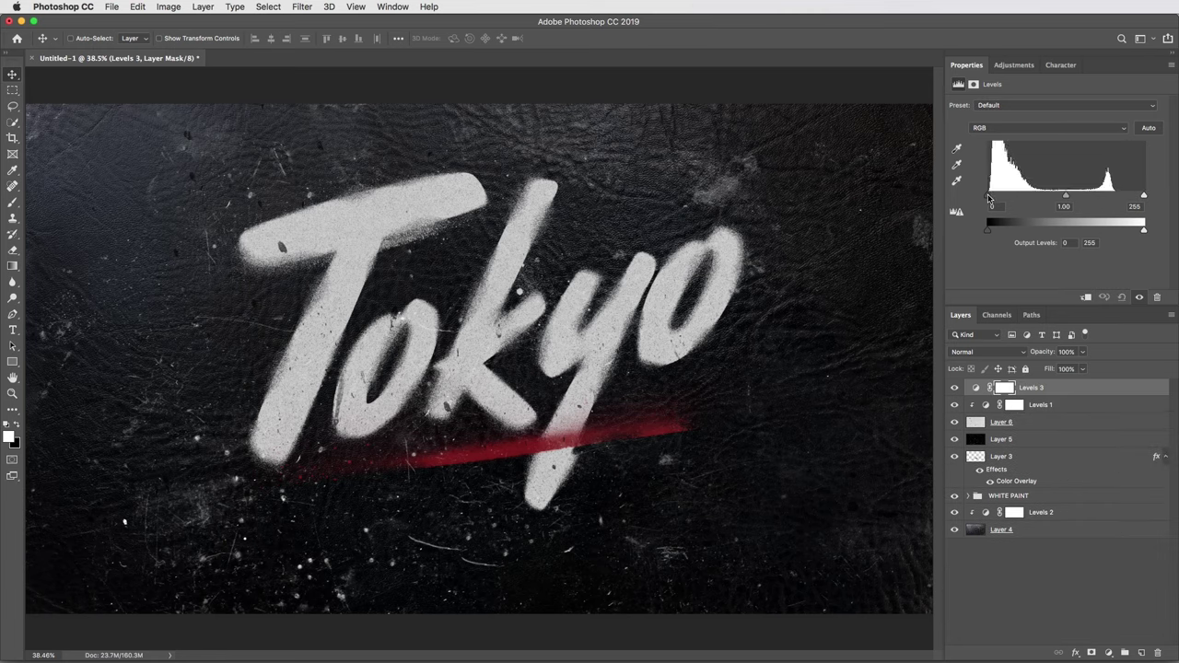
left_click_drag(988, 197, 989, 198)
left_click_drag(1142, 197, 1118, 198)
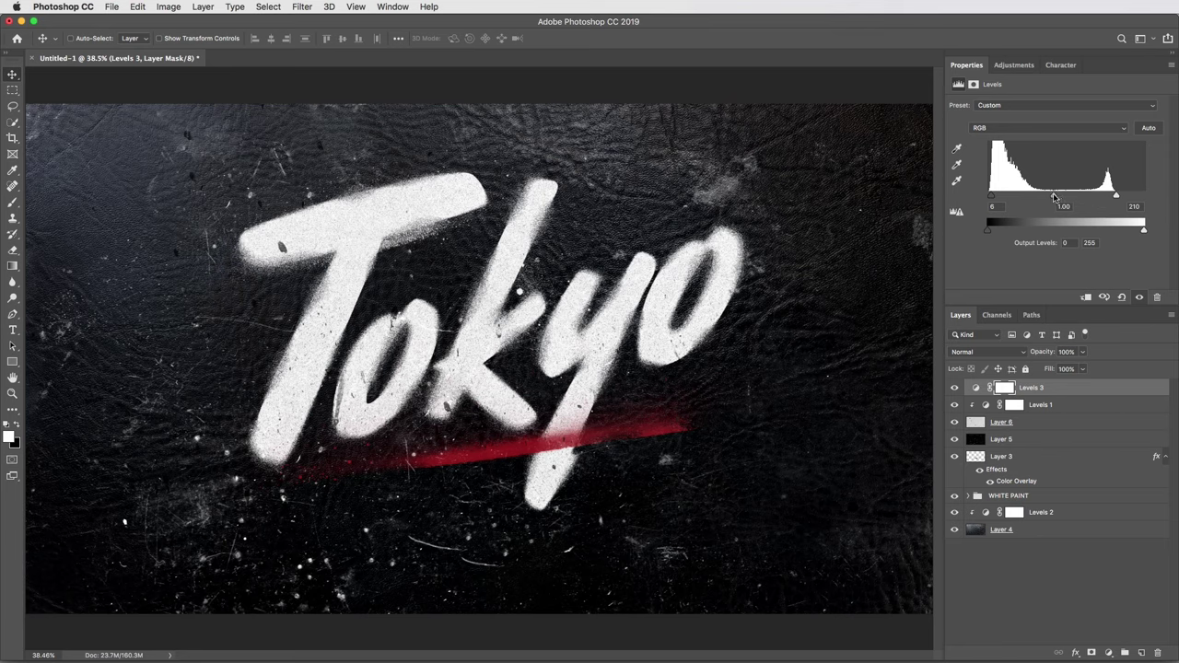
left_click_drag(1054, 197, 1049, 197)
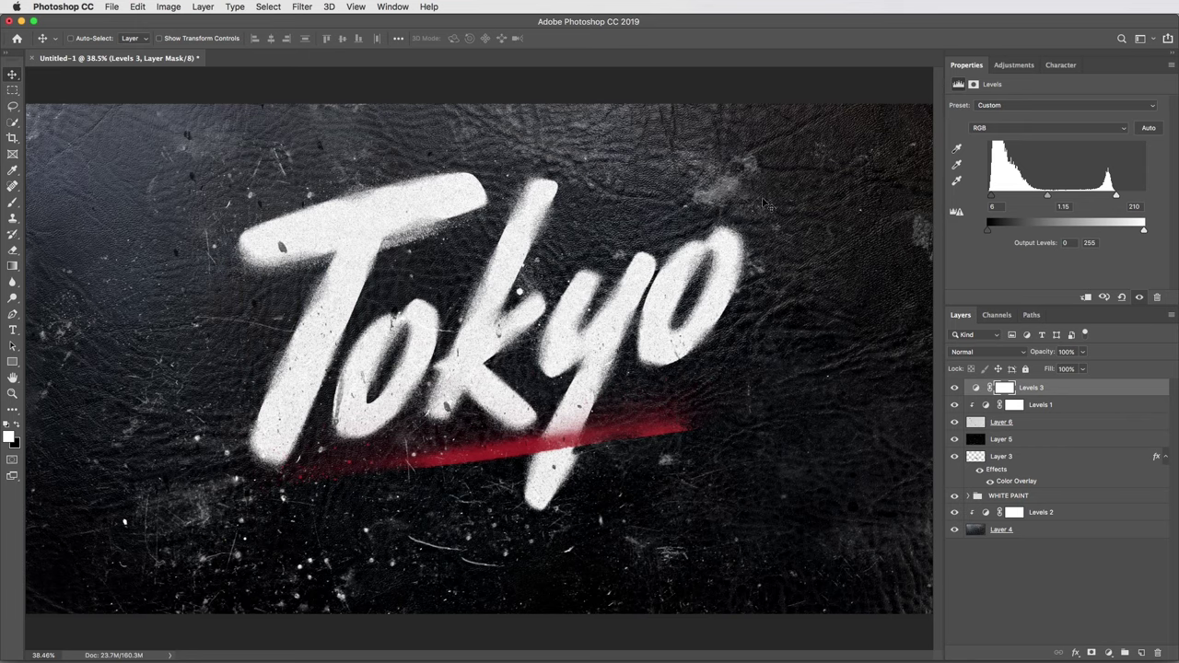
Step: Set the Blue channel midtones in Levels 3 to 1.15
left_click(1006, 131)
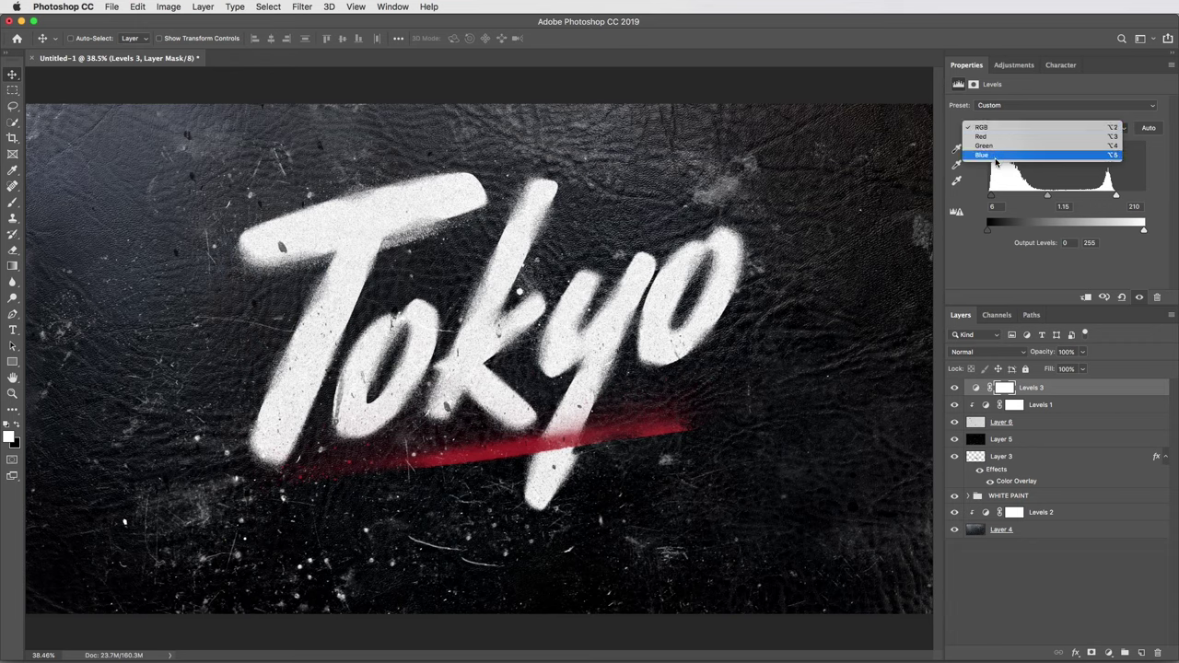
left_click(1001, 157)
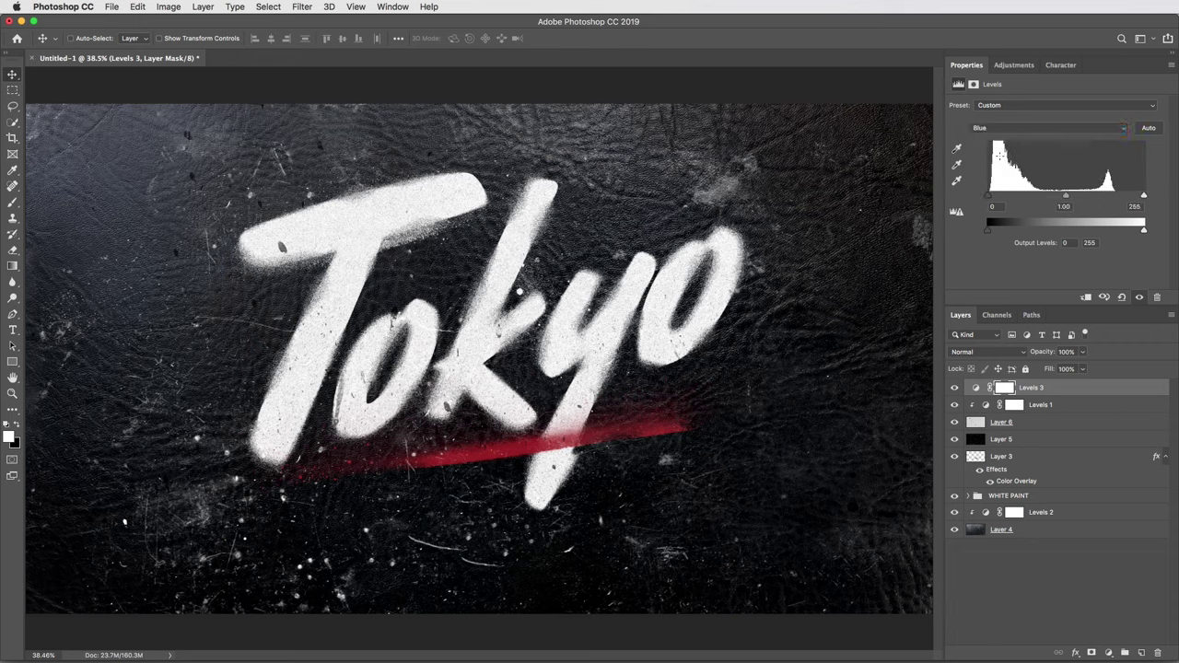
left_click_drag(1066, 198, 1059, 197)
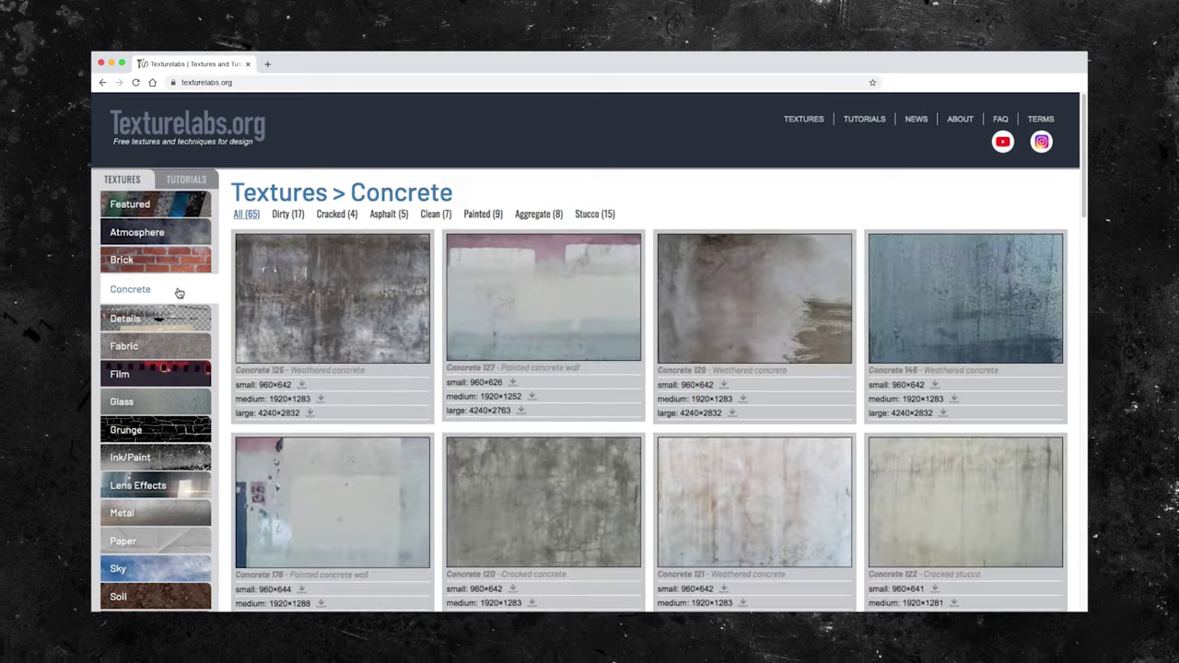
Step: Open the Film category from the Textures sidebar on texturelabs.org
left_click(180, 376)
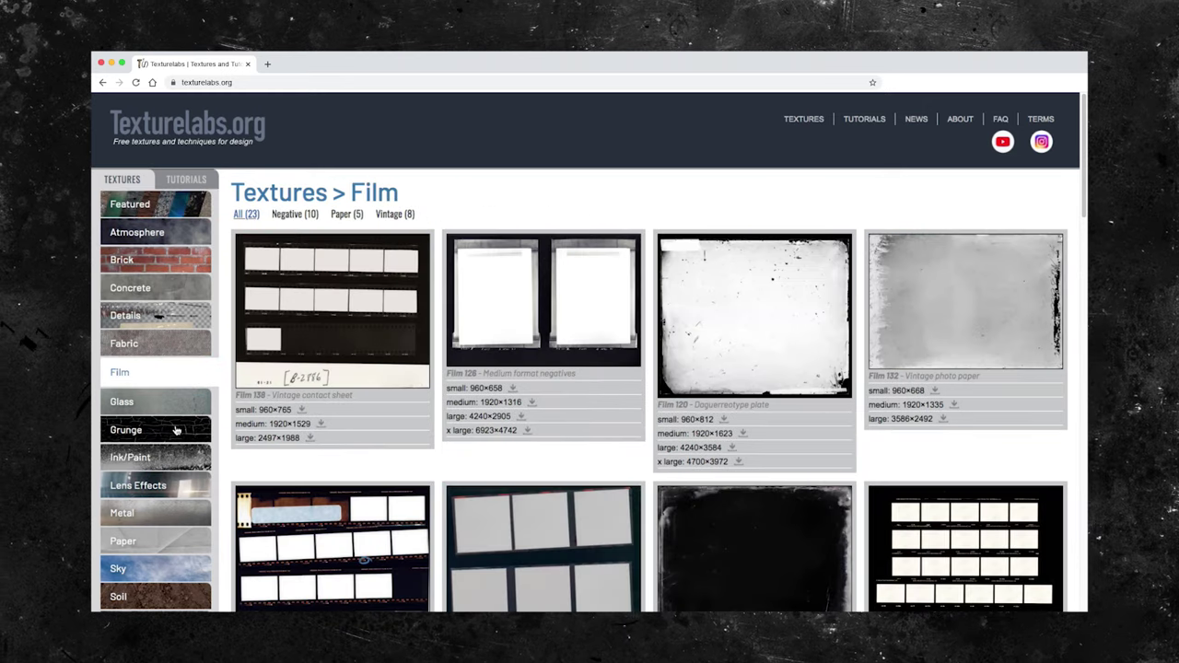